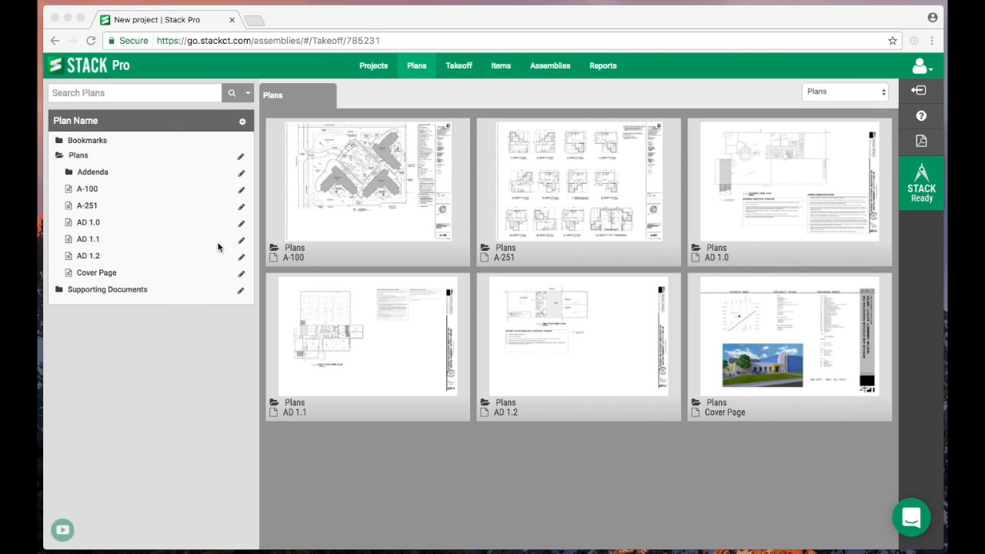
{"action": "left_click", "coordinate": [241, 241]}
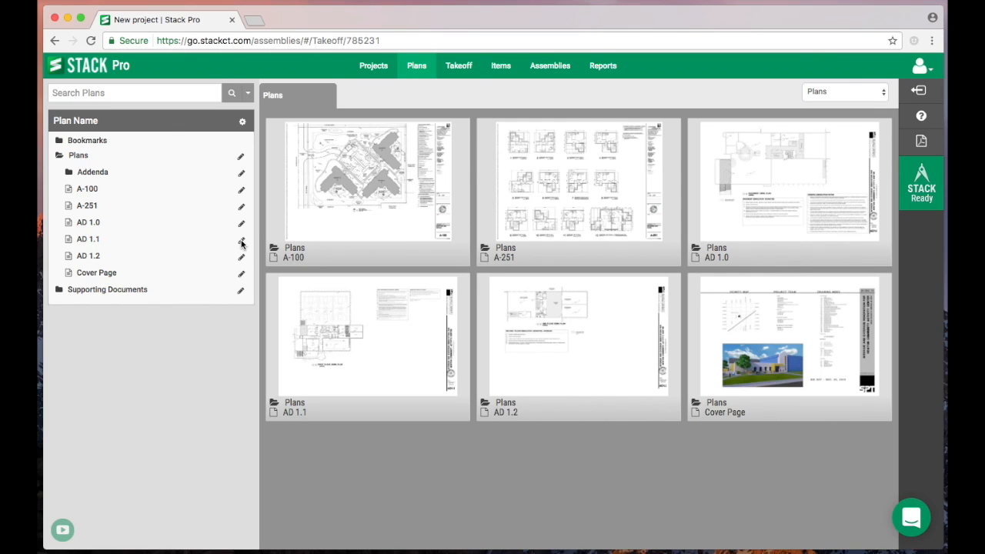
{"action": "left_click", "coordinate": [240, 243]}
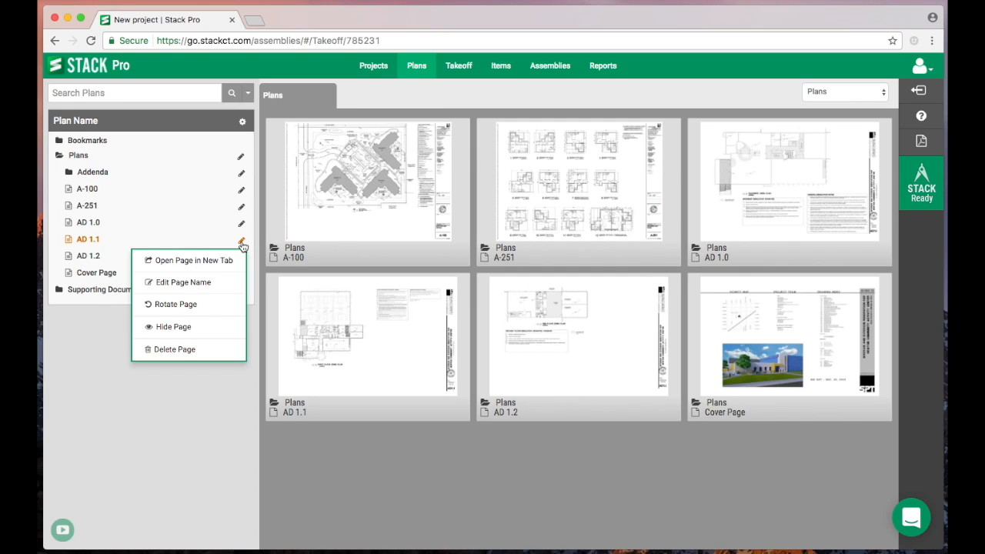
{"action": "left_click", "coordinate": [189, 349]}
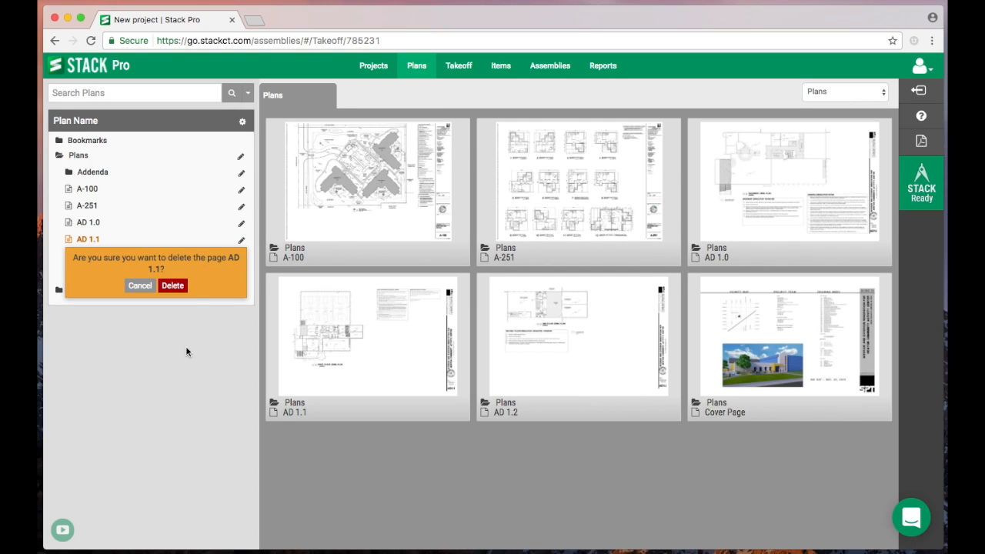
{"action": "left_click", "coordinate": [140, 286]}
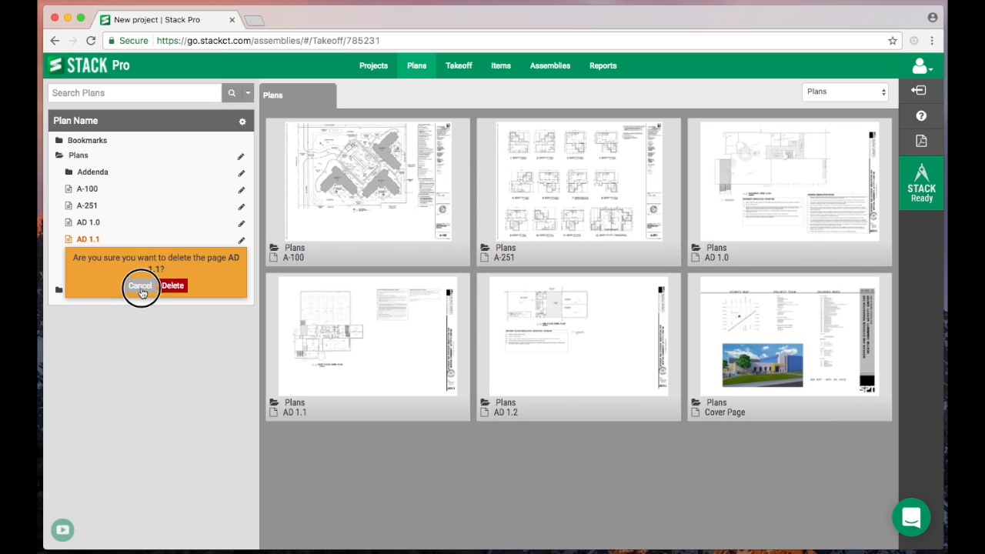
Hide page AD 1.1 from the plan list and look up the list's option for showing hidden pages.
{"action": "left_click", "coordinate": [240, 240]}
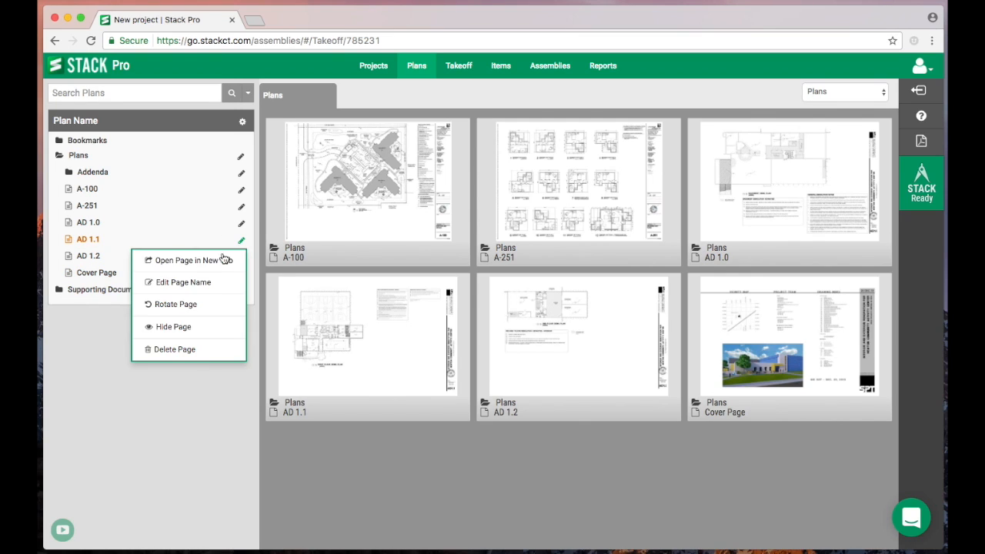
{"action": "left_click", "coordinate": [195, 326]}
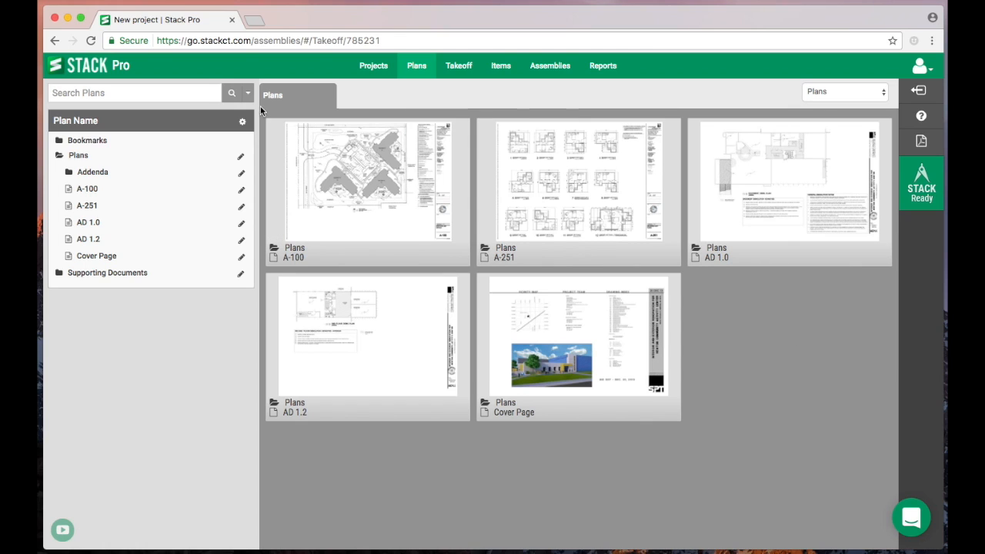
{"action": "left_click", "coordinate": [243, 123]}
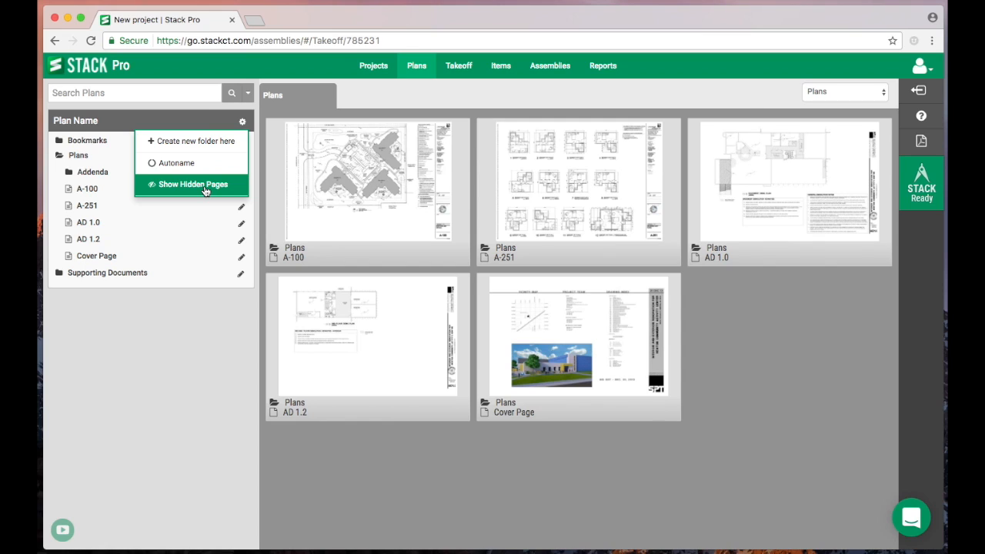
{"action": "left_click", "coordinate": [219, 128]}
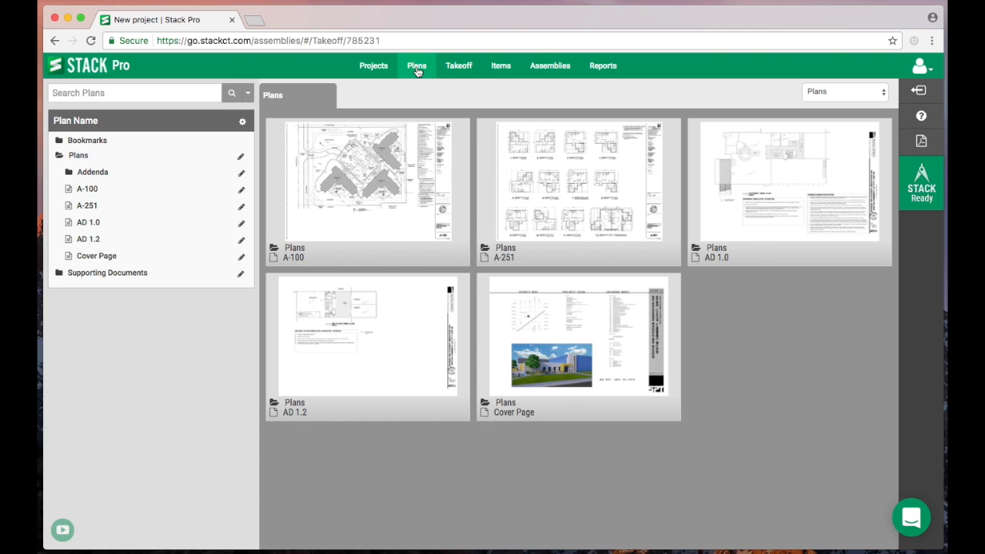
Switch to the project's Takeoff section.
{"action": "left_click", "coordinate": [461, 68]}
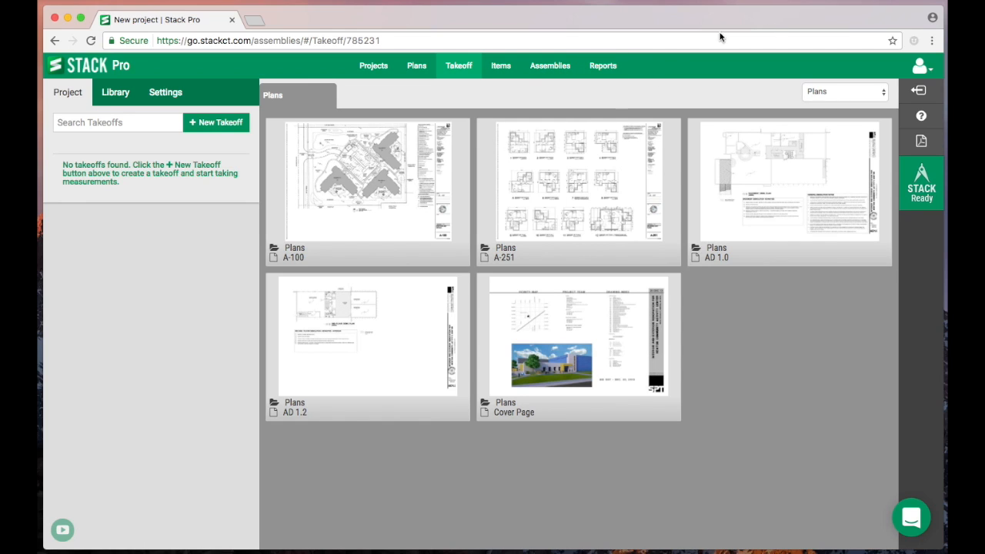
Look through the available help video topics and close the help list.
{"action": "mouse_move", "coordinate": [925, 109]}
{"action": "mouse_move", "coordinate": [38, 552]}
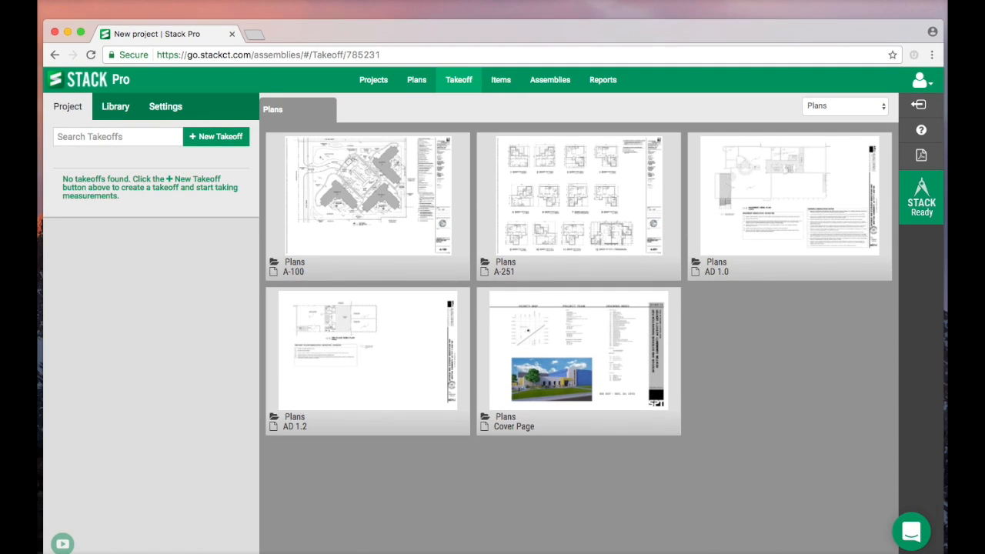
{"action": "left_click", "coordinate": [66, 544]}
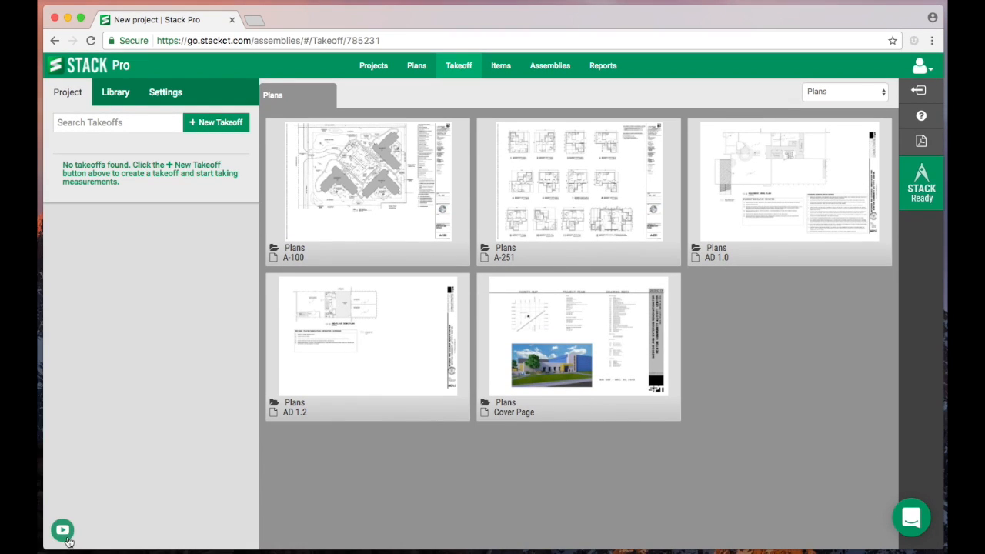
{"action": "left_click", "coordinate": [63, 531]}
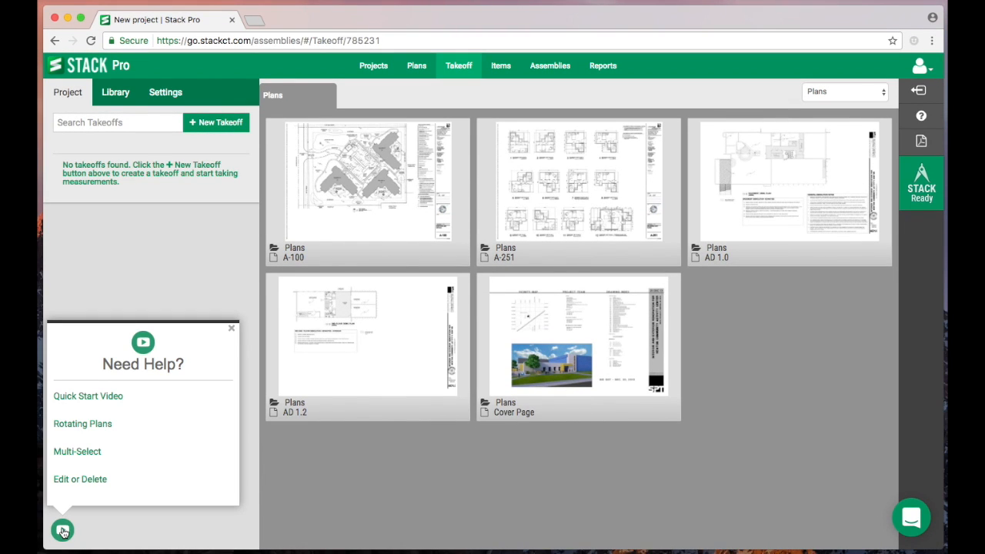
{"action": "scroll", "coordinate": [170, 444], "scroll_direction": "down", "scroll_amount": 3}
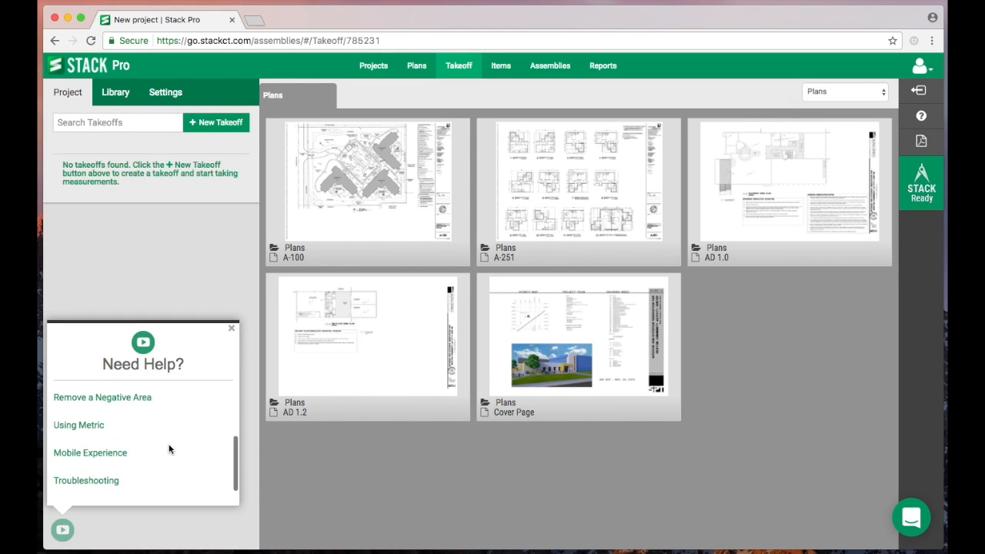
{"action": "scroll", "coordinate": [146, 440], "scroll_direction": "up", "scroll_amount": 1}
{"action": "scroll", "coordinate": [129, 440], "scroll_direction": "down", "scroll_amount": 3}
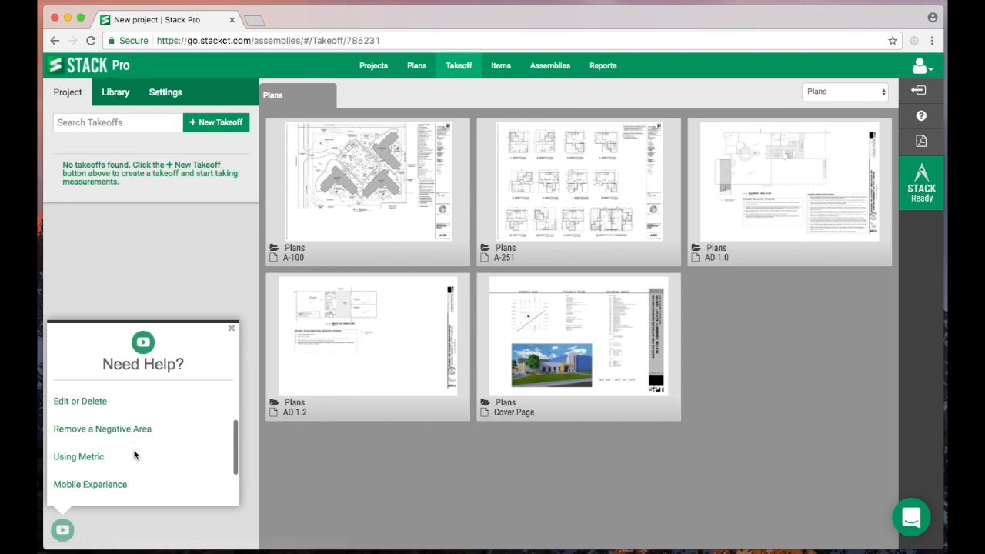
{"action": "scroll", "coordinate": [134, 454], "scroll_direction": "up", "scroll_amount": 3}
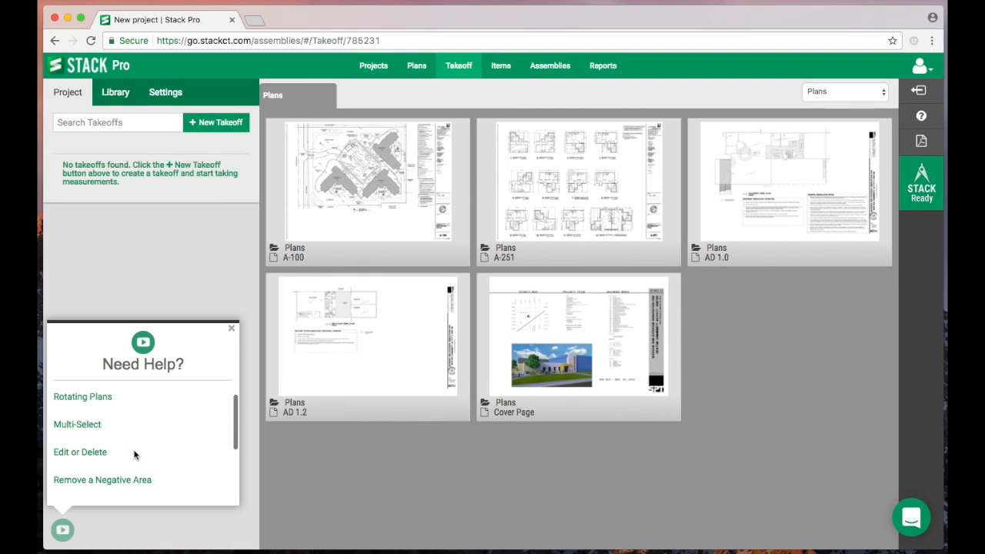
{"action": "scroll", "coordinate": [137, 446], "scroll_direction": "up", "scroll_amount": 1}
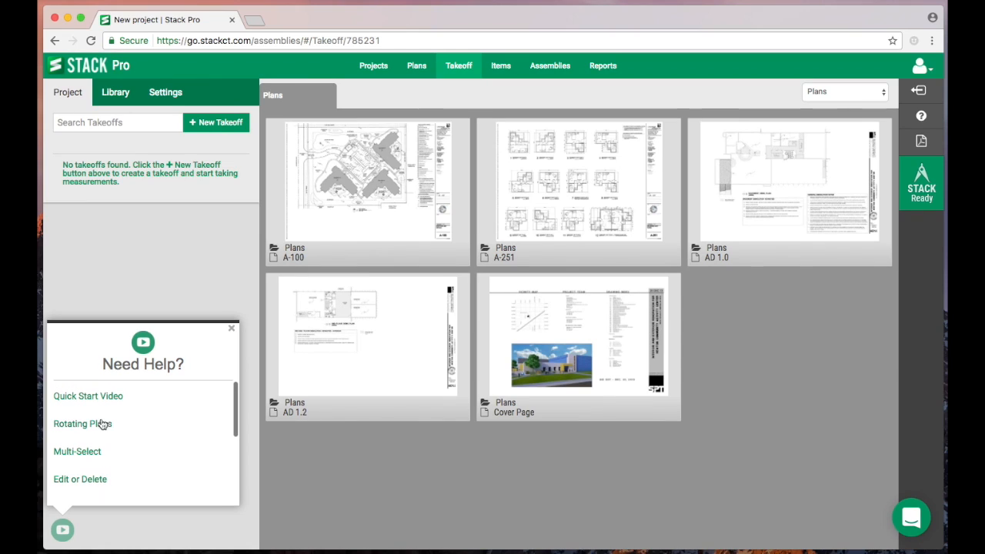
{"action": "left_click", "coordinate": [232, 328]}
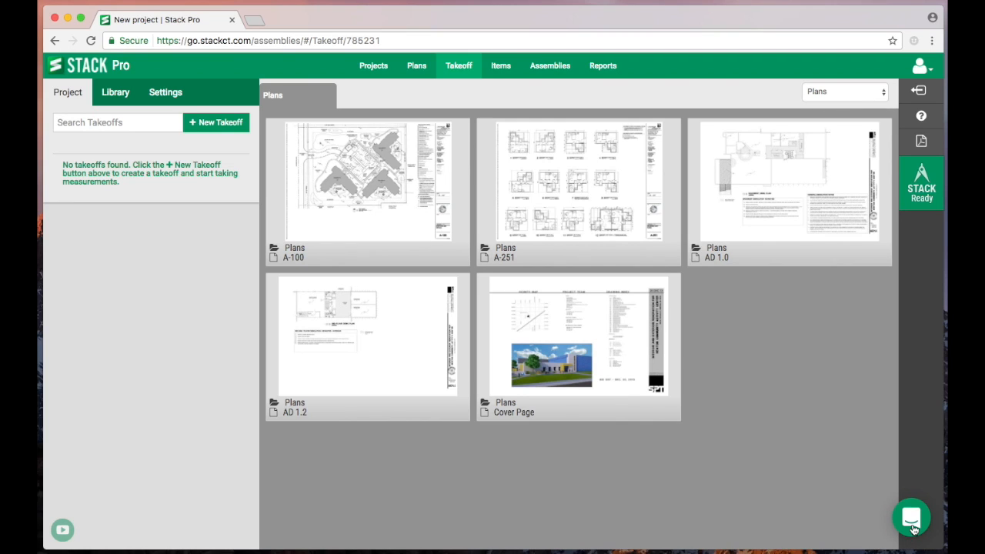
Open plan A-251 and examine its resident unit plans at different zoom levels.
{"action": "left_click", "coordinate": [581, 185]}
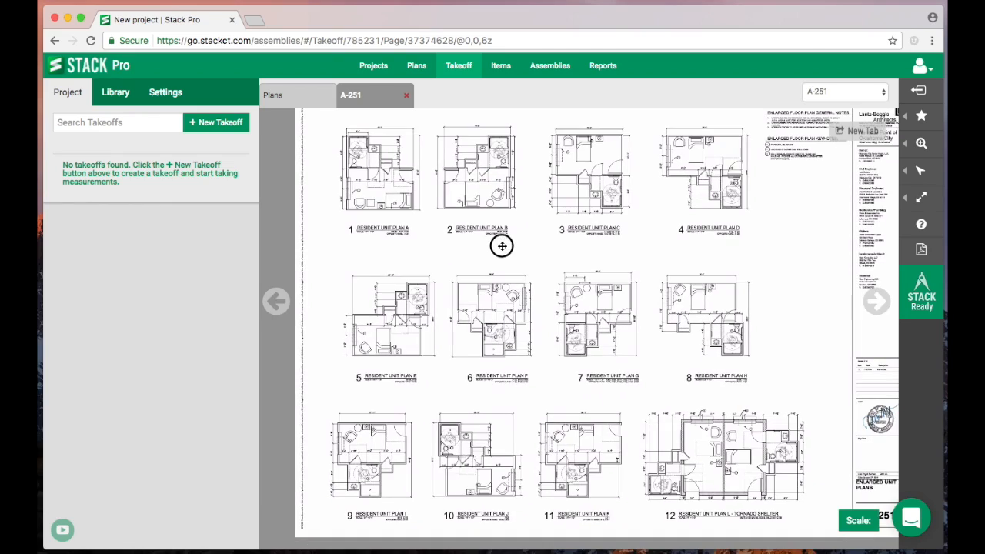
{"action": "scroll", "coordinate": [521, 252], "scroll_direction": "up", "scroll_amount": 5}
{"action": "scroll", "coordinate": [520, 253], "scroll_direction": "down", "scroll_amount": 3}
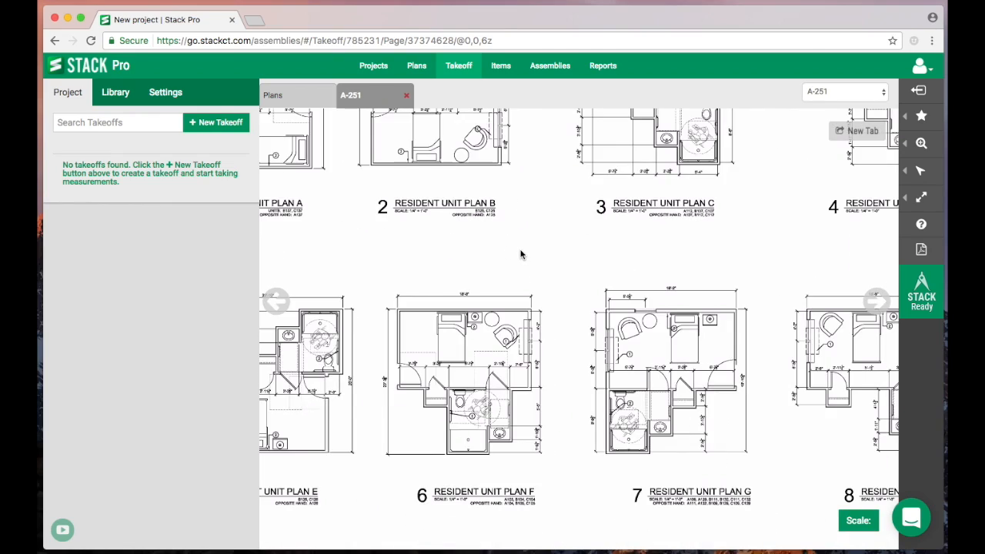
{"action": "scroll", "coordinate": [521, 251], "scroll_direction": "down", "scroll_amount": 5}
{"action": "left_click_drag", "start_coordinate": [520, 248], "coordinate": [454, 258]}
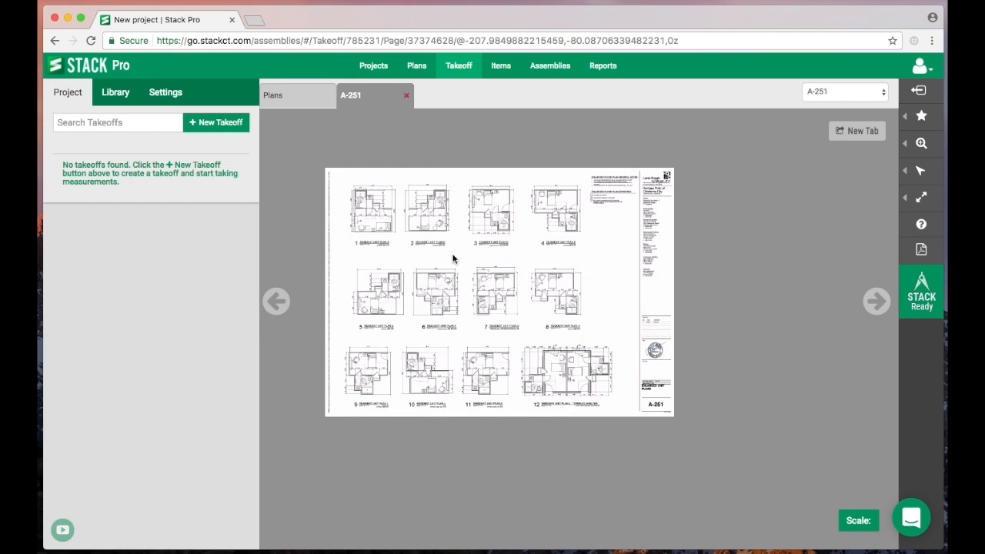
{"action": "mouse_move", "coordinate": [921, 143]}
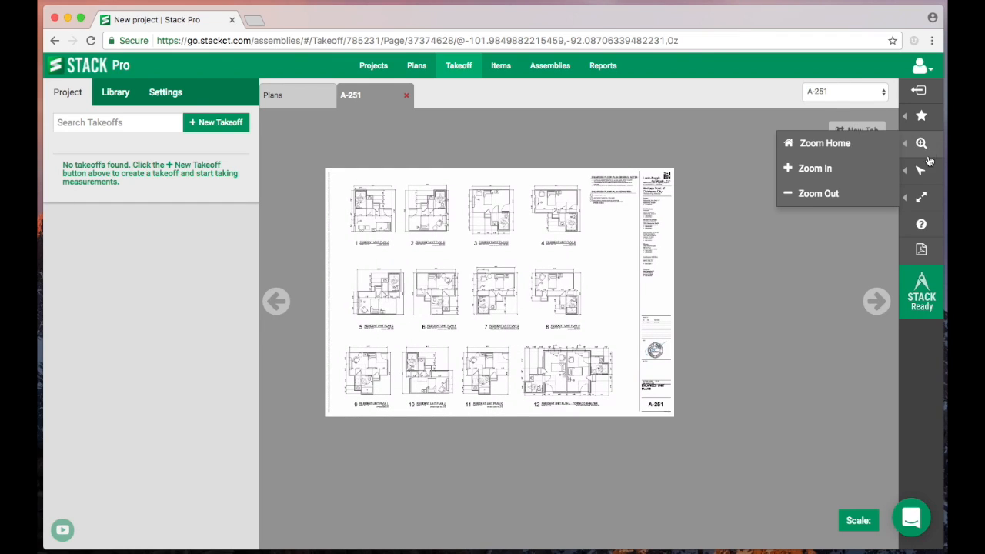
{"action": "left_click", "coordinate": [829, 176]}
{"action": "left_click", "coordinate": [829, 176]}
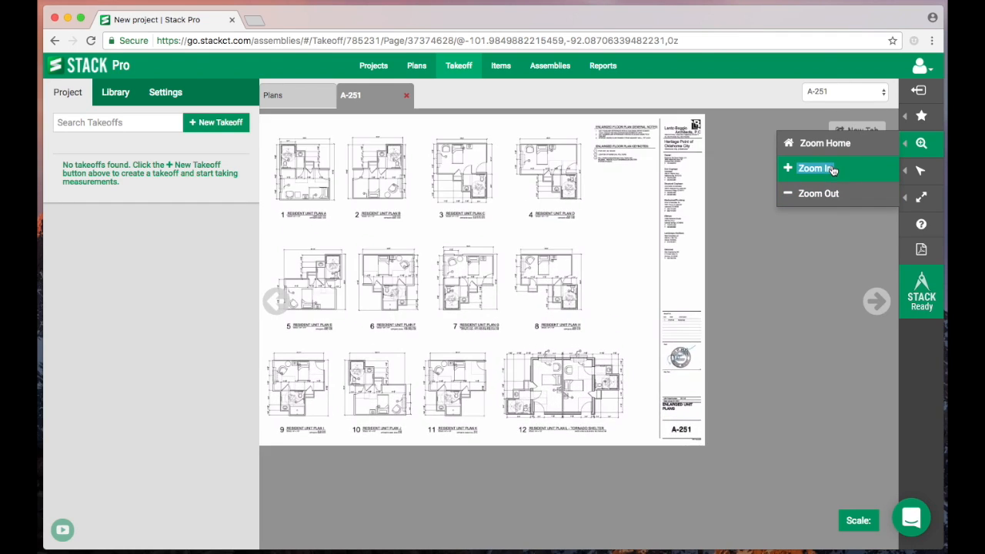
{"action": "left_click", "coordinate": [830, 192]}
{"action": "left_click", "coordinate": [817, 168]}
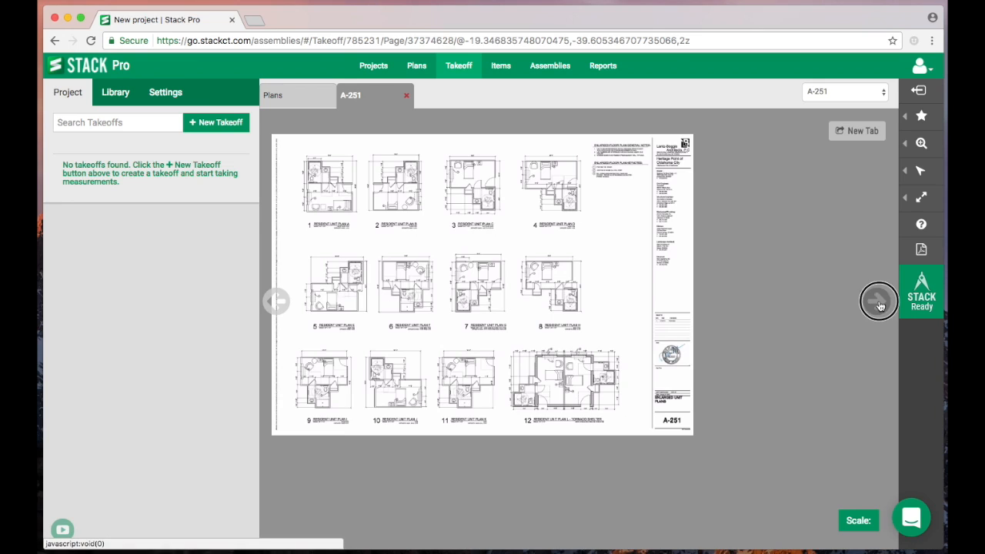
Advance from A-251 to plan AD 1.0, open plan A-100 from the plan overview, and return to the overview.
{"action": "left_click", "coordinate": [877, 301]}
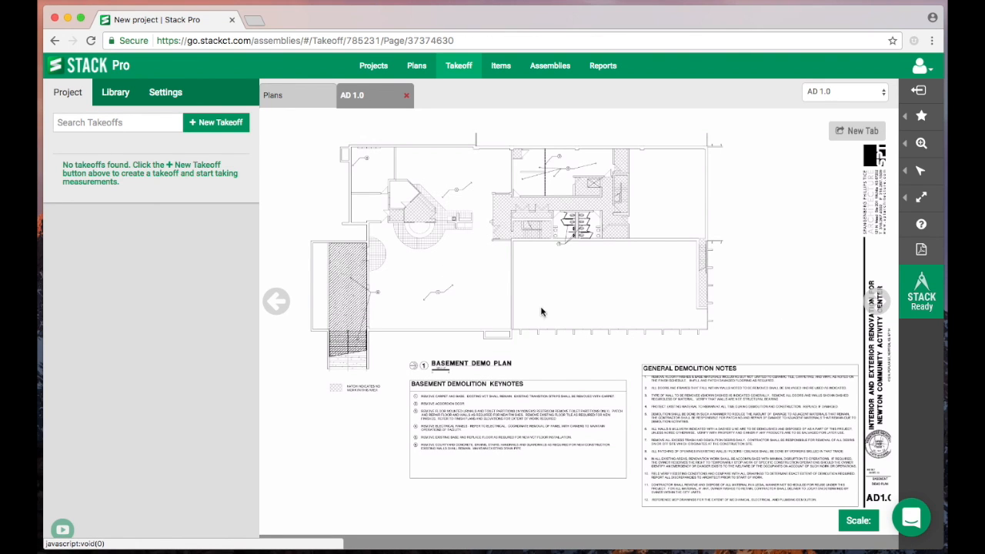
{"action": "left_click", "coordinate": [306, 104]}
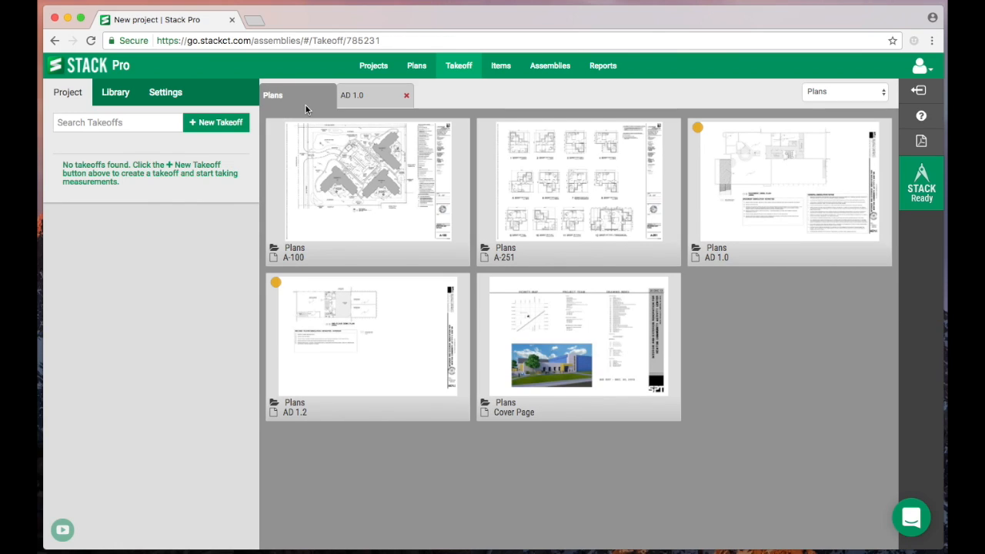
{"action": "mouse_move", "coordinate": [362, 177]}
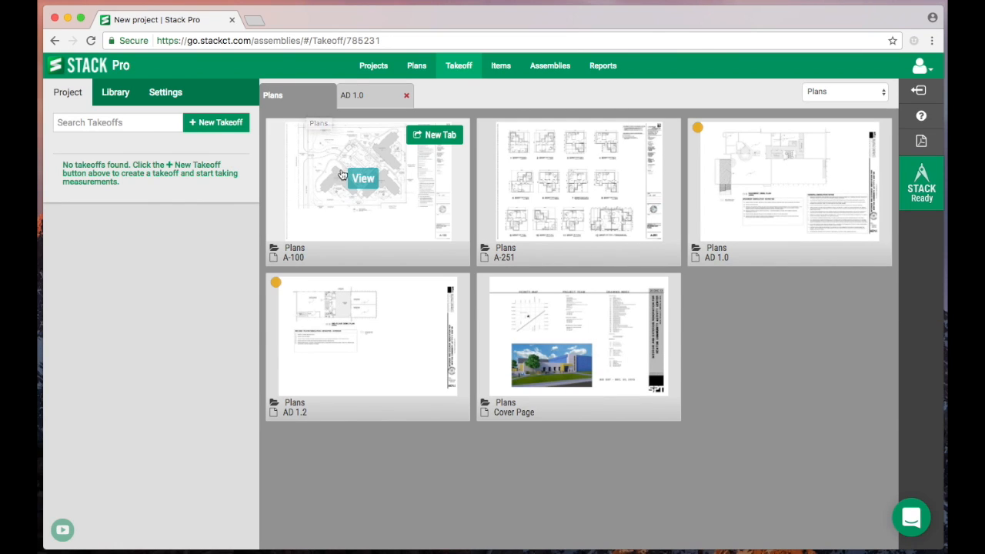
{"action": "left_click", "coordinate": [367, 178]}
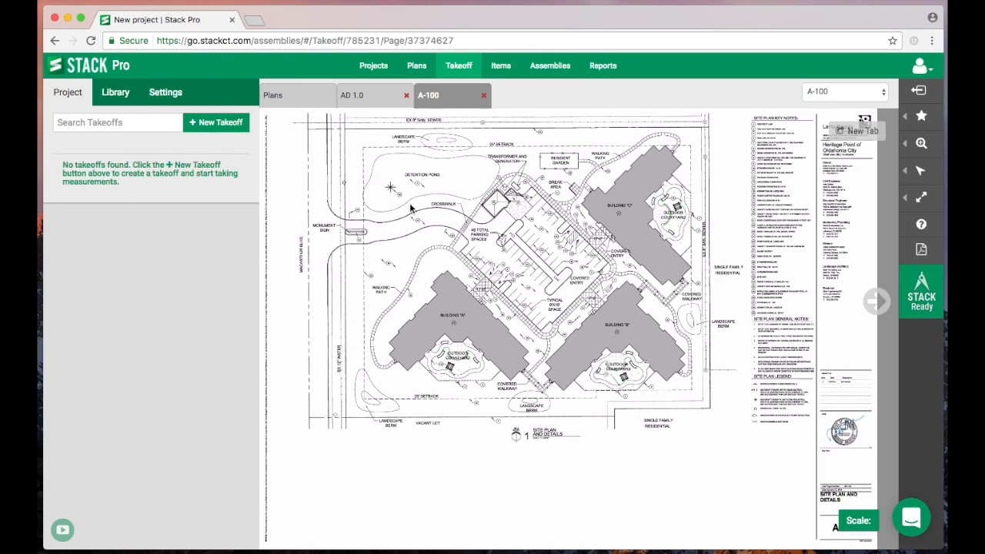
{"action": "left_click", "coordinate": [296, 96]}
Open plans A-251 and AD 1.0 in additional plan tabs and close both of them again.
{"action": "mouse_move", "coordinate": [589, 205]}
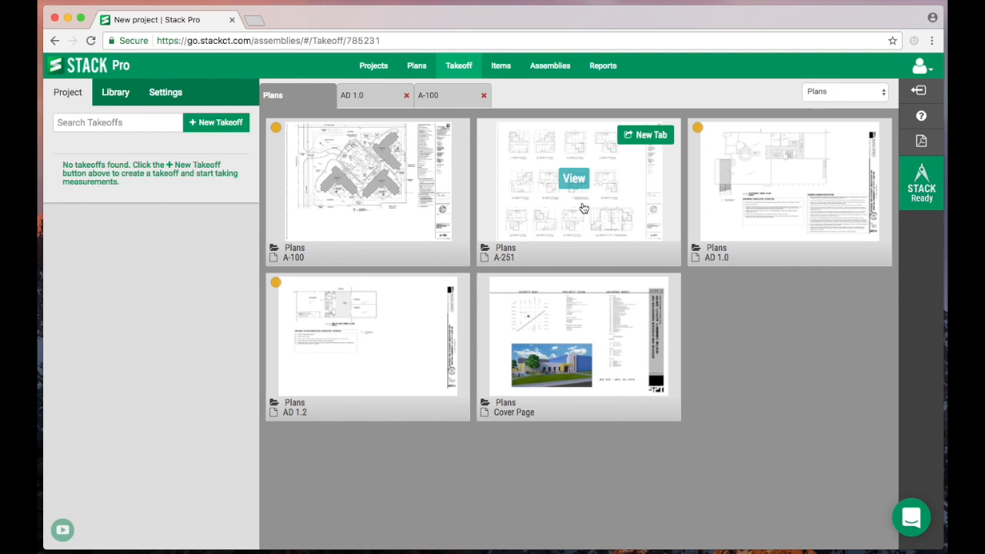
{"action": "left_click", "coordinate": [650, 136]}
{"action": "left_click", "coordinate": [866, 137]}
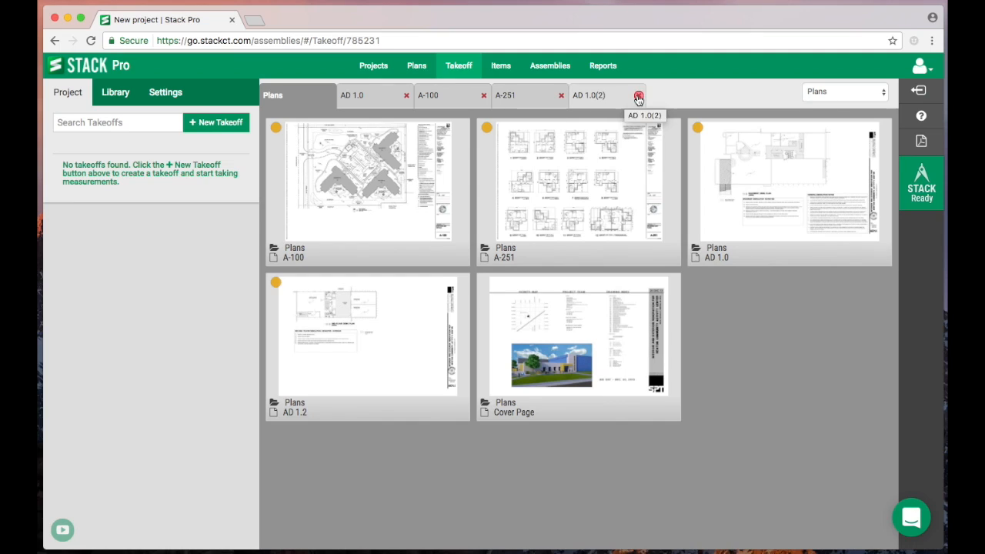
{"action": "left_click", "coordinate": [561, 95]}
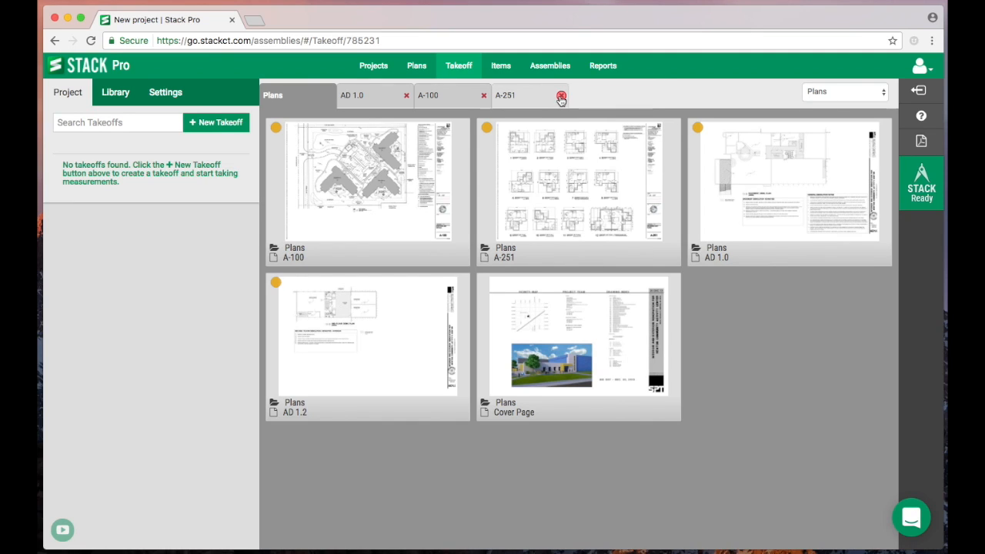
{"action": "left_click", "coordinate": [560, 95]}
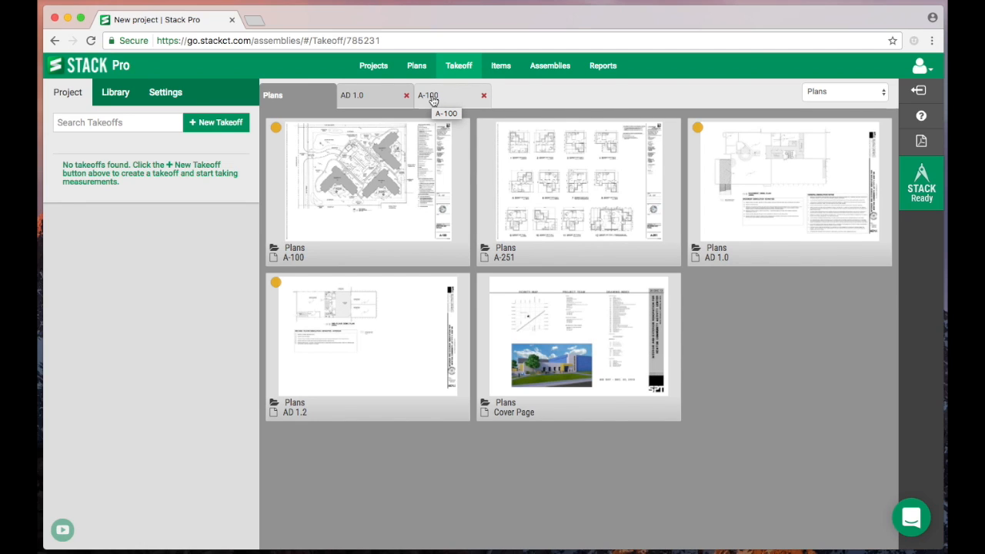
Open plan A-251 at the overall width dimension of Resident Unit Plan A.
{"action": "left_click", "coordinate": [563, 180]}
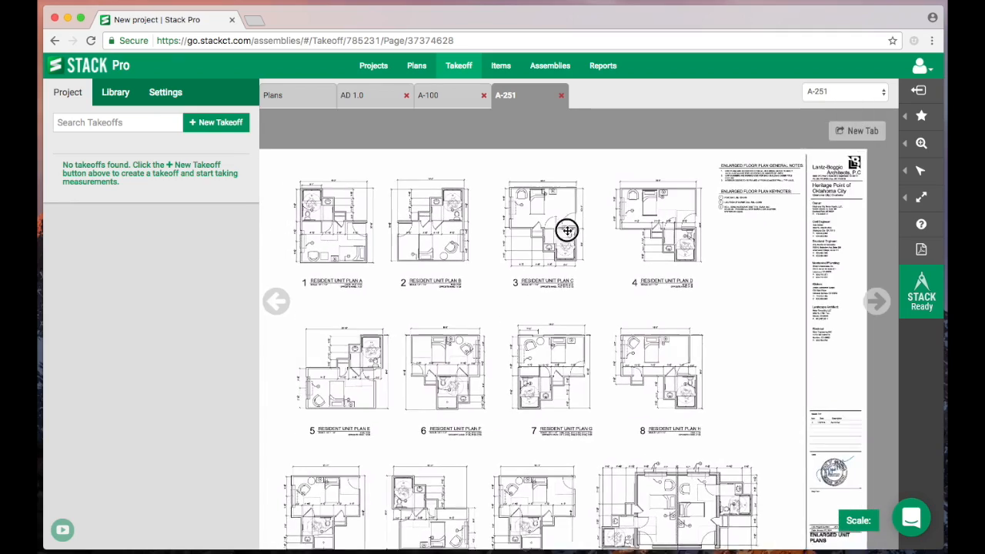
{"action": "left_click_drag", "start_coordinate": [567, 230], "coordinate": [602, 196]}
{"action": "scroll", "coordinate": [563, 216], "scroll_direction": "up", "scroll_amount": 3}
{"action": "left_click_drag", "start_coordinate": [515, 220], "coordinate": [699, 222]}
{"action": "left_click_drag", "start_coordinate": [431, 200], "coordinate": [677, 243]}
{"action": "left_click_drag", "start_coordinate": [522, 217], "coordinate": [538, 264]}
{"action": "scroll", "coordinate": [538, 265], "scroll_direction": "up", "scroll_amount": 3}
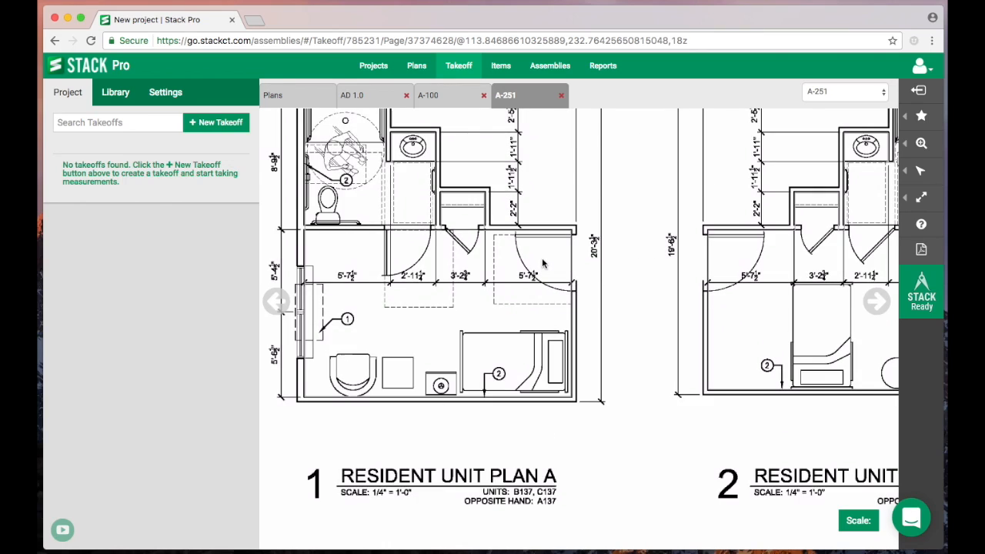
{"action": "left_click_drag", "start_coordinate": [551, 226], "coordinate": [583, 284]}
{"action": "left_click_drag", "start_coordinate": [505, 180], "coordinate": [502, 270]}
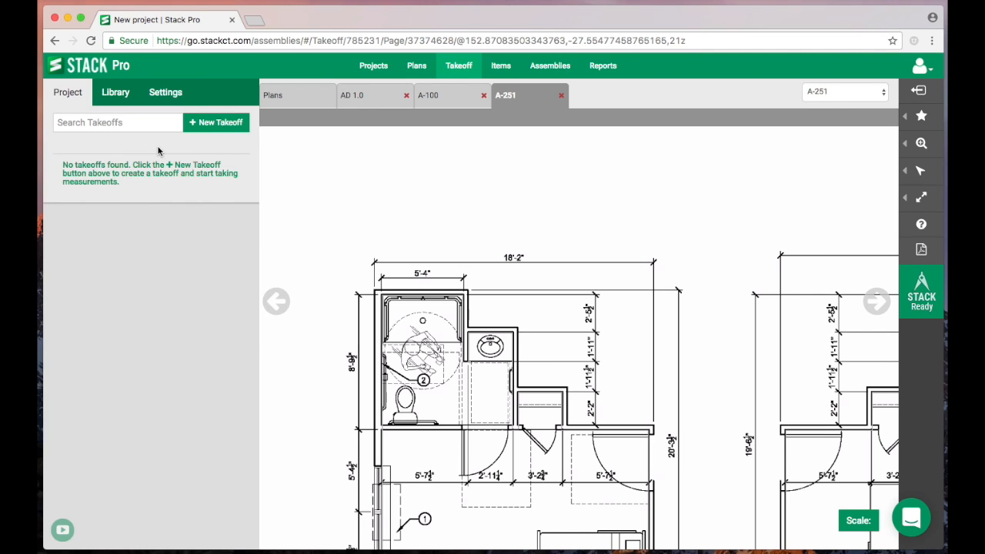
Calibrate the scale of A-251 with a known distance of 18 ft 2 in along Resident Unit Plan A's overall width dimension.
{"action": "left_click", "coordinate": [859, 521]}
{"action": "left_click_drag", "start_coordinate": [586, 285], "coordinate": [592, 250]}
{"action": "mouse_move", "coordinate": [529, 306]}
{"action": "left_mouse_down"}
{"action": "mouse_move", "coordinate": [501, 184]}
{"action": "mouse_move", "coordinate": [622, 324]}
{"action": "mouse_move", "coordinate": [622, 305]}
{"action": "left_mouse_up"}
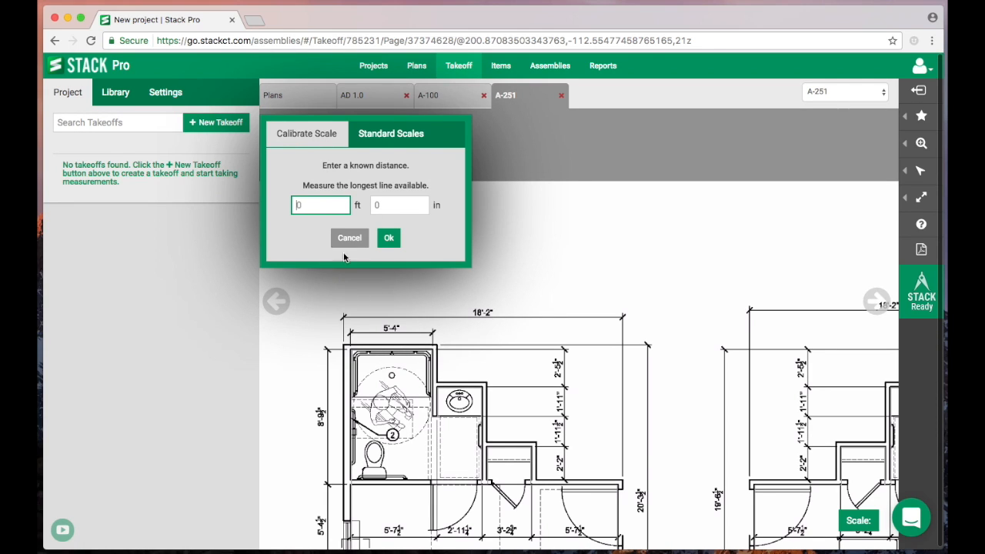
{"action": "type", "text": "18"}
{"action": "key", "text": "Tab"}
{"action": "type", "text": "2"}
{"action": "left_click", "coordinate": [389, 240]}
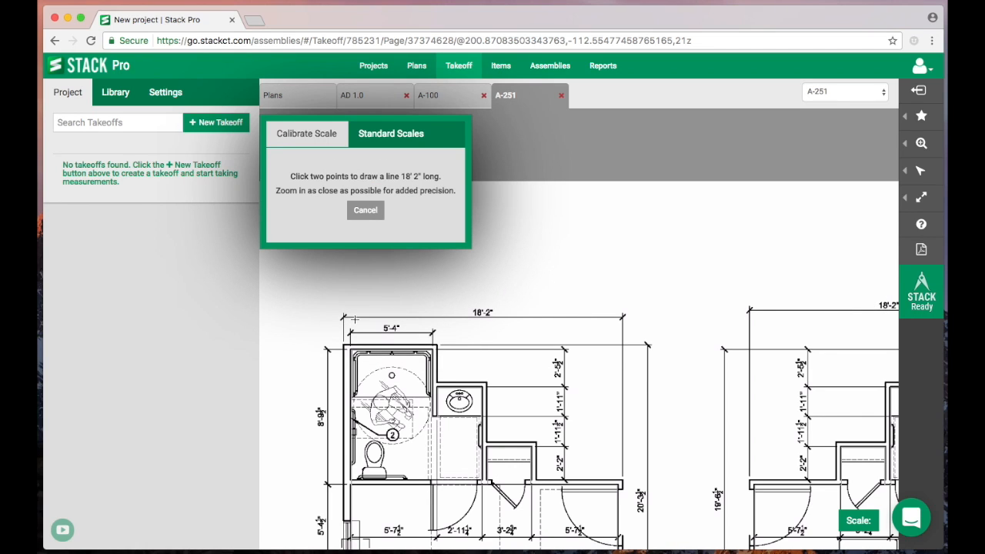
{"action": "left_click", "coordinate": [343, 315]}
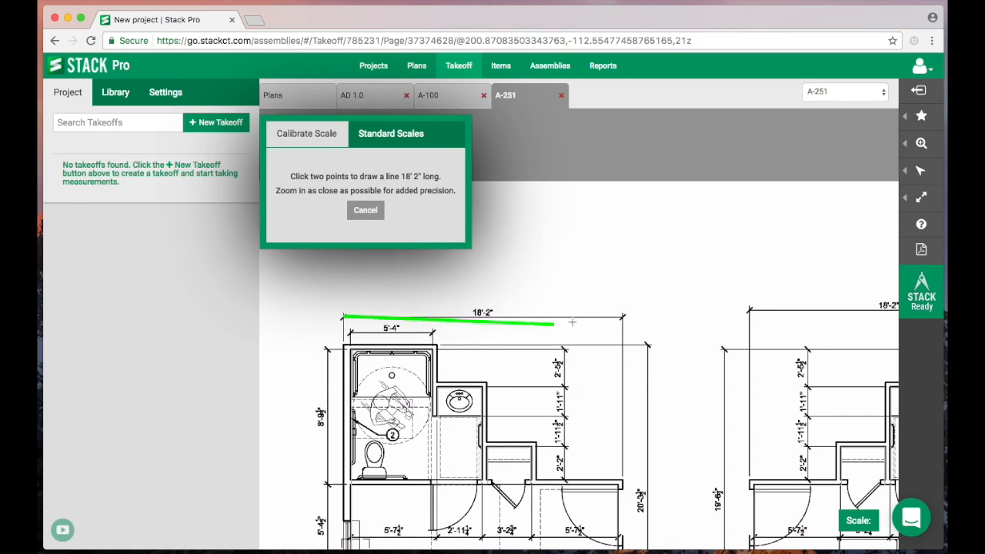
{"action": "left_click", "coordinate": [622, 317]}
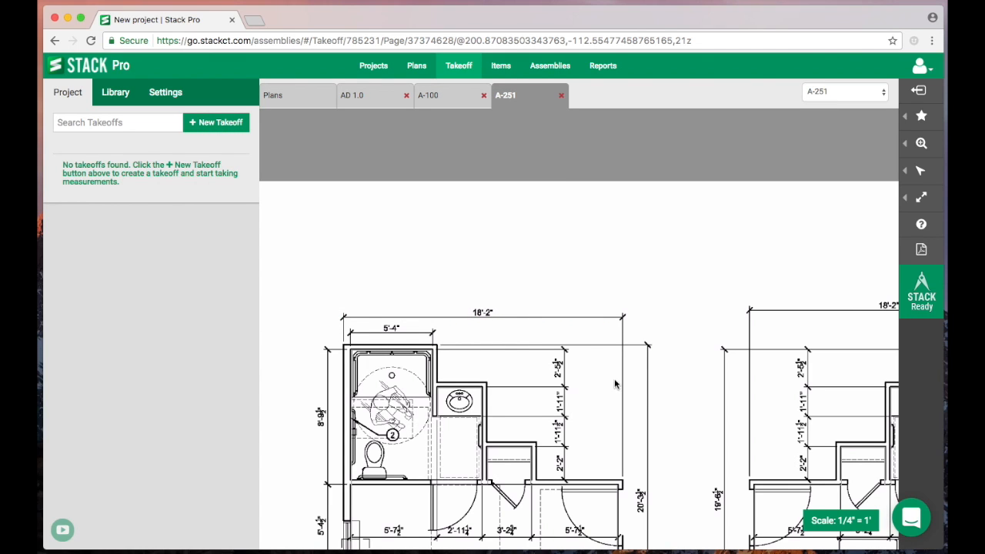
Check the printed scale note beneath Resident Unit Plan A and review the available standard scales without adding one.
{"action": "scroll", "coordinate": [581, 308], "scroll_direction": "down", "scroll_amount": 3}
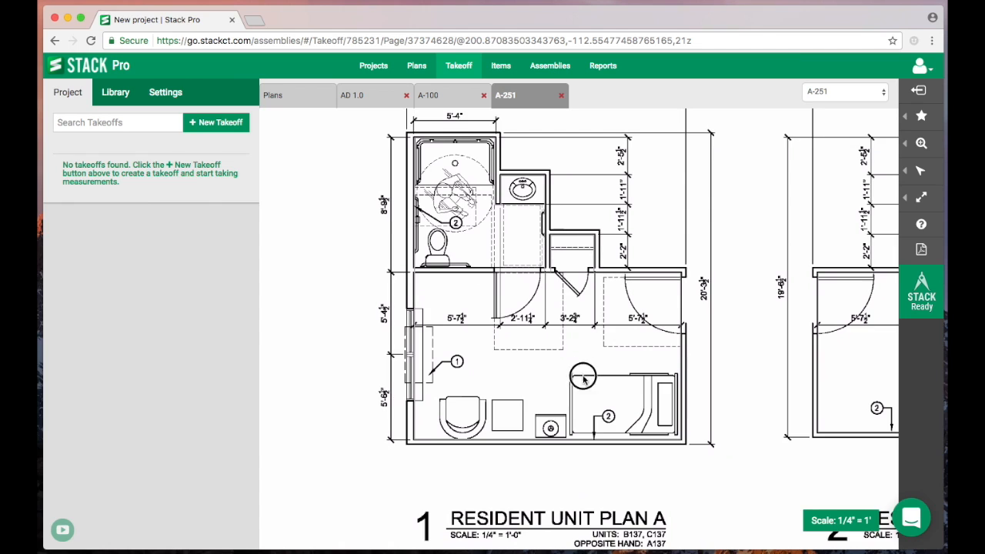
{"action": "scroll", "coordinate": [508, 446], "scroll_direction": "up", "scroll_amount": 2}
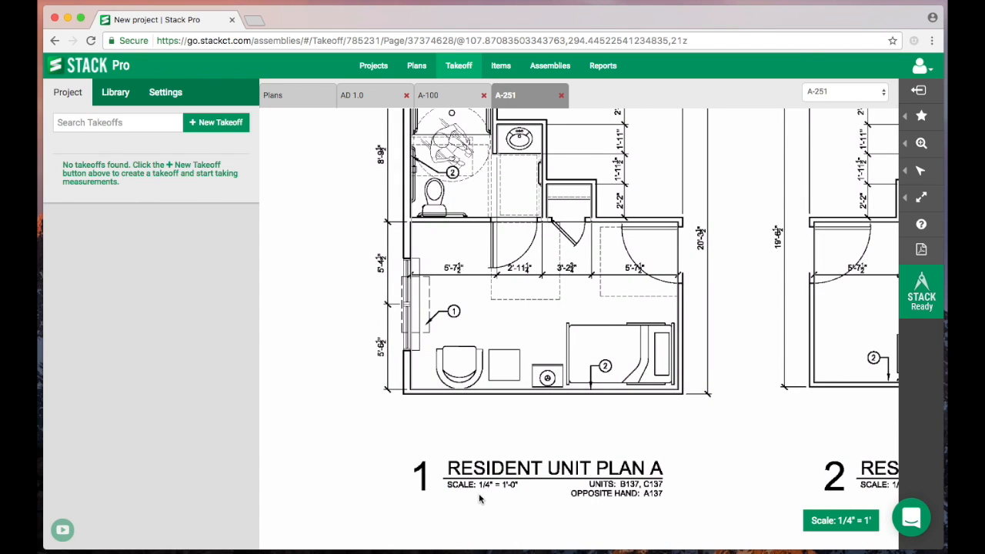
{"action": "left_click_drag", "start_coordinate": [556, 250], "coordinate": [516, 402]}
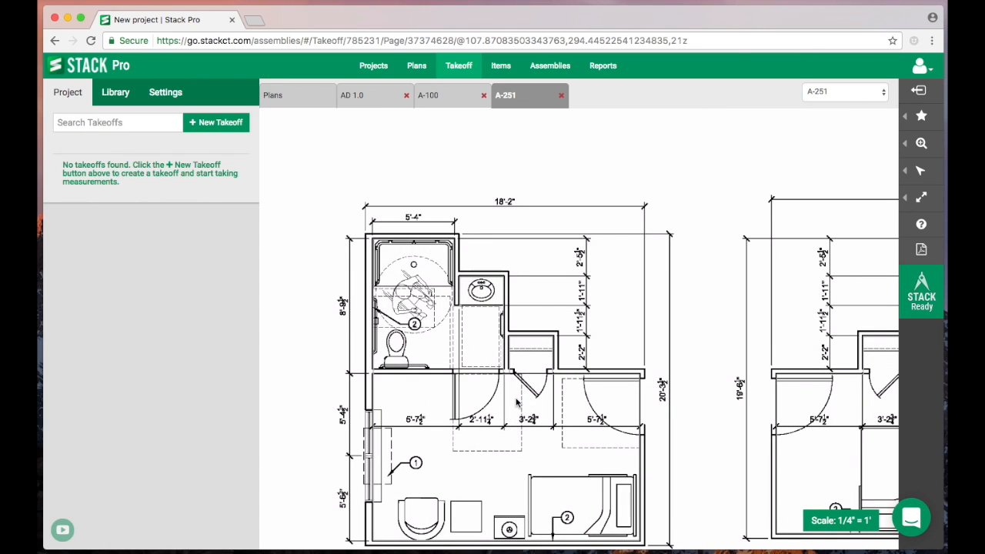
{"action": "left_click", "coordinate": [839, 520]}
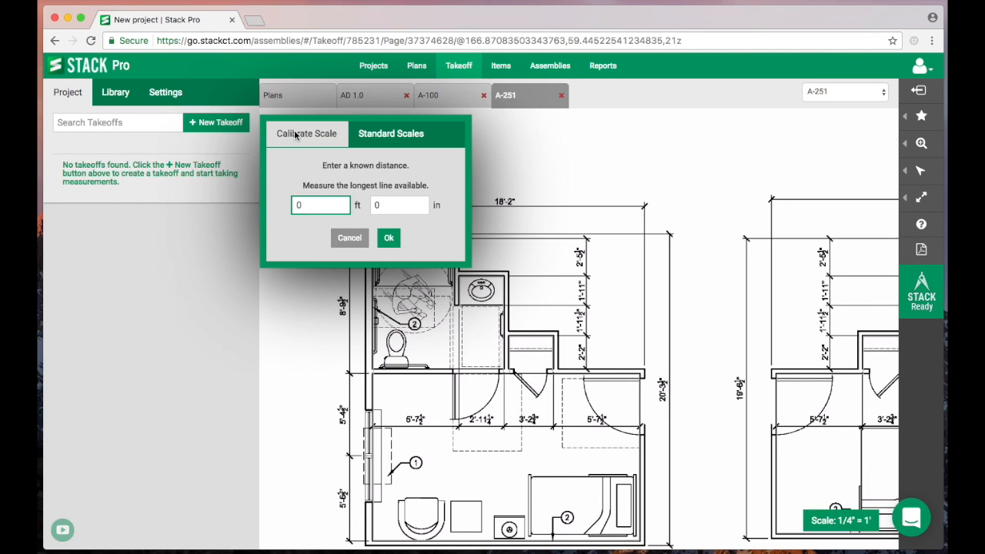
{"action": "left_click", "coordinate": [390, 134]}
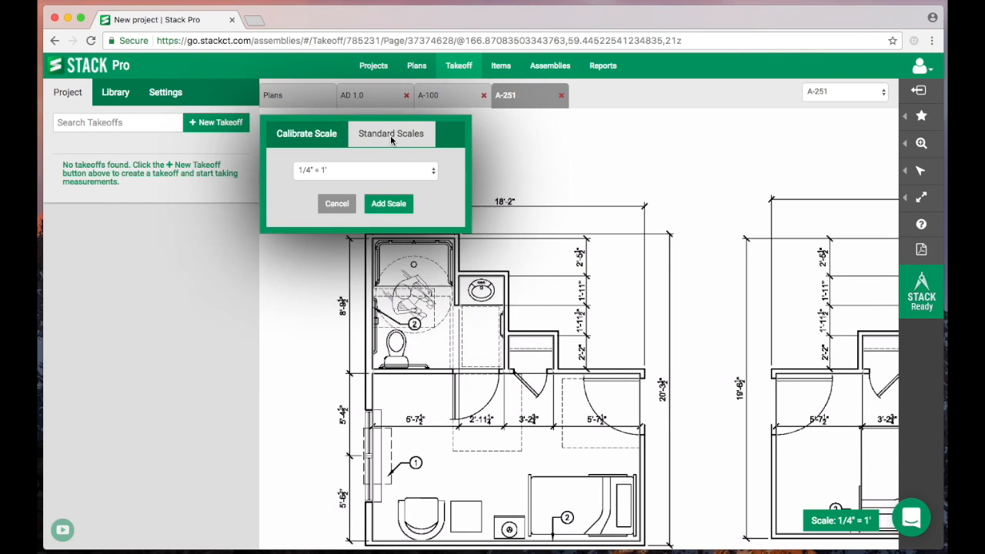
{"action": "left_click", "coordinate": [421, 171]}
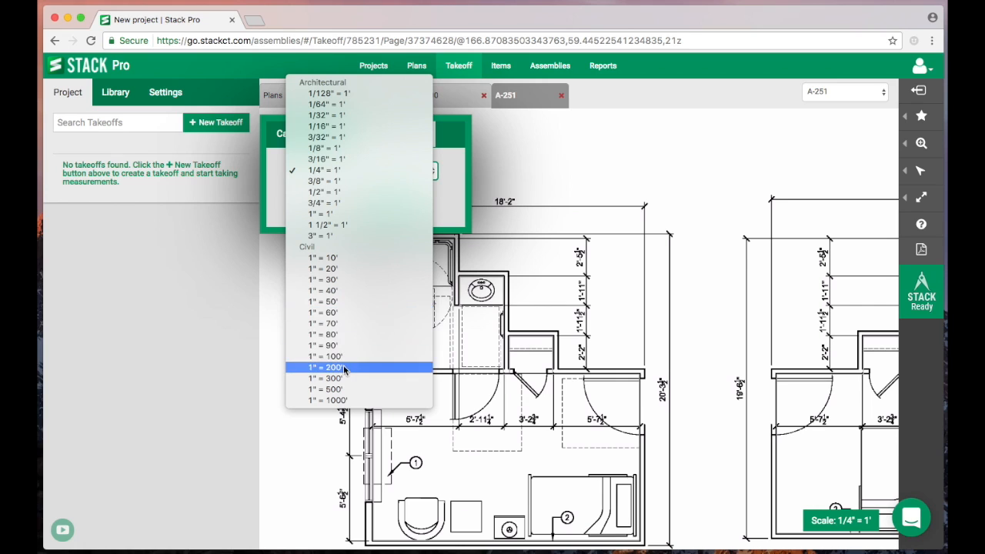
{"action": "left_click", "coordinate": [466, 160]}
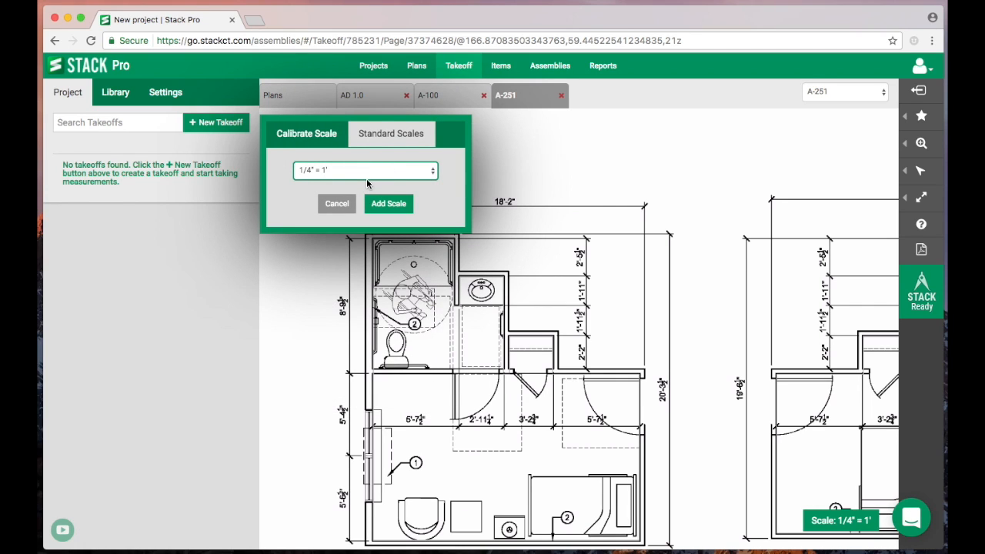
{"action": "left_click", "coordinate": [339, 205]}
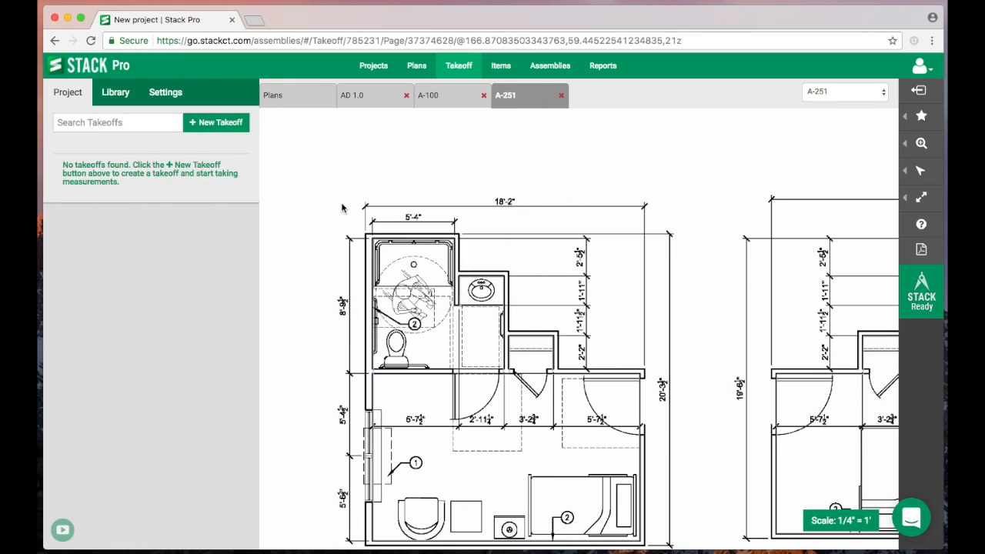
Measure the width of the bathroom door opening in Resident Unit Plan A with a Dimension Line.
{"action": "left_click_drag", "start_coordinate": [498, 289], "coordinate": [486, 234]}
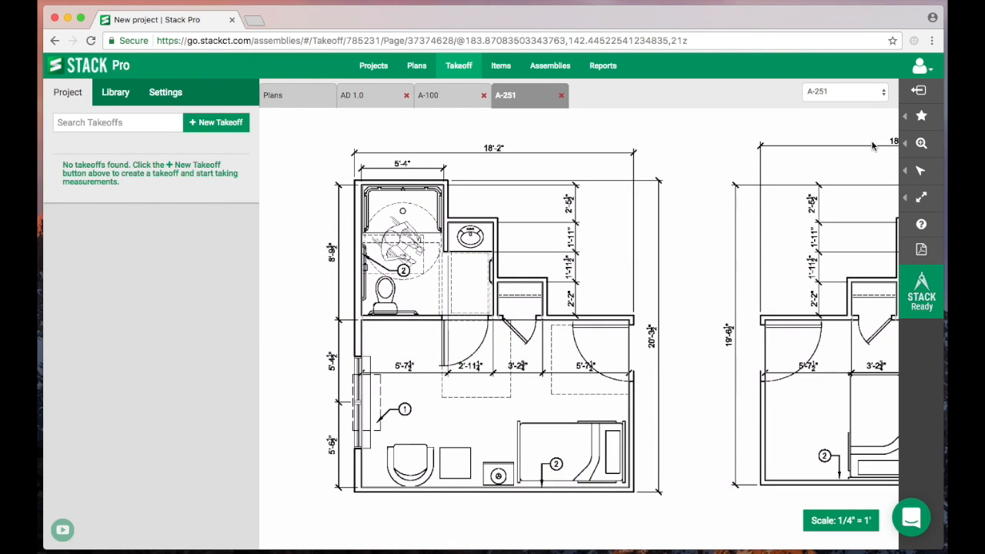
{"action": "left_click", "coordinate": [916, 199]}
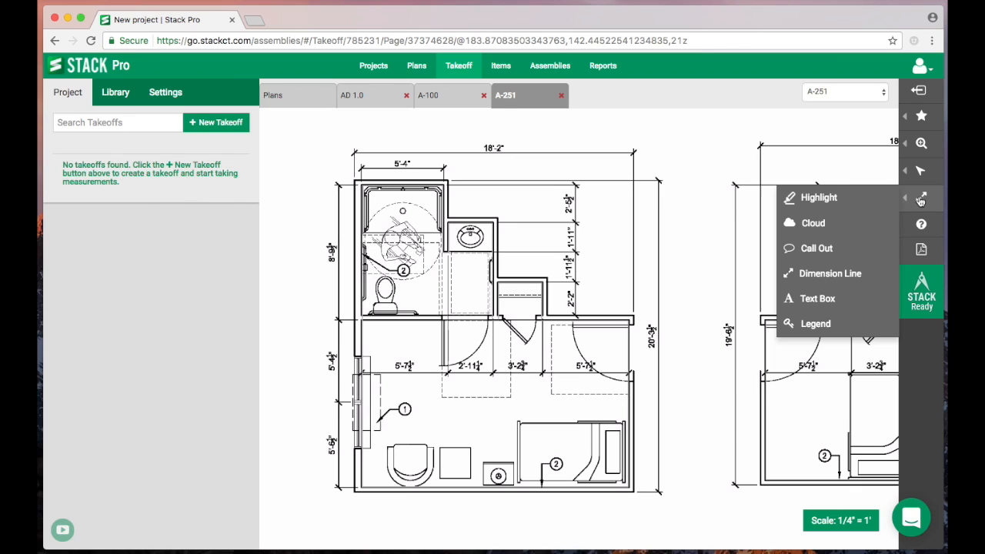
{"action": "left_click", "coordinate": [827, 274]}
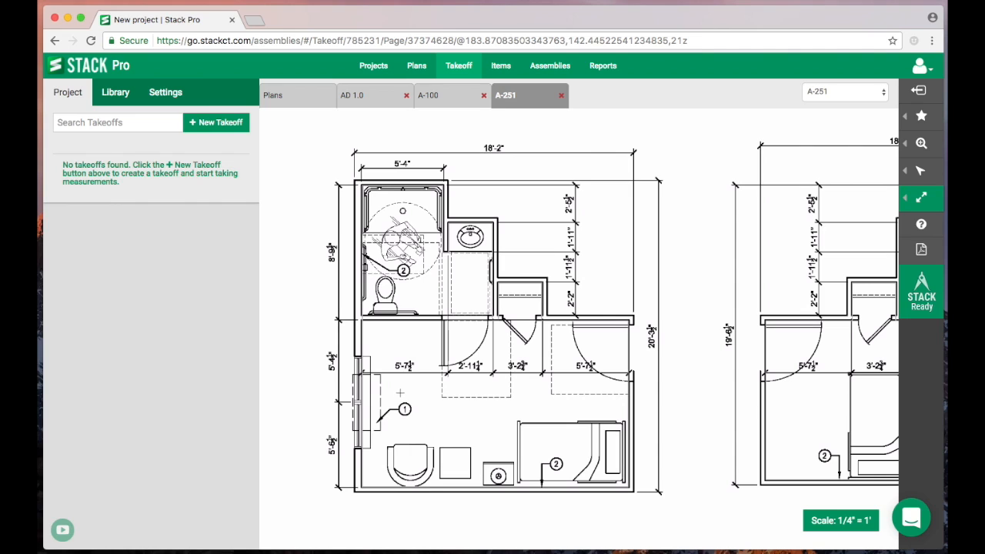
{"action": "left_click_drag", "start_coordinate": [441, 321], "coordinate": [483, 321]}
Start a new takeoff named Copper Pipe and review the available measurement types.
{"action": "left_click", "coordinate": [206, 124]}
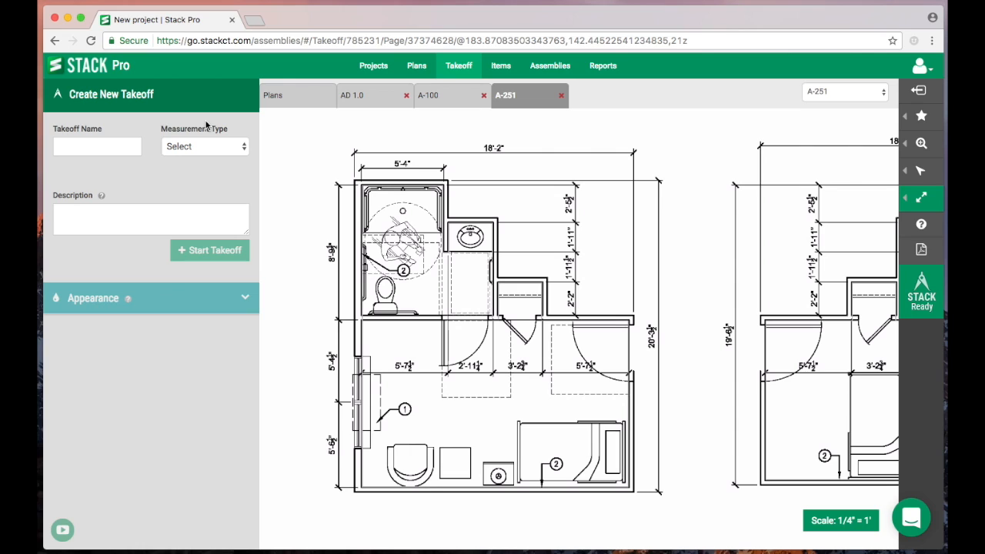
{"action": "left_click", "coordinate": [74, 148]}
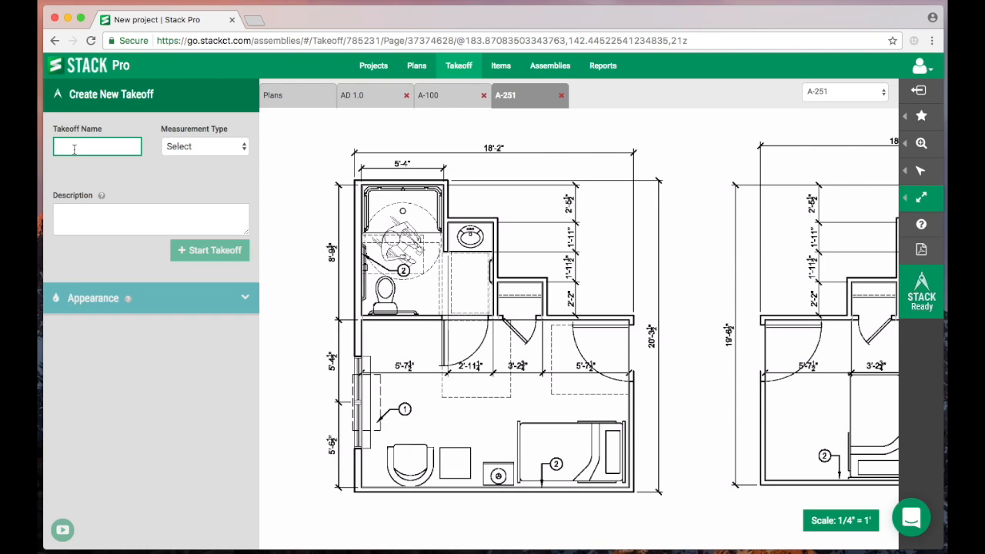
{"action": "type", "text": "Copper Pipe"}
{"action": "left_click", "coordinate": [184, 152]}
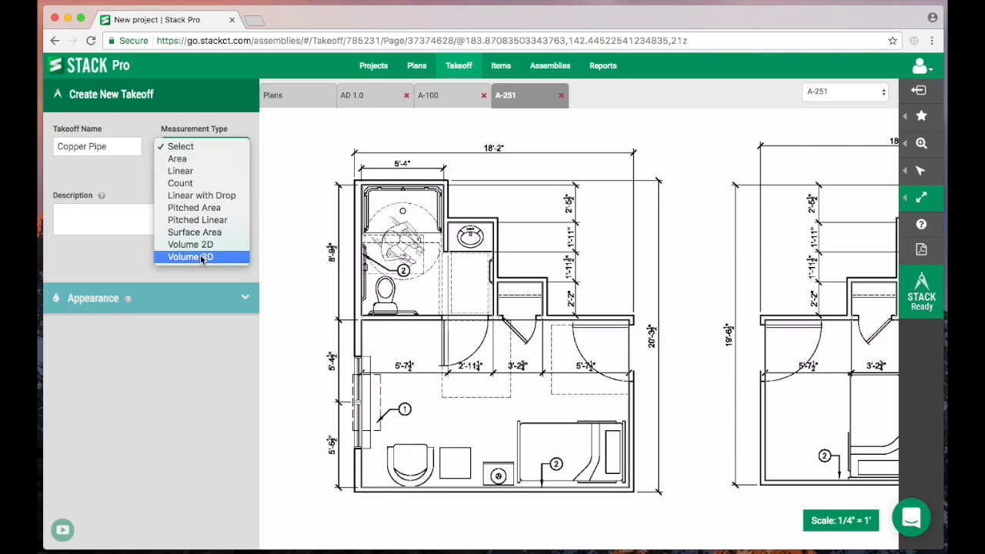
{"action": "left_click", "coordinate": [114, 148]}
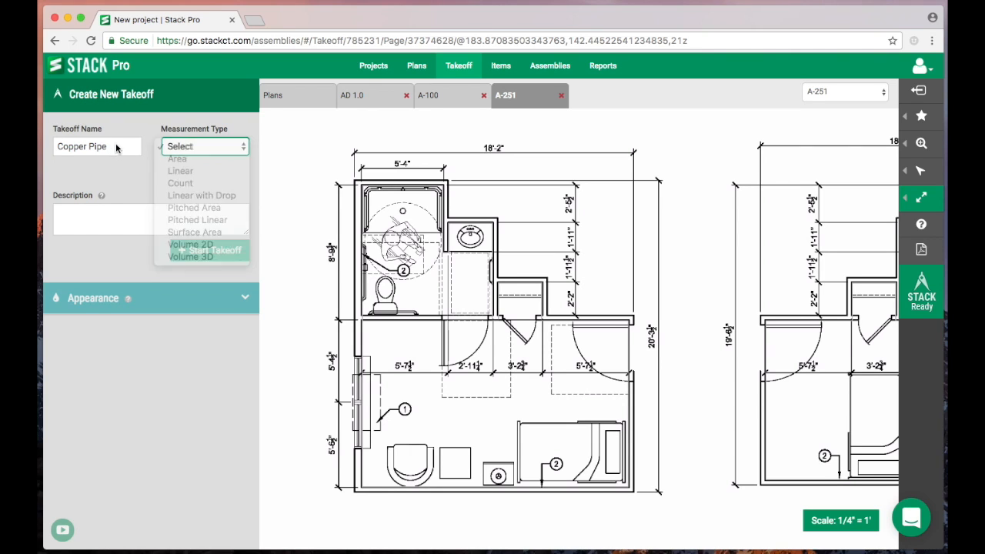
Rename the new takeoff as 12" Tile and set its measurement type to Area.
{"action": "left_click_drag", "start_coordinate": [114, 147], "coordinate": [56, 137]}
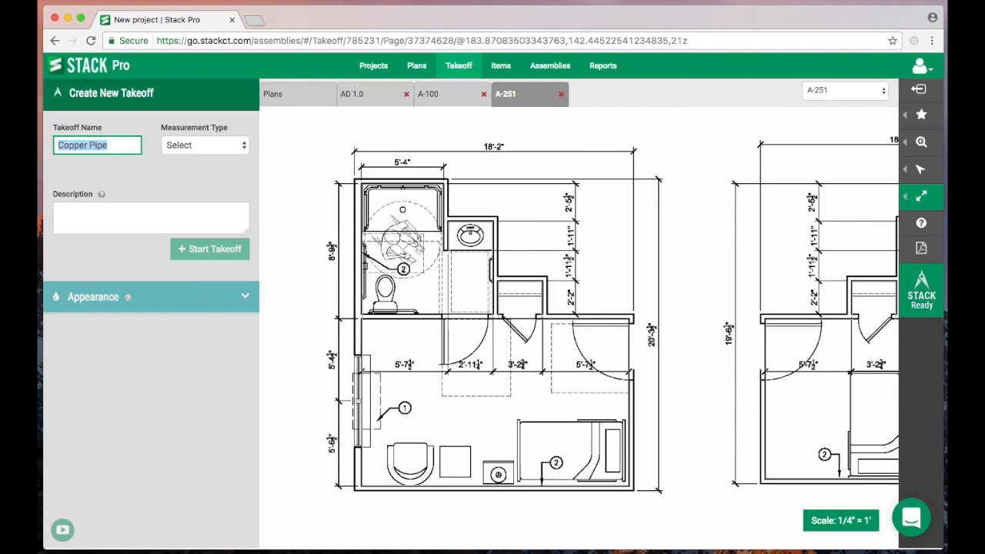
{"action": "type", "text": "12\" Tile"}
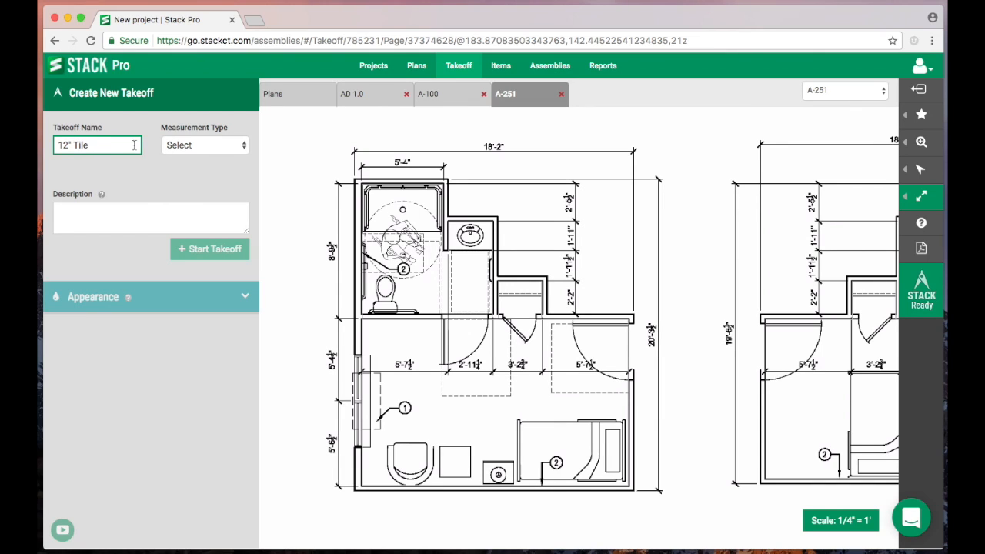
{"action": "left_click_drag", "start_coordinate": [111, 144], "coordinate": [39, 144]}
{"action": "left_click", "coordinate": [177, 143]}
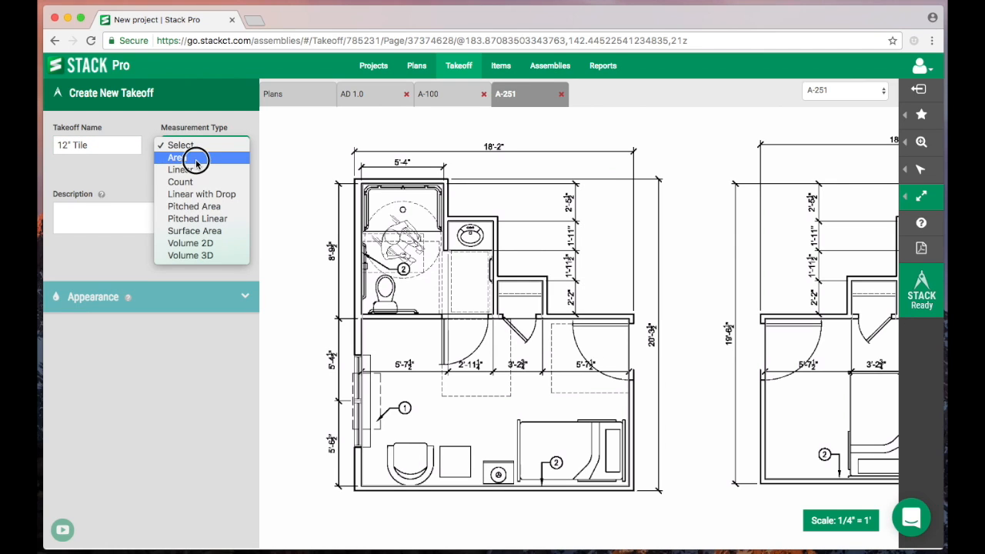
{"action": "left_click", "coordinate": [196, 158]}
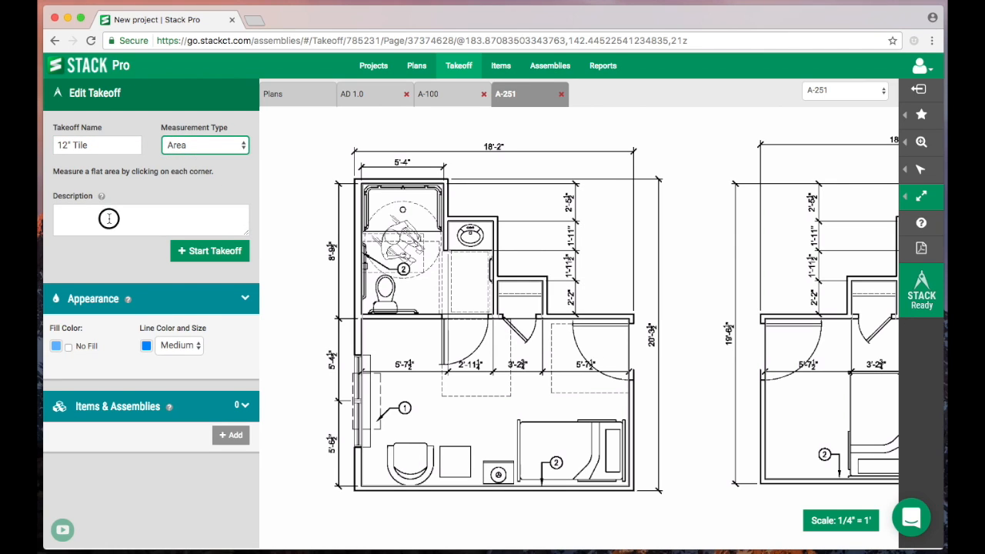
Review the description field and the fill color choices of the 12" Tile takeoff without changing them.
{"action": "left_click", "coordinate": [109, 219]}
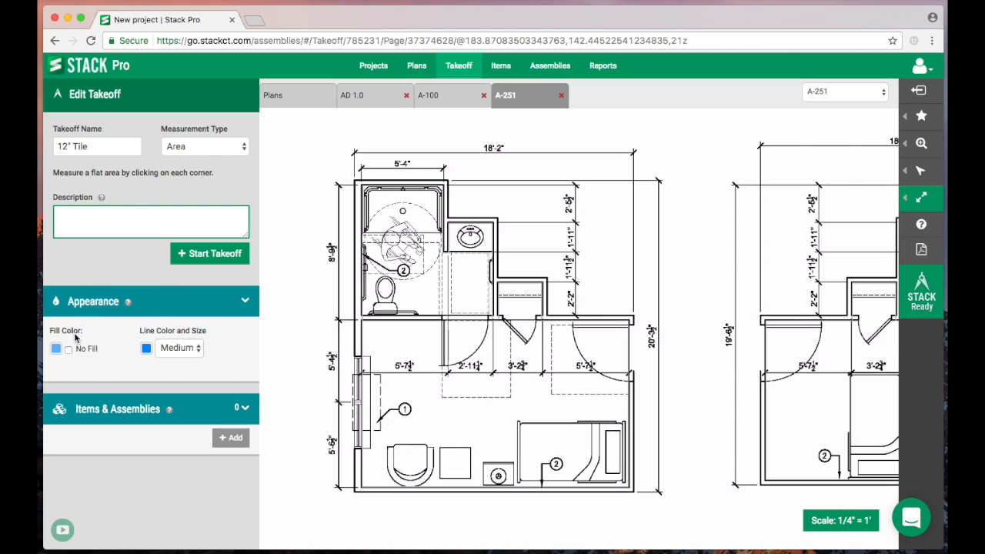
{"action": "left_click", "coordinate": [56, 352]}
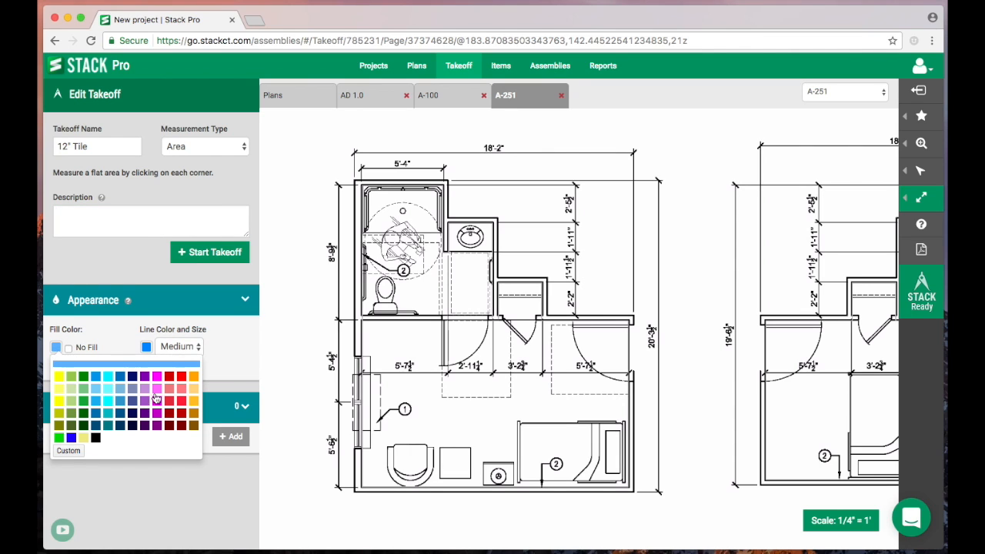
{"action": "left_click", "coordinate": [115, 340]}
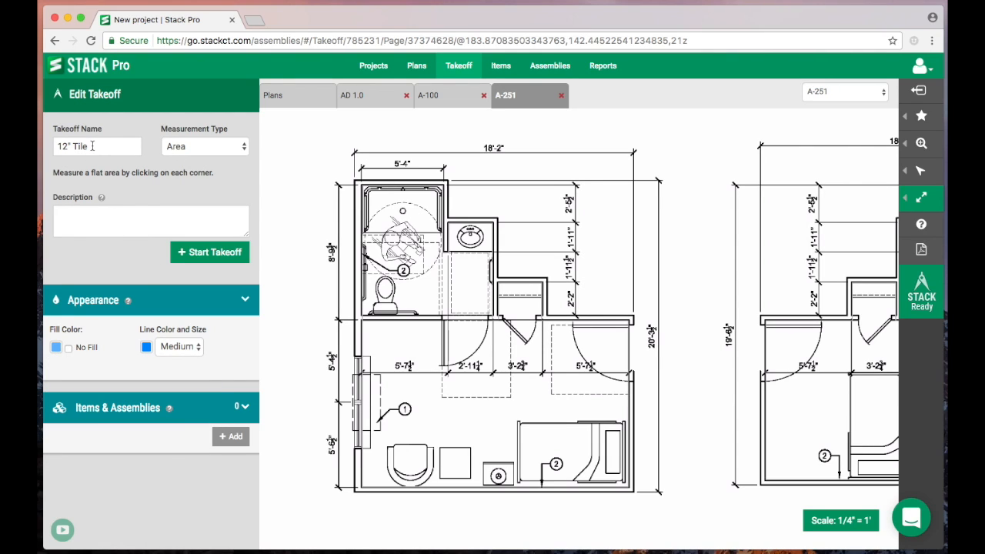
Start the 12" Tile takeoff and outline the main room of Resident Unit Plan A as a four-corner area.
{"action": "left_click", "coordinate": [211, 255]}
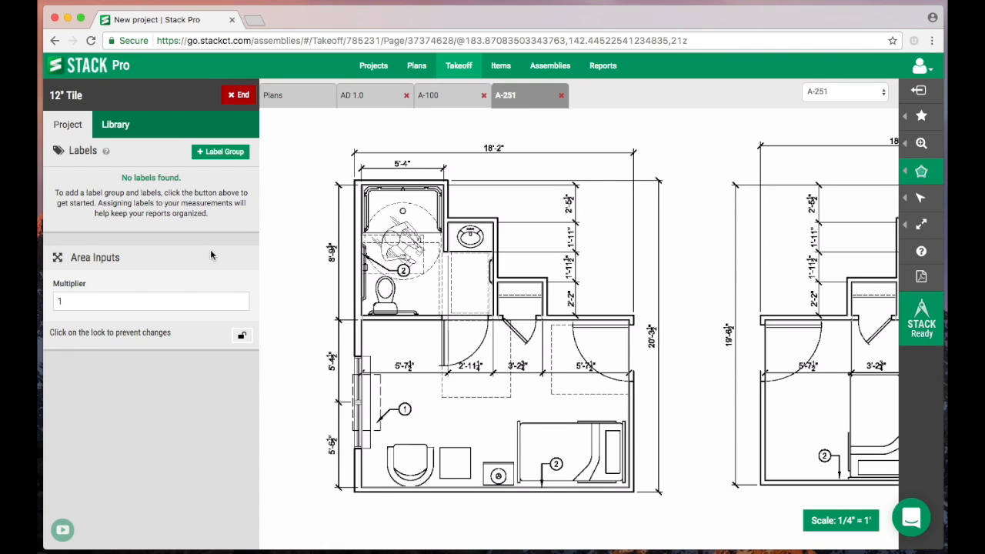
{"action": "left_click", "coordinate": [362, 322]}
{"action": "left_click", "coordinate": [629, 322]}
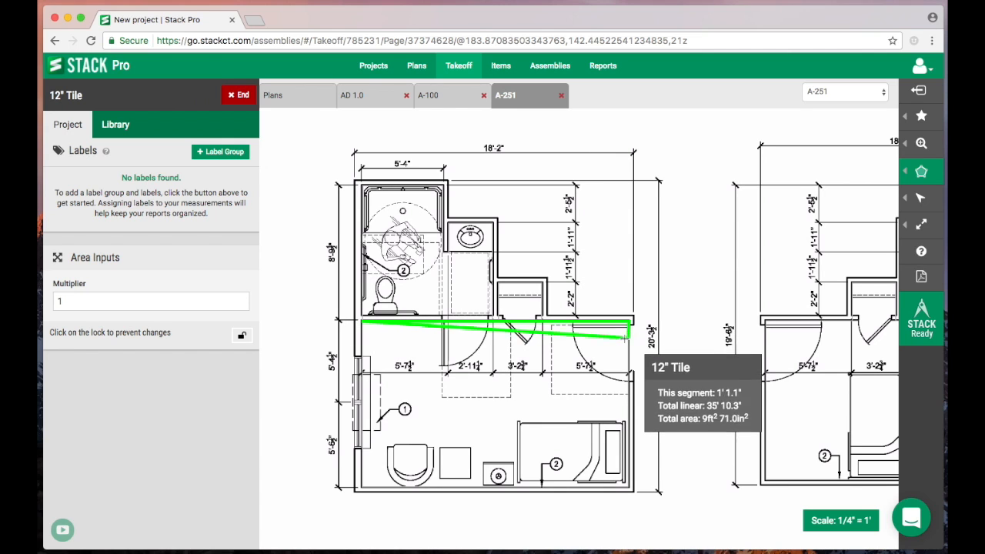
{"action": "left_click", "coordinate": [631, 490]}
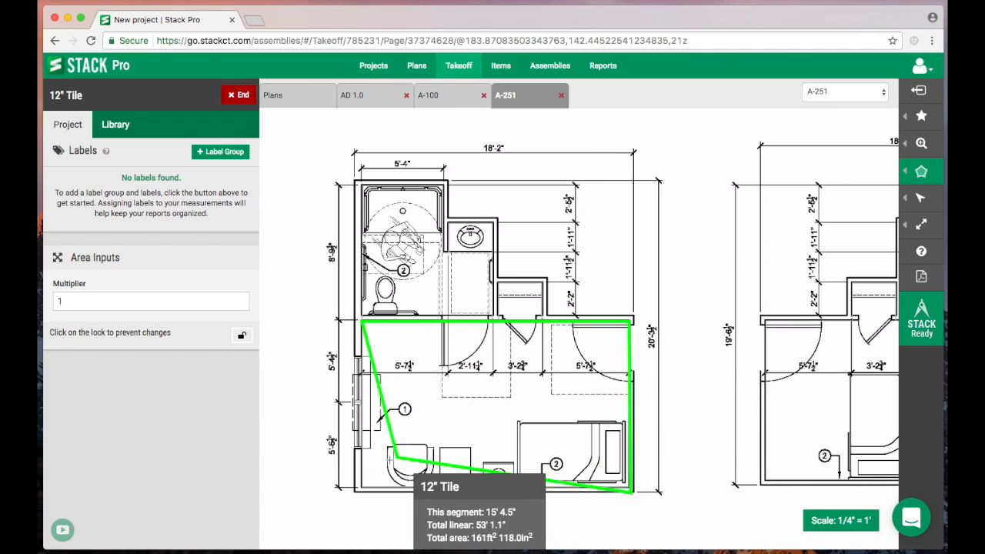
{"action": "double_click", "coordinate": [357, 489]}
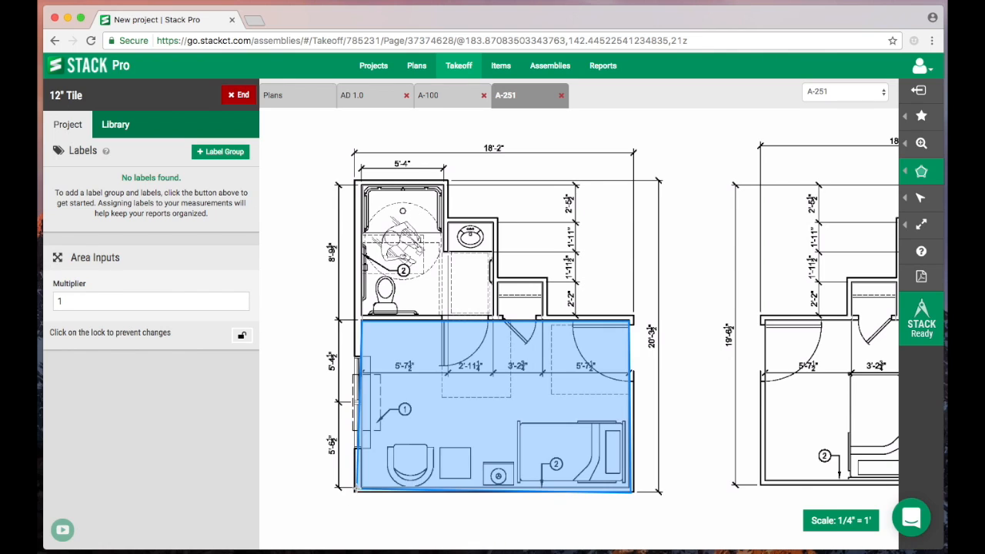
Outline the main room of Resident Unit Plan B as a second four-corner 12" Tile area.
{"action": "mouse_move", "coordinate": [735, 344]}
{"action": "left_mouse_down"}
{"action": "mouse_move", "coordinate": [464, 265]}
{"action": "mouse_move", "coordinate": [433, 305]}
{"action": "left_mouse_up"}
{"action": "left_click", "coordinate": [464, 262]}
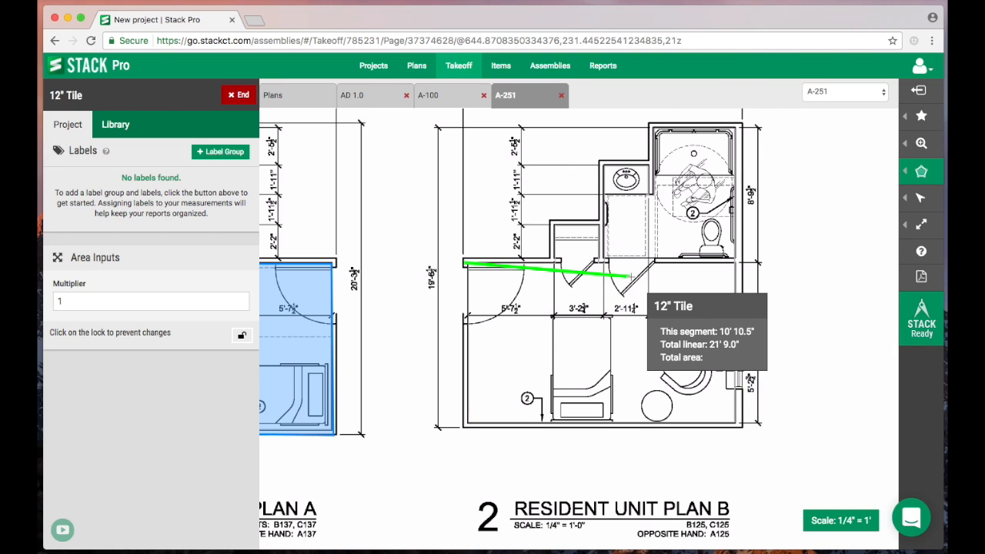
{"action": "left_click", "coordinate": [737, 263]}
{"action": "left_click", "coordinate": [737, 423]}
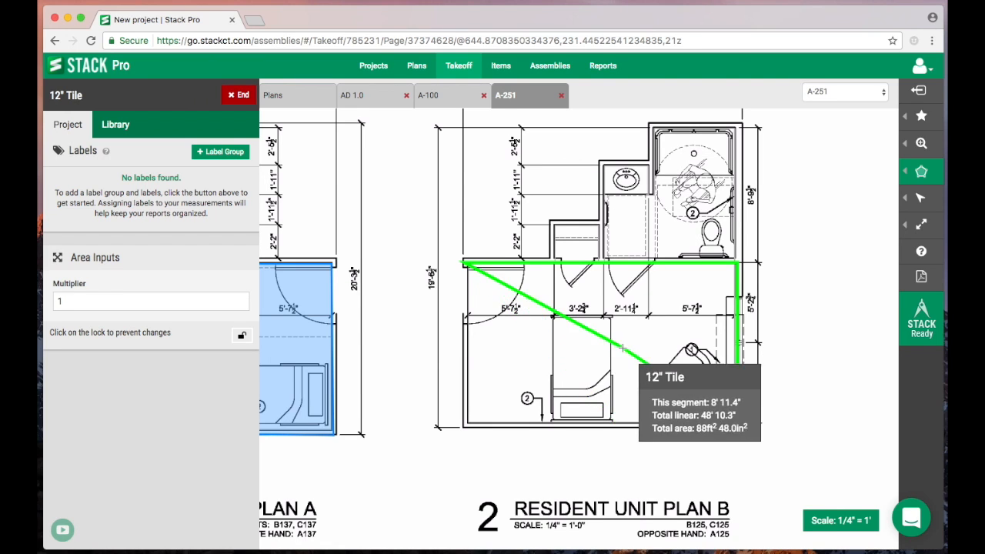
{"action": "double_click", "coordinate": [464, 422]}
Measure the main room of Resident Unit Plan E as a rectangular 12" Tile area, including its outer walls, and end the takeoff.
{"action": "left_click_drag", "start_coordinate": [414, 342], "coordinate": [598, 292]}
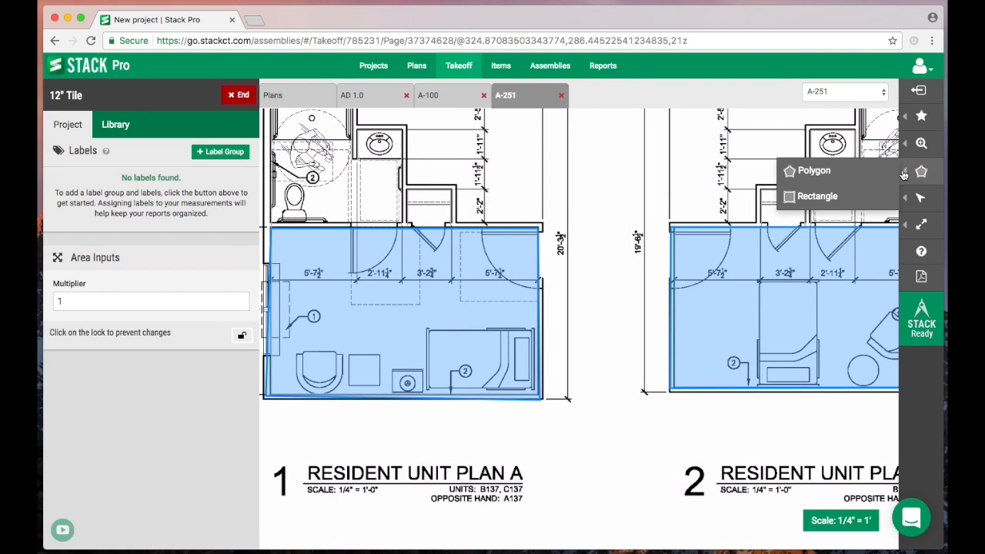
{"action": "scroll", "coordinate": [685, 239], "scroll_direction": "down", "scroll_amount": 10}
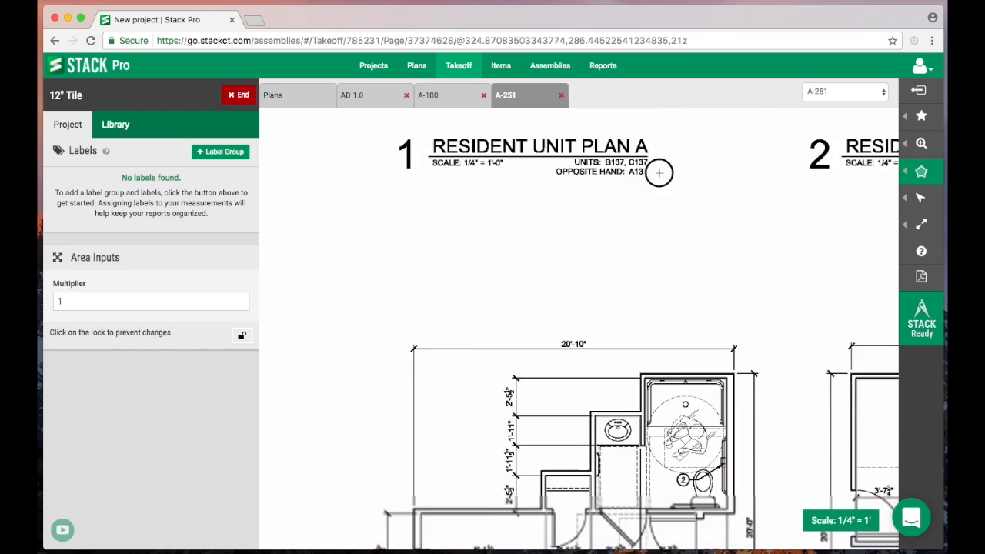
{"action": "scroll", "coordinate": [647, 226], "scroll_direction": "down", "scroll_amount": 5}
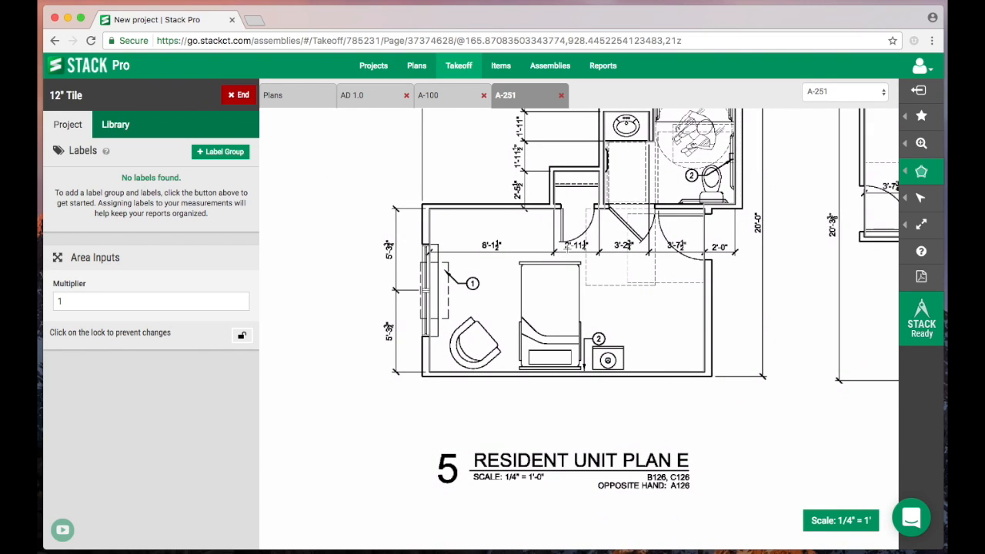
{"action": "mouse_move", "coordinate": [914, 176]}
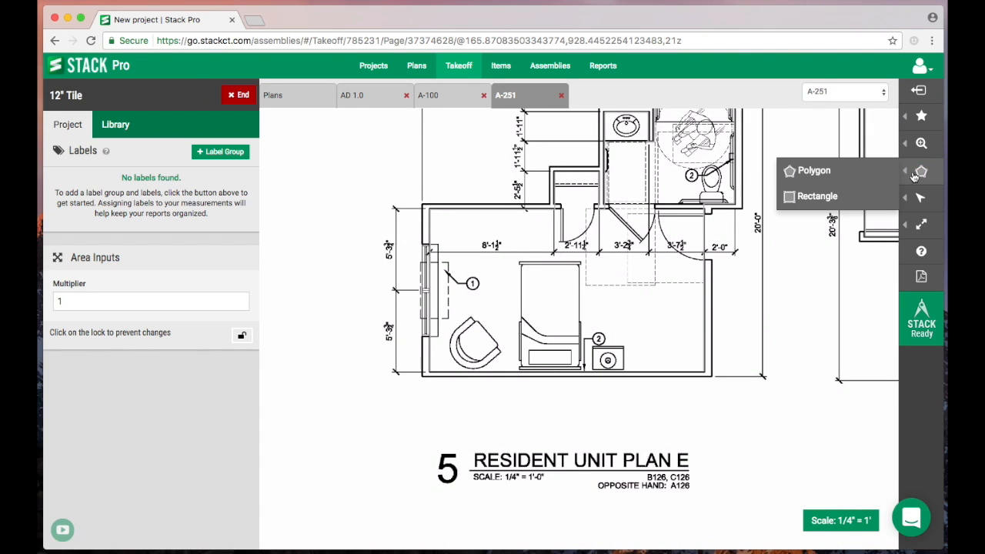
{"action": "left_click", "coordinate": [843, 198]}
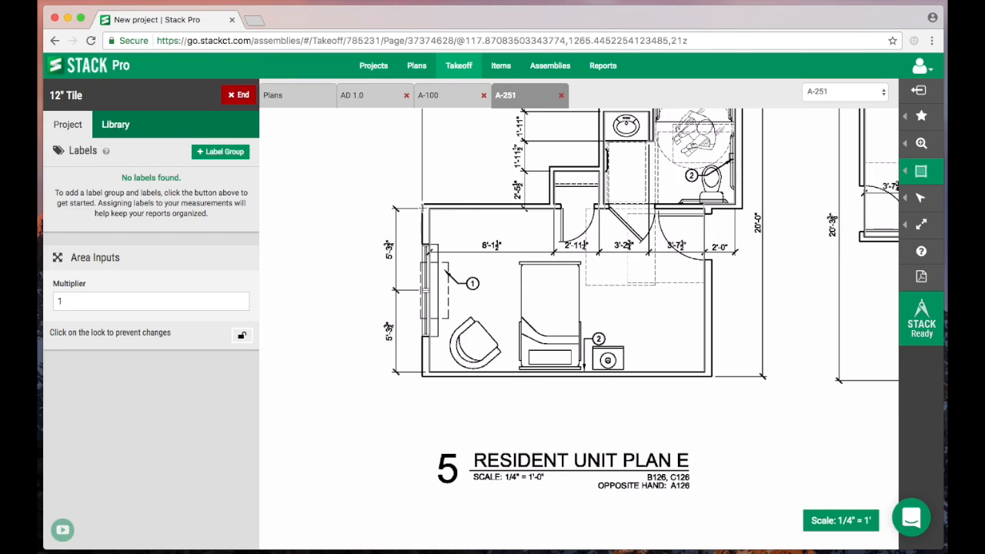
{"action": "left_click_drag", "start_coordinate": [423, 205], "coordinate": [712, 376]}
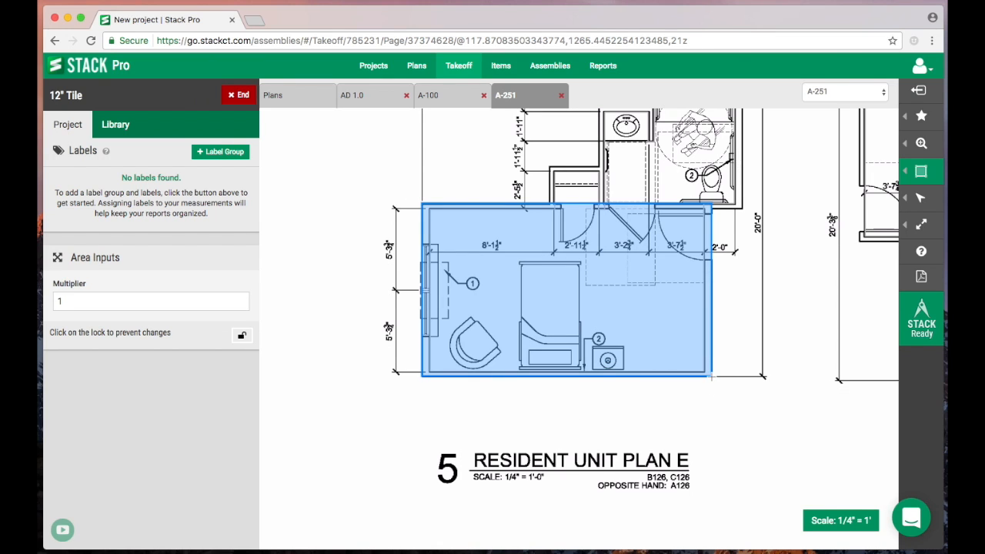
{"action": "left_click_drag", "start_coordinate": [773, 215], "coordinate": [729, 429]}
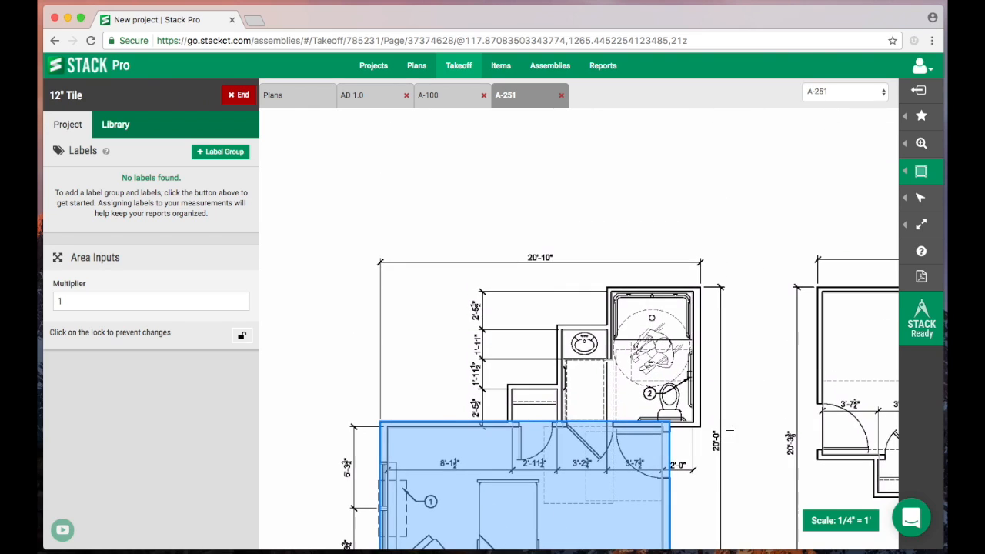
{"action": "scroll", "coordinate": [631, 348], "scroll_direction": "down", "scroll_amount": 5}
{"action": "left_click_drag", "start_coordinate": [574, 336], "coordinate": [549, 327]}
{"action": "scroll", "coordinate": [549, 327], "scroll_direction": "up", "scroll_amount": 3}
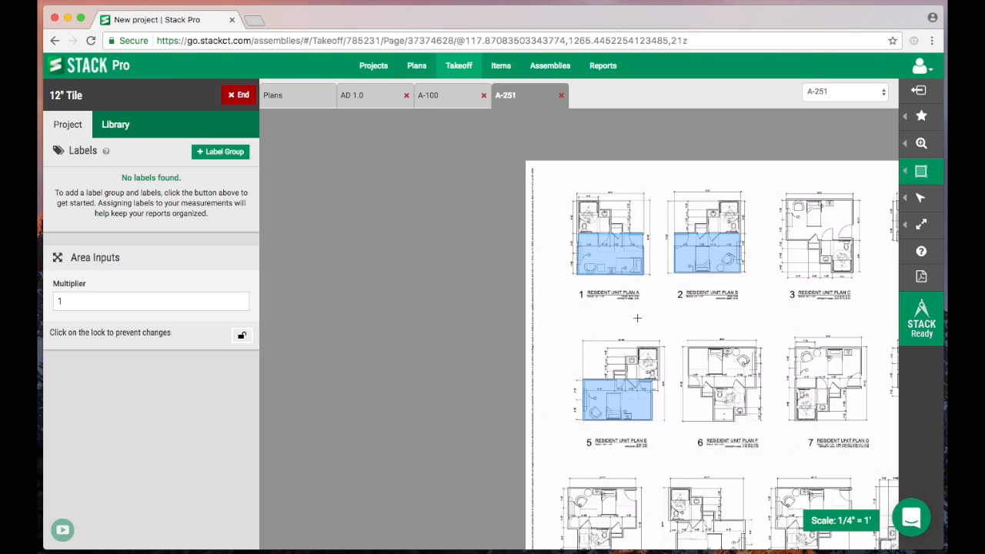
{"action": "left_click", "coordinate": [238, 95]}
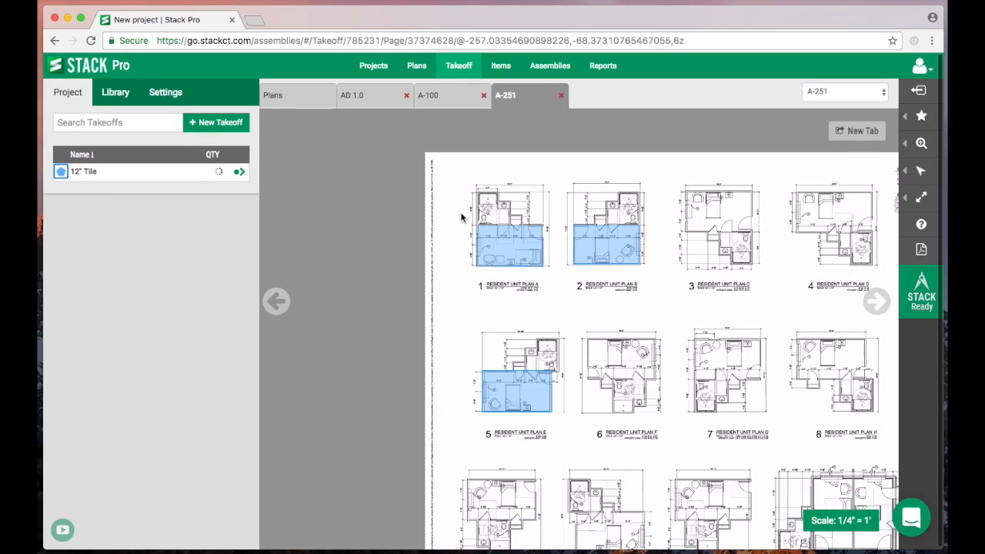
Review the Takeoff Quantity, Takeoff Summary and Geometry By Takeoff reports, and view the first listed 12" Tile area on its plan.
{"action": "mouse_move", "coordinate": [493, 245]}
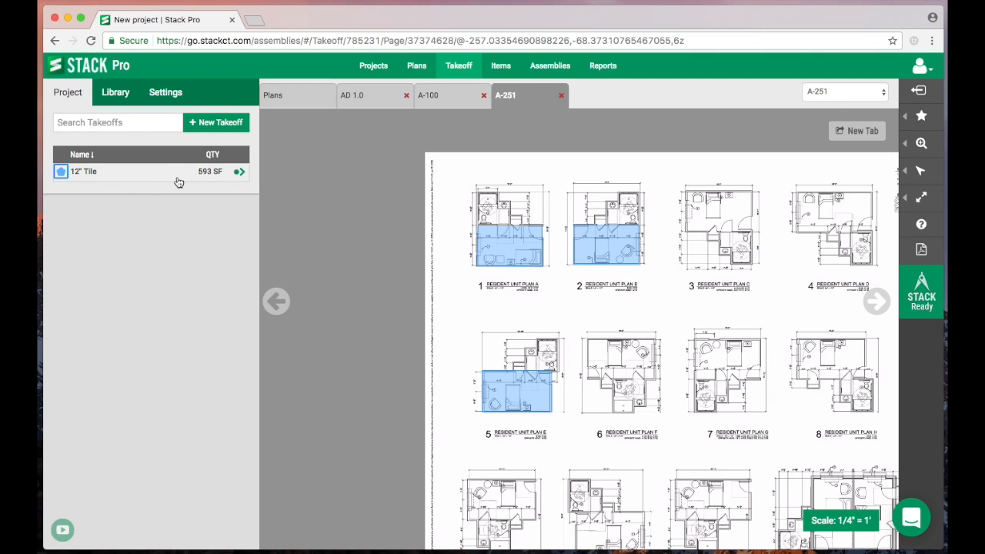
{"action": "left_click", "coordinate": [602, 65]}
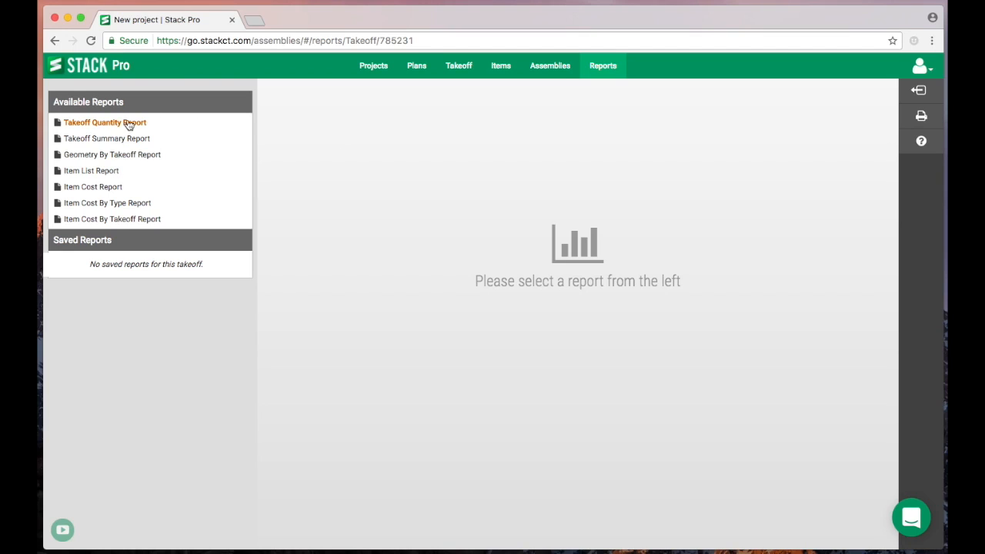
{"action": "left_click", "coordinate": [127, 124]}
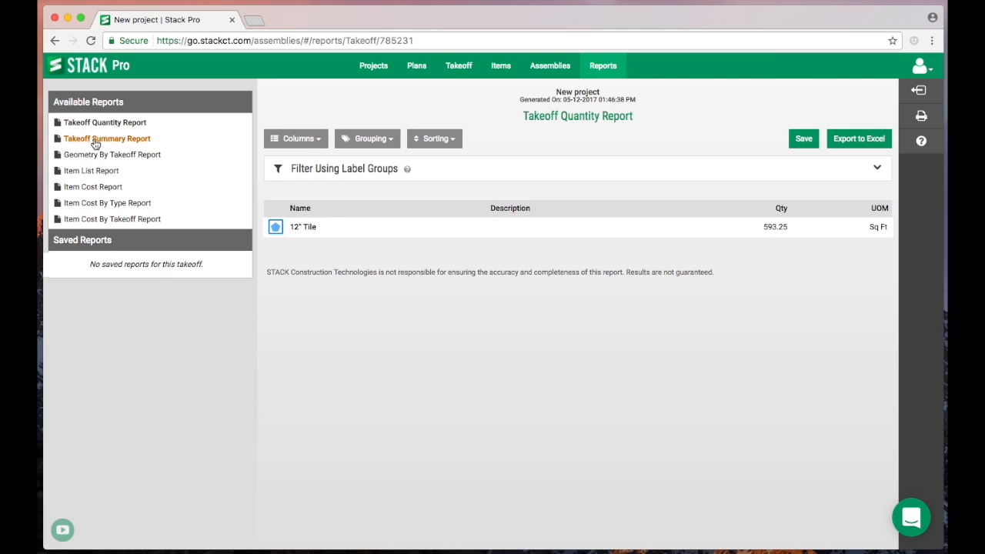
{"action": "left_click", "coordinate": [95, 143]}
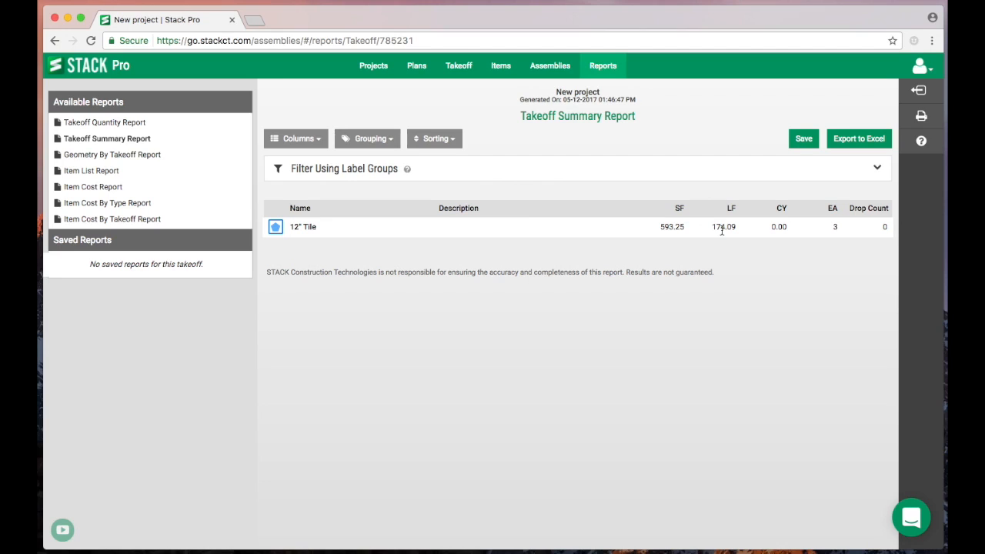
{"action": "left_click", "coordinate": [98, 158]}
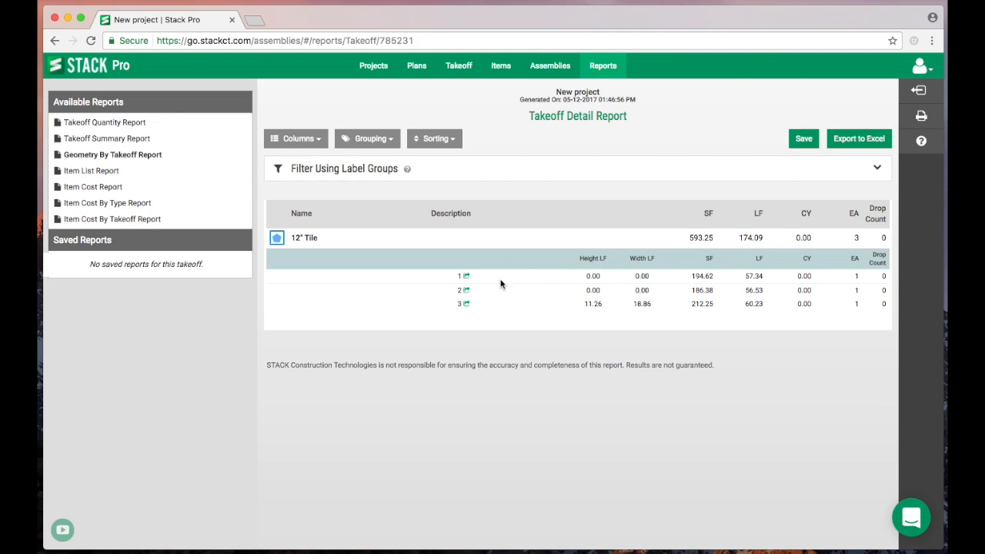
{"action": "left_click", "coordinate": [466, 277]}
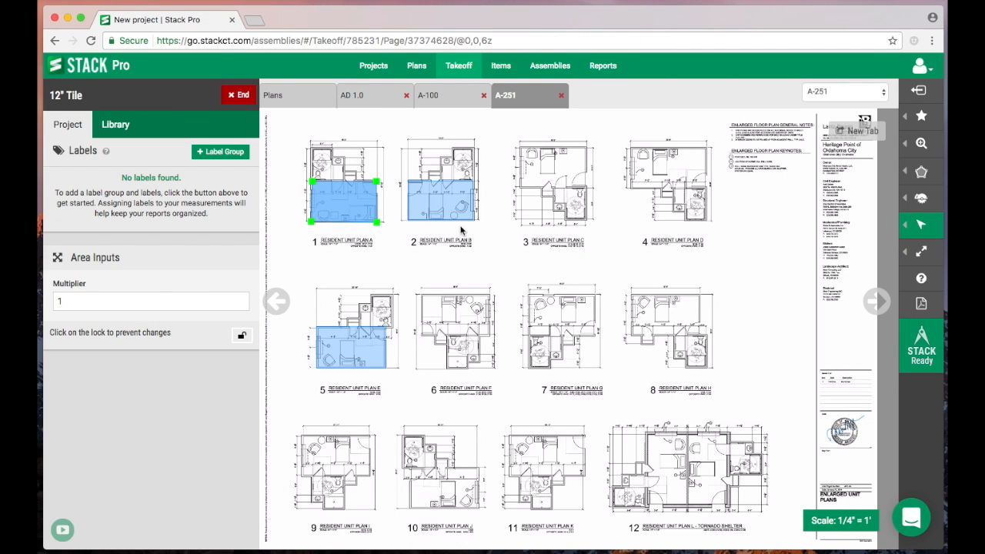
{"action": "left_click", "coordinate": [241, 95]}
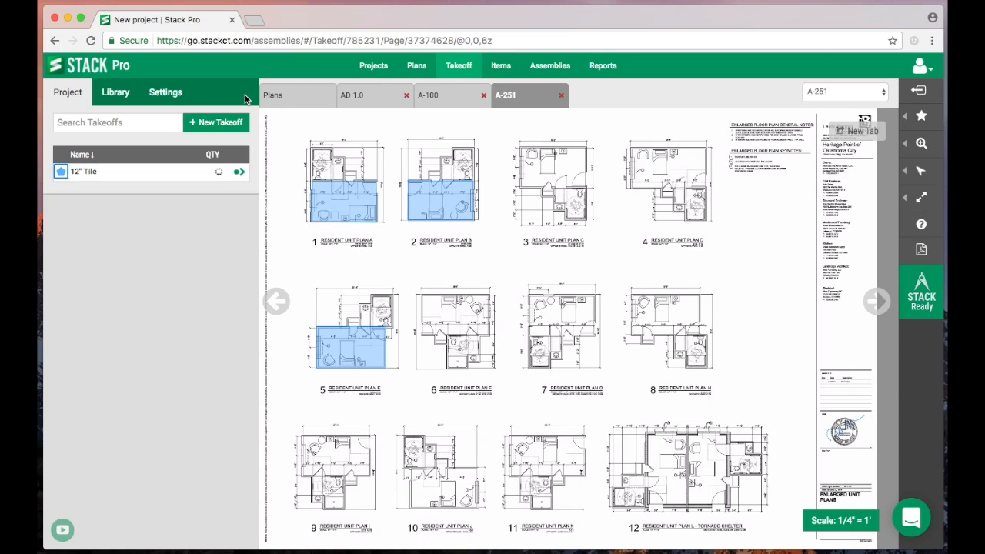
Create a new takeoff named Electric Wire with the measurement type Linear.
{"action": "left_click", "coordinate": [214, 123]}
{"action": "left_click", "coordinate": [124, 149]}
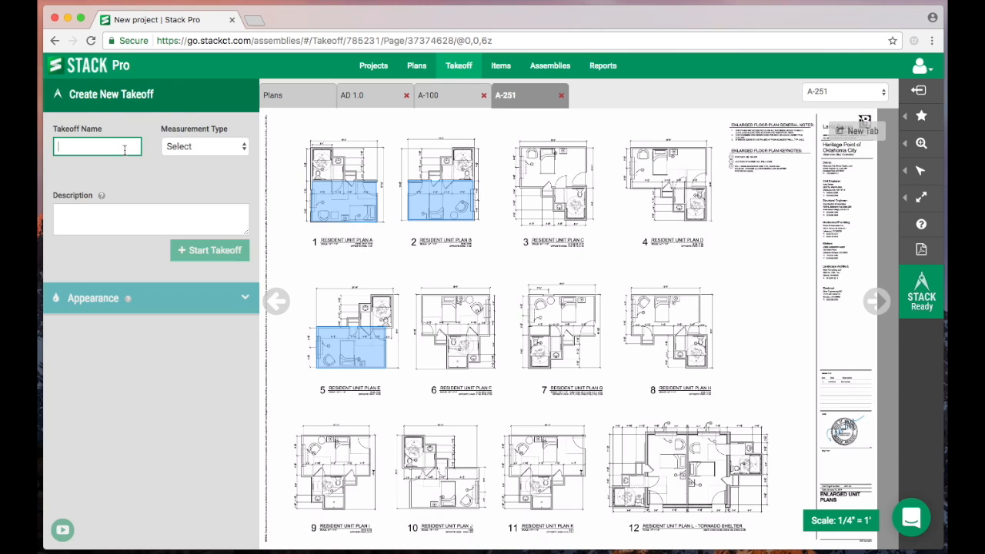
{"action": "type", "text": "Electric Wire"}
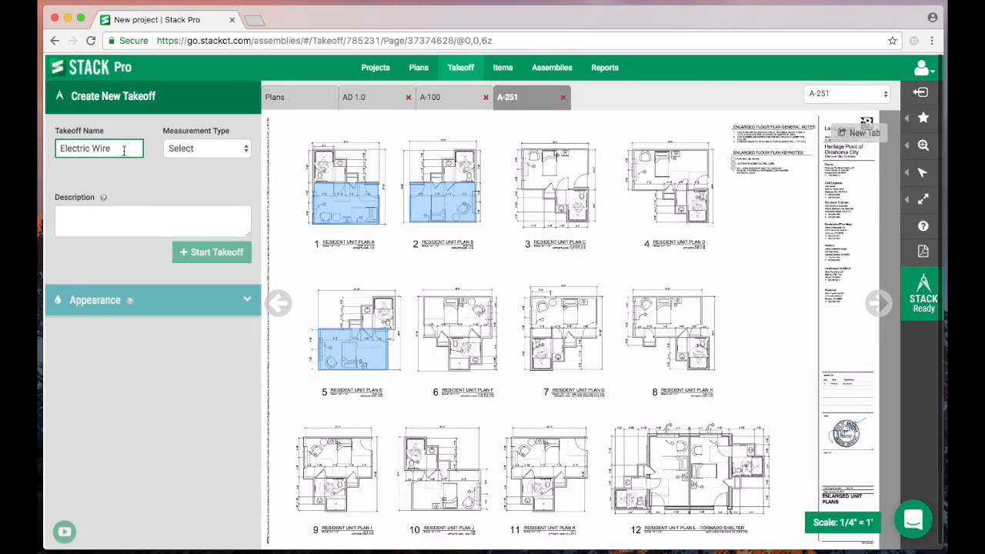
{"action": "left_click", "coordinate": [204, 146]}
{"action": "left_click", "coordinate": [205, 171]}
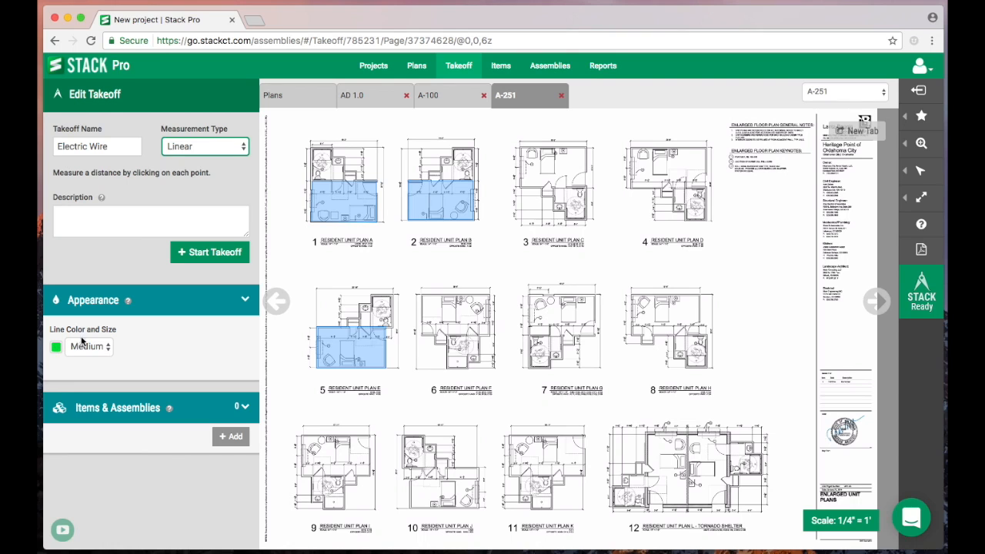
Start the Electric Wire takeoff and trace a run about 26' 10" long along the upper and right walls of Resident Unit Plan C.
{"action": "scroll", "coordinate": [559, 221], "scroll_direction": "up", "scroll_amount": 3}
{"action": "scroll", "coordinate": [558, 221], "scroll_direction": "up", "scroll_amount": 2}
{"action": "left_click_drag", "start_coordinate": [504, 160], "coordinate": [495, 338]}
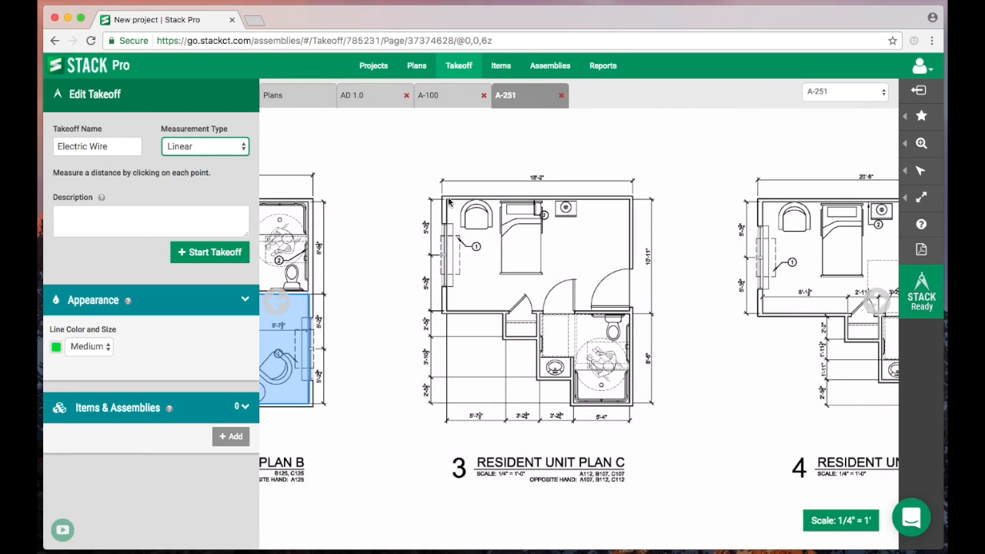
{"action": "left_click", "coordinate": [209, 252]}
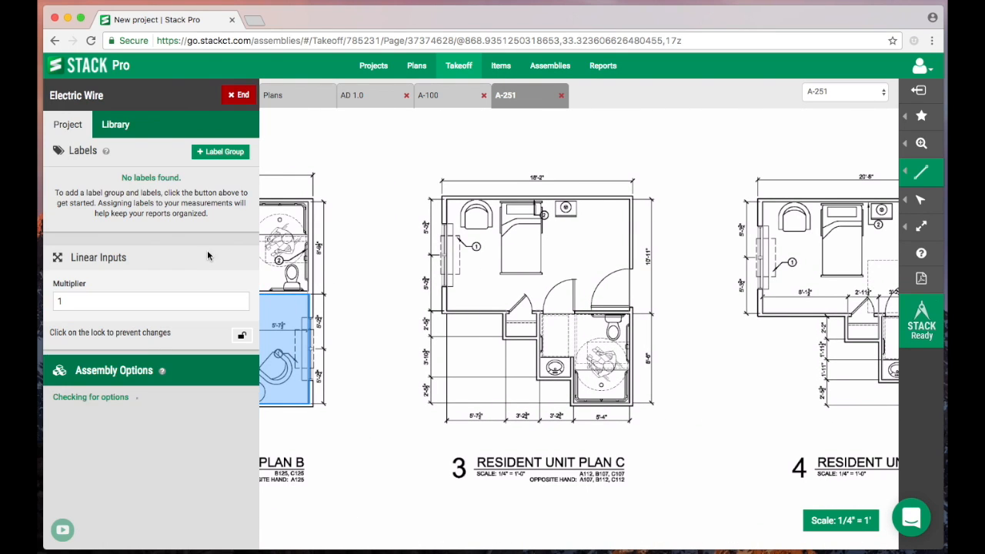
{"action": "left_click", "coordinate": [443, 198]}
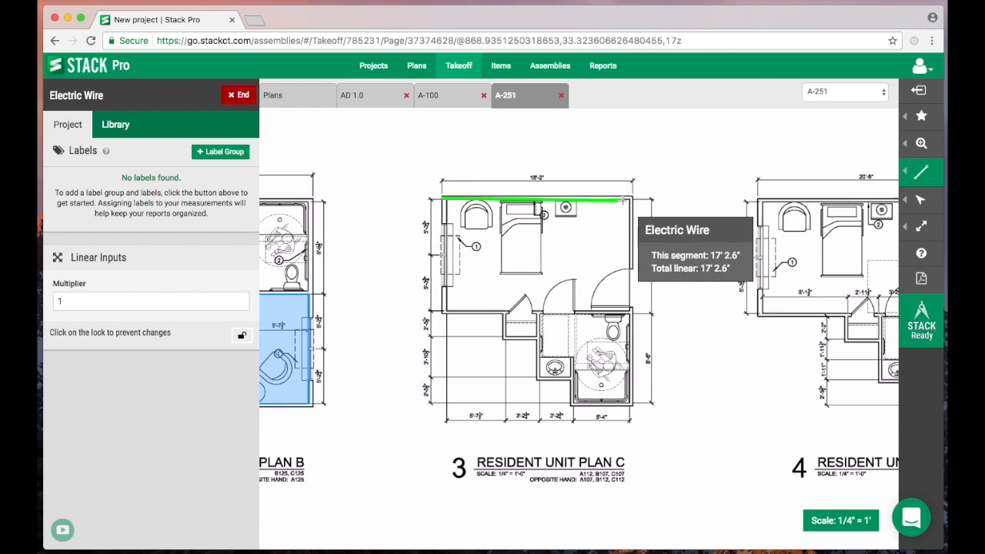
{"action": "left_click", "coordinate": [632, 198]}
{"action": "double_click", "coordinate": [631, 283]}
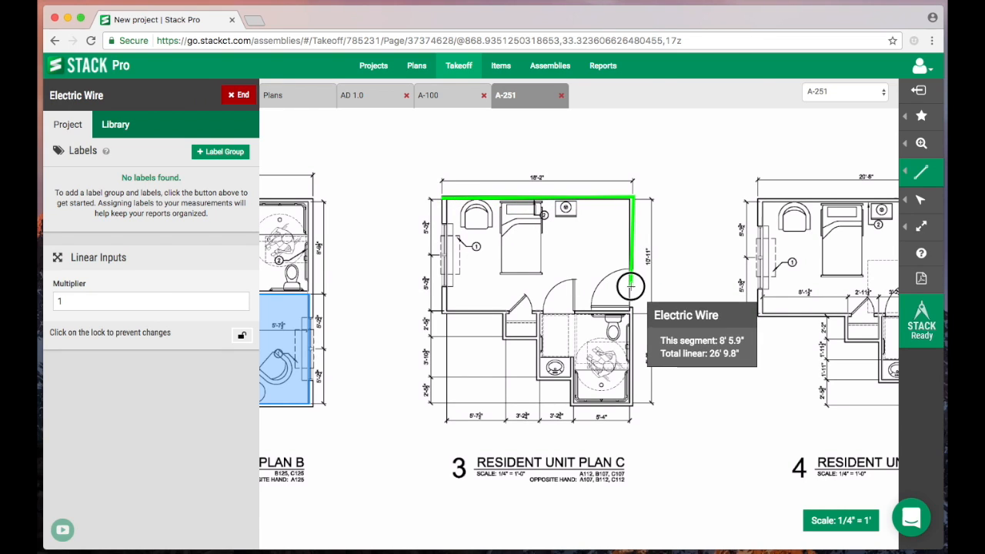
Trace a wire run about 25' 8" long along Resident Unit Plan D's left wall, lower wall and closet, and end the takeoff.
{"action": "left_click_drag", "start_coordinate": [387, 279], "coordinate": [488, 271]}
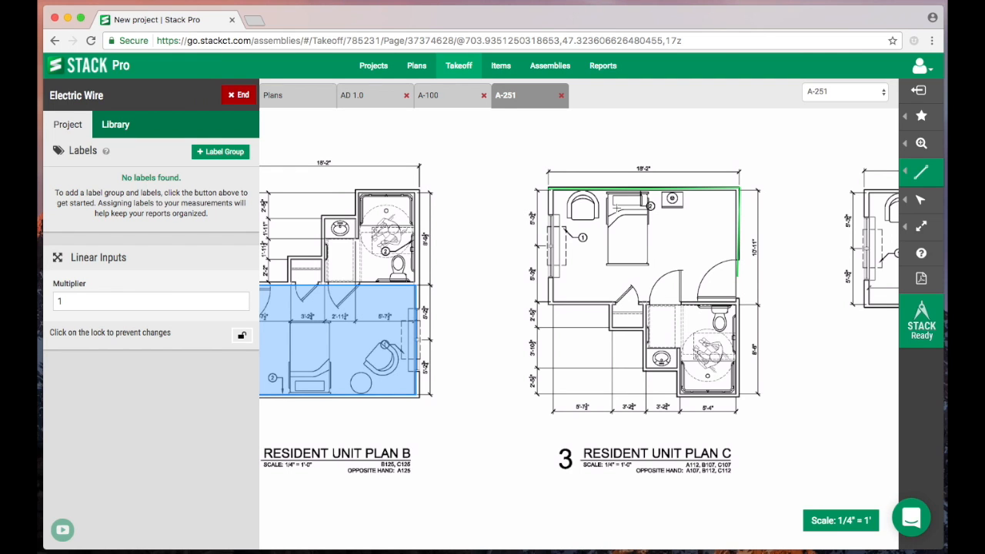
{"action": "scroll", "coordinate": [604, 203], "scroll_direction": "up", "scroll_amount": 3}
{"action": "scroll", "coordinate": [598, 243], "scroll_direction": "down", "scroll_amount": 3}
{"action": "left_click_drag", "start_coordinate": [599, 243], "coordinate": [521, 137]}
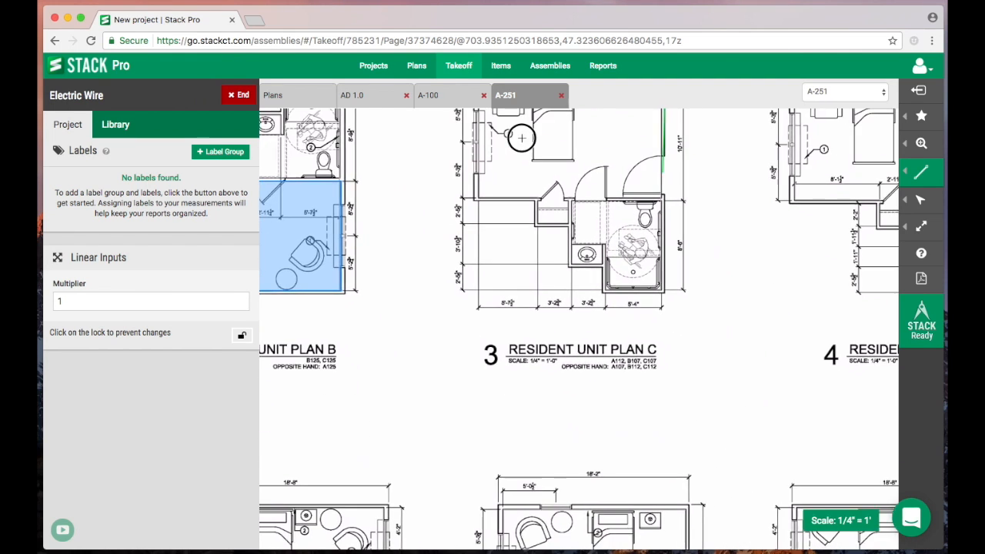
{"action": "left_click_drag", "start_coordinate": [813, 213], "coordinate": [639, 349]}
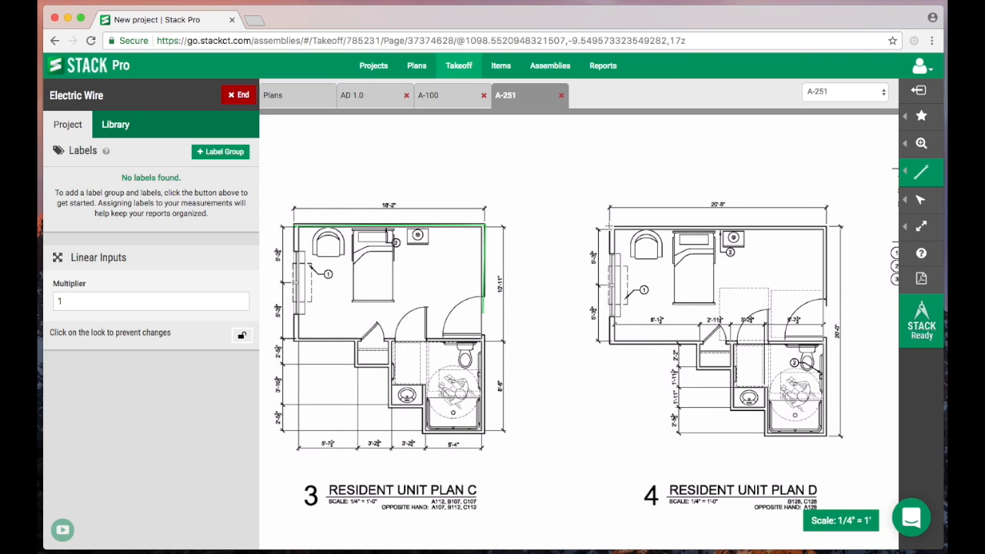
{"action": "left_click", "coordinate": [610, 226]}
{"action": "left_click", "coordinate": [610, 343]}
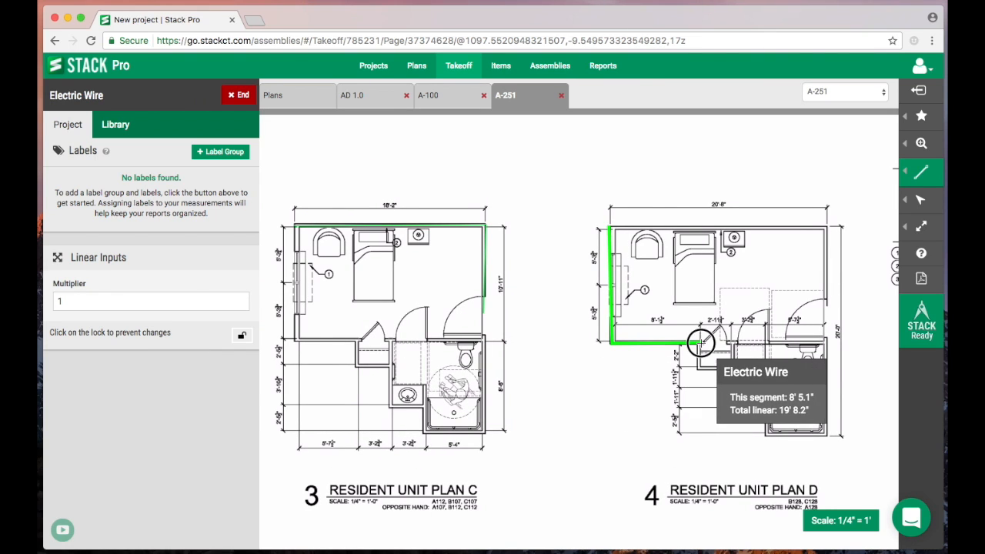
{"action": "left_click", "coordinate": [699, 343]}
{"action": "left_click", "coordinate": [699, 369]}
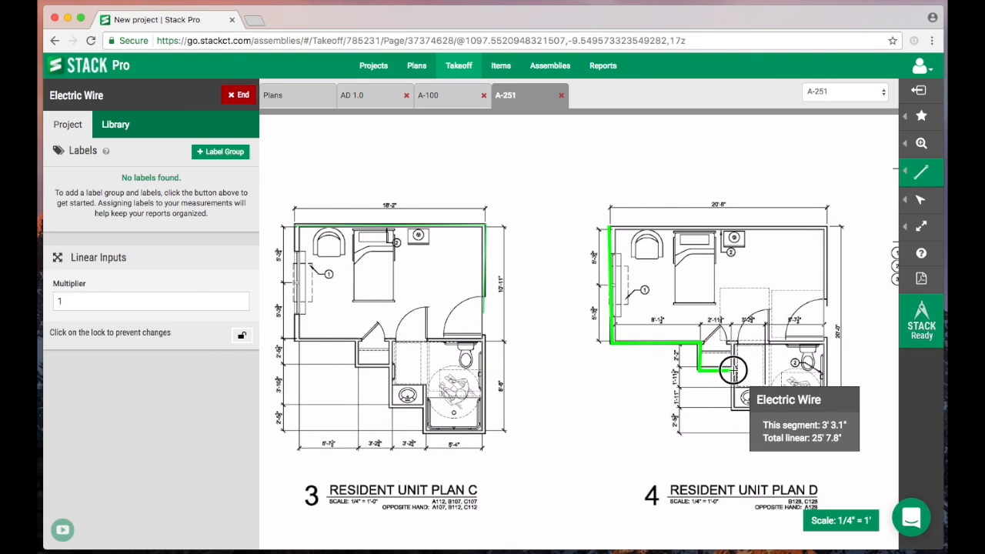
{"action": "double_click", "coordinate": [733, 370]}
{"action": "left_click", "coordinate": [236, 95]}
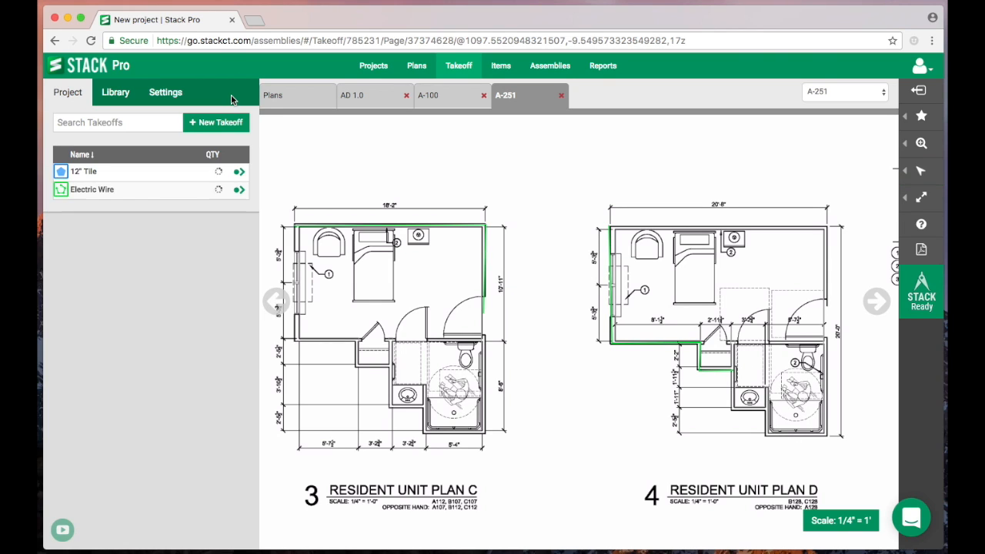
Create a Count takeoff named Duplex Outlet, keep the Checkmark - Medium count symbol, and start the takeoff.
{"action": "left_click", "coordinate": [215, 123]}
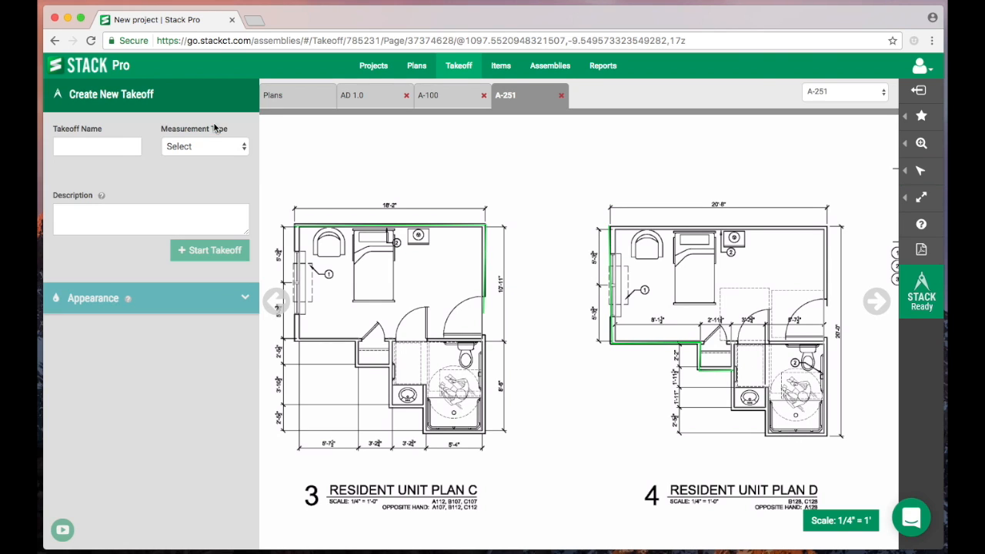
{"action": "left_click", "coordinate": [133, 147]}
{"action": "type", "text": "Duplex Outlet"}
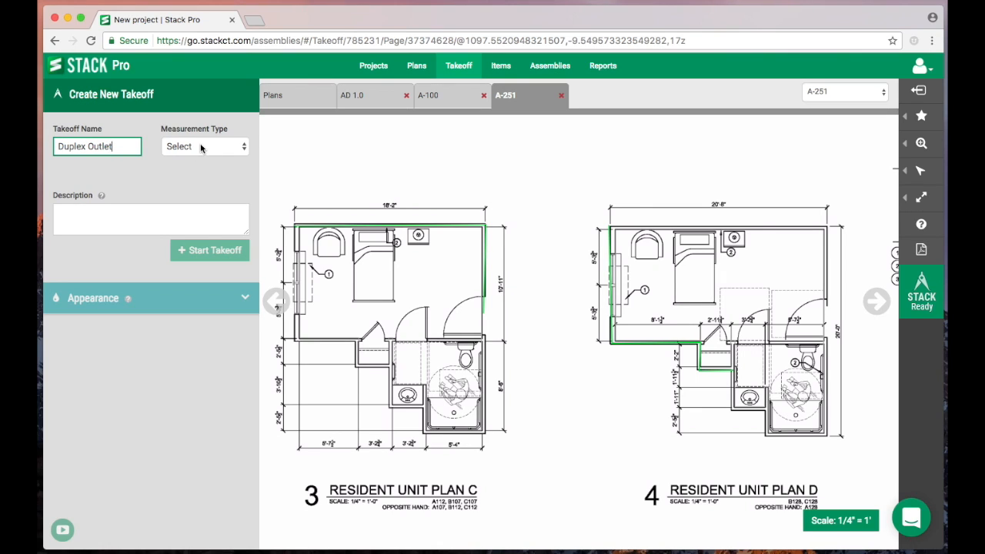
{"action": "left_click", "coordinate": [202, 148]}
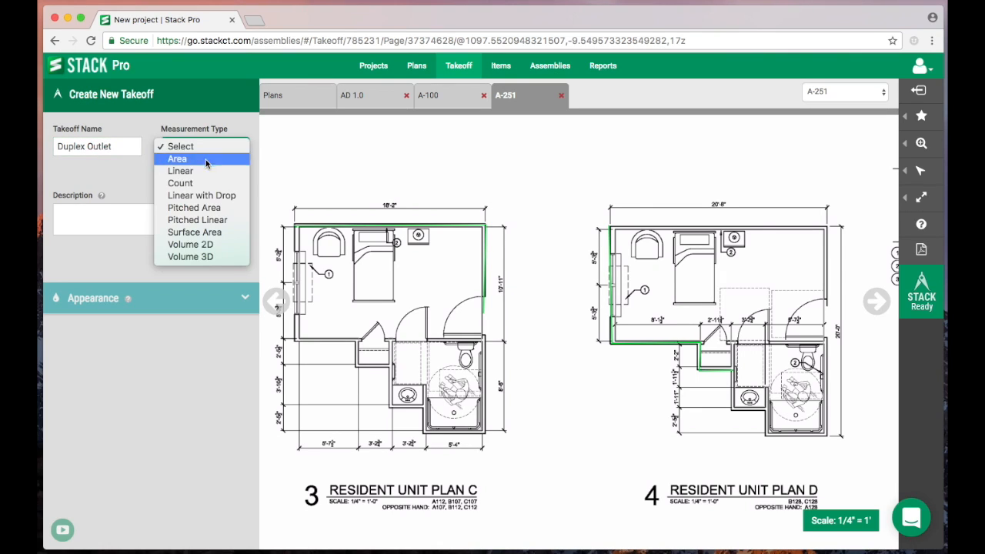
{"action": "left_click", "coordinate": [202, 183]}
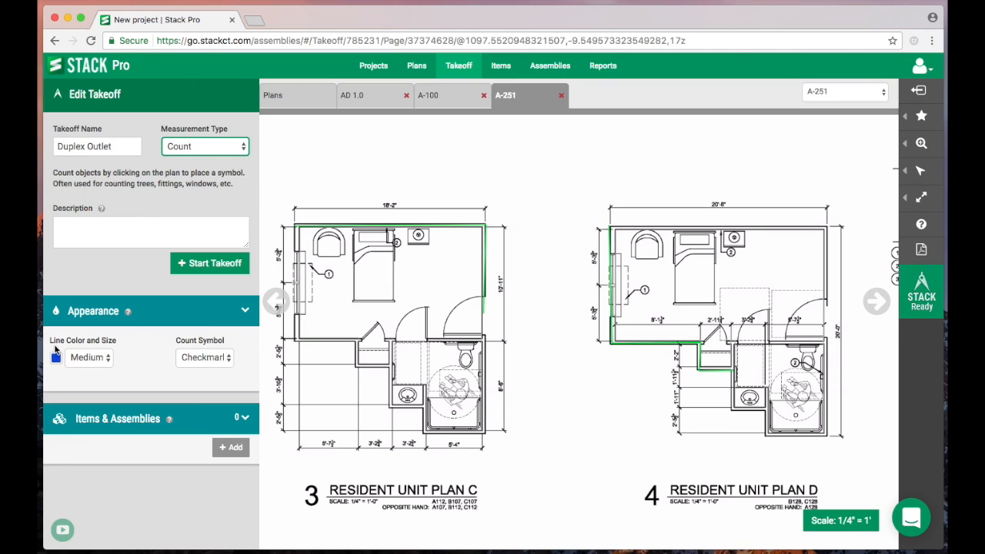
{"action": "left_click", "coordinate": [220, 361]}
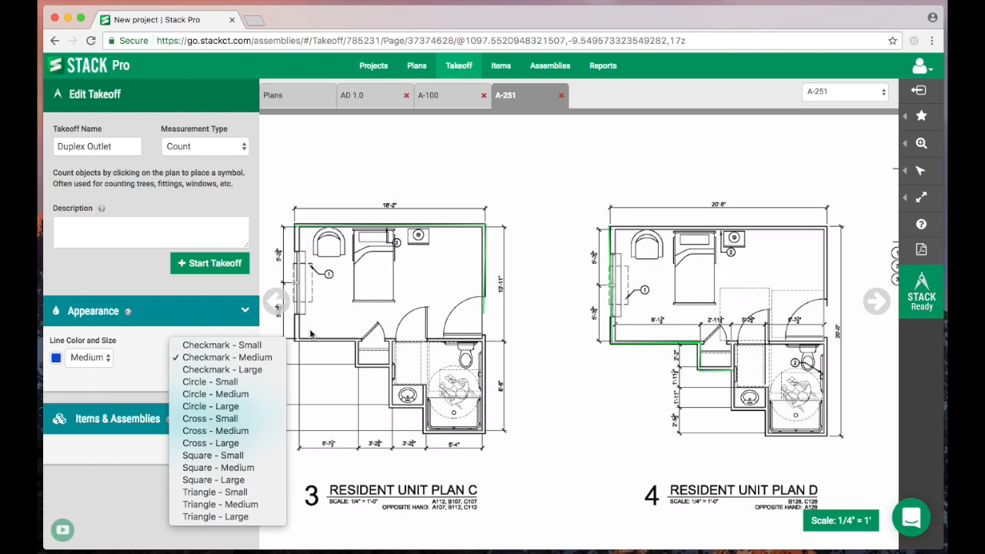
{"action": "left_click", "coordinate": [216, 267]}
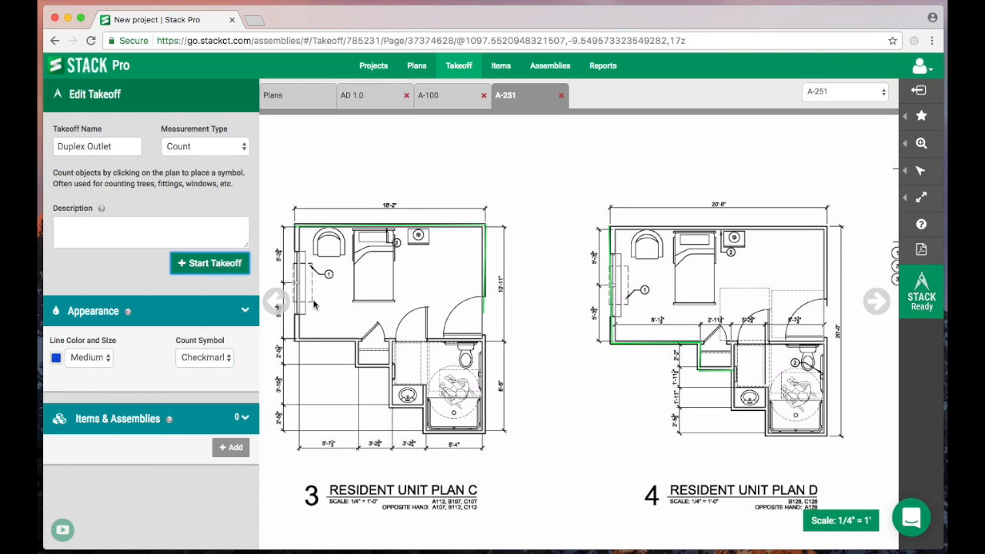
Place four Duplex Outlet count marks in Resident Unit Plan C and two in Plan D, and end the takeoff.
{"action": "left_click", "coordinate": [313, 295]}
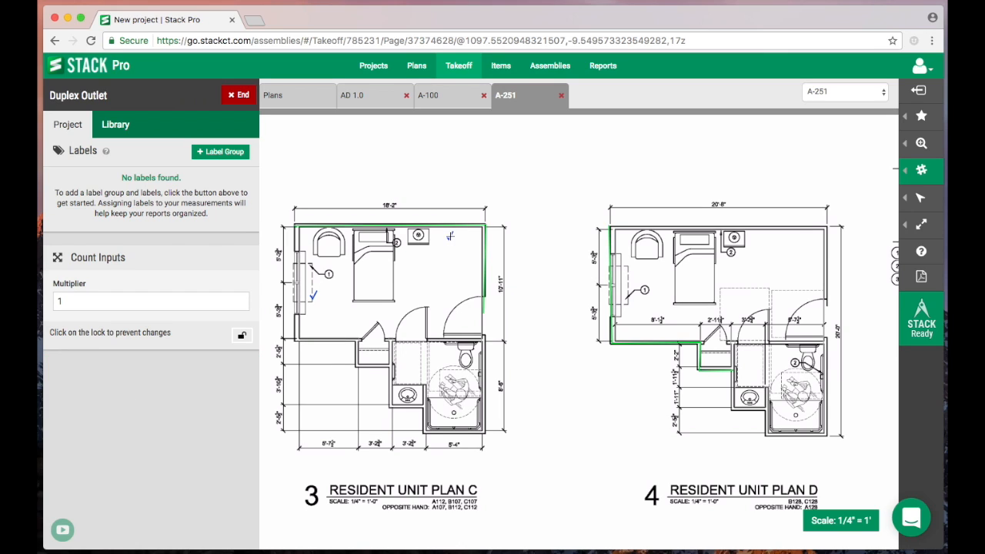
{"action": "left_click", "coordinate": [468, 419]}
{"action": "left_click", "coordinate": [625, 331]}
{"action": "left_click", "coordinate": [630, 239]}
{"action": "left_click", "coordinate": [231, 97]}
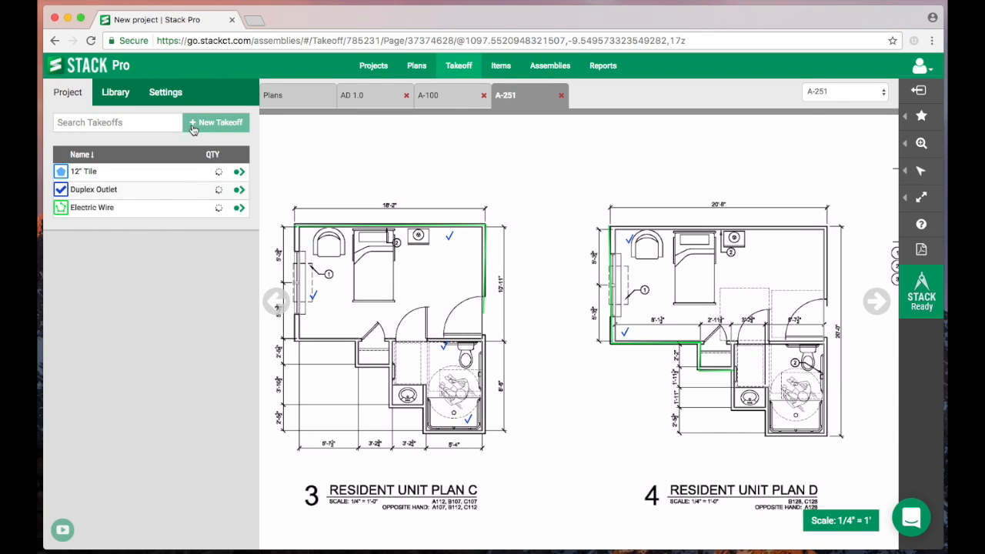
Begin creating a new takeoff and open plan A-100 at Building "A".
{"action": "left_click", "coordinate": [206, 123]}
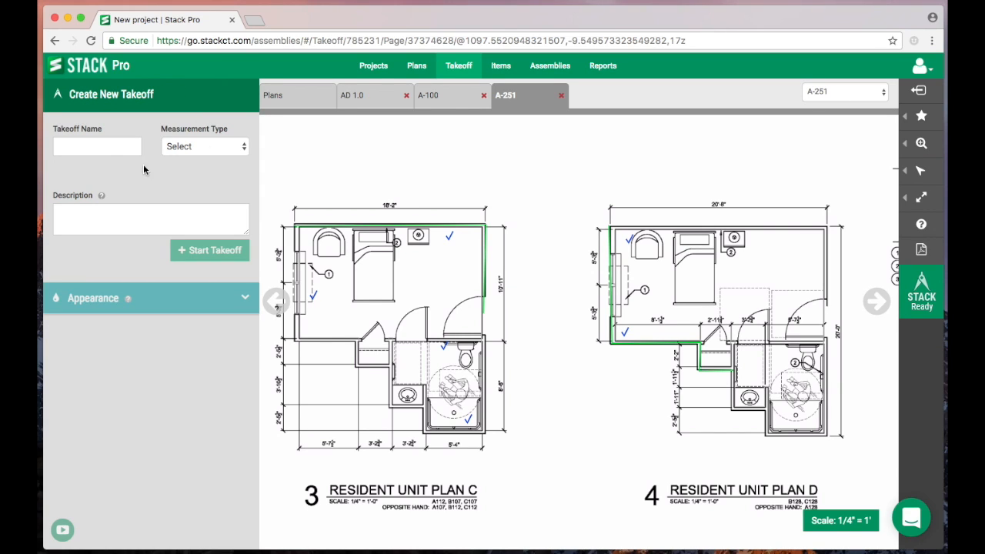
{"action": "left_click", "coordinate": [113, 148]}
{"action": "left_click", "coordinate": [287, 100]}
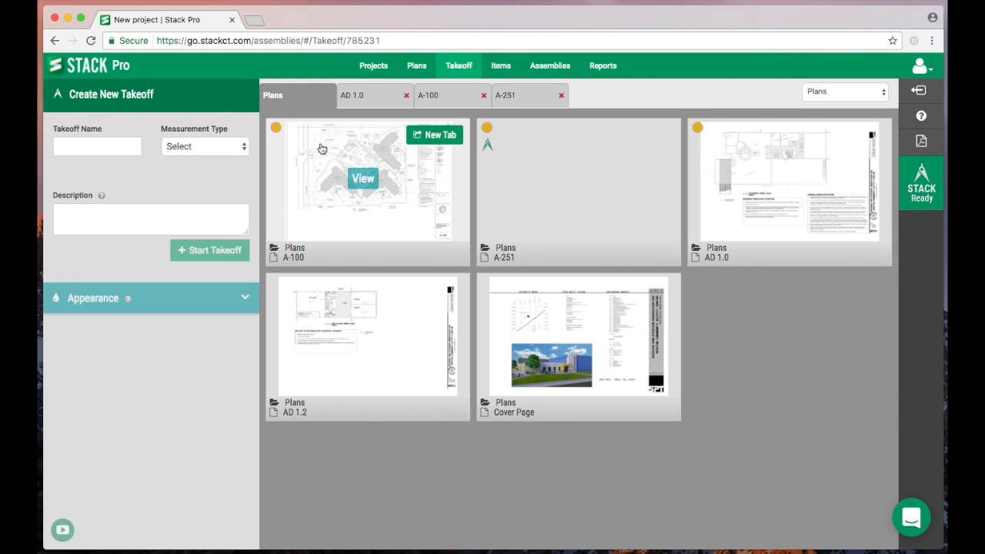
{"action": "left_click", "coordinate": [353, 170]}
{"action": "scroll", "coordinate": [453, 282], "scroll_direction": "up", "scroll_amount": 5}
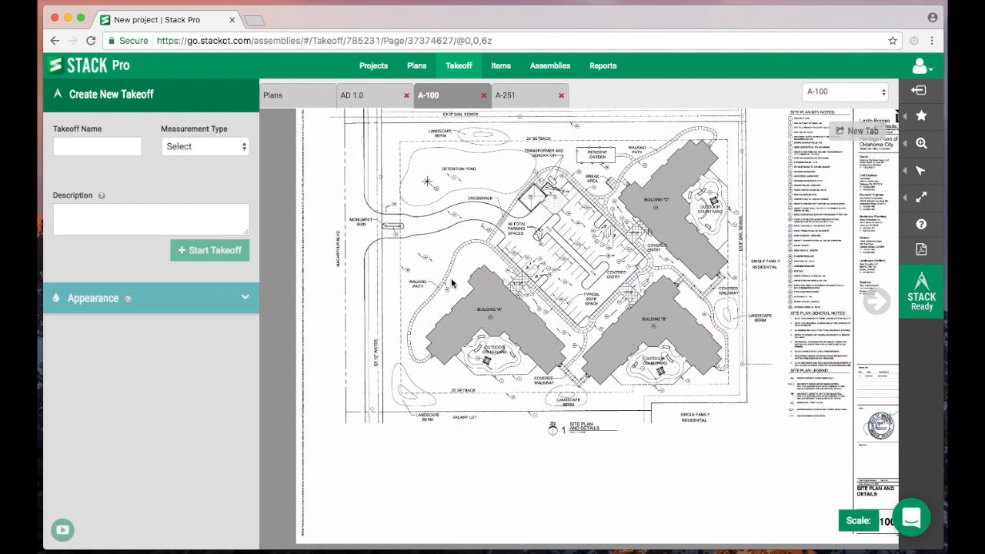
{"action": "left_click_drag", "start_coordinate": [453, 282], "coordinate": [423, 203]}
Name the new takeoff Shingles, give it the Pitched Area measurement type, and start it.
{"action": "left_click", "coordinate": [134, 146]}
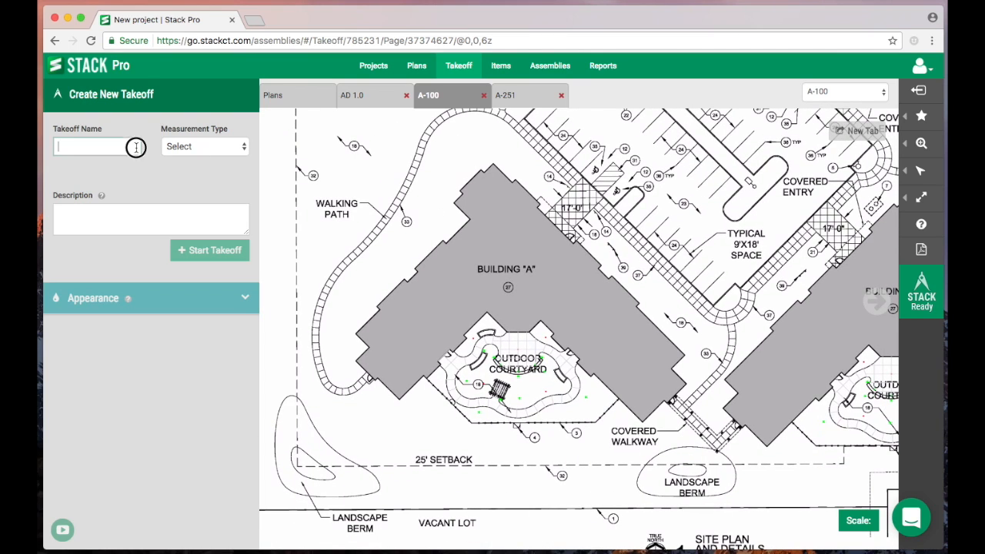
{"action": "type", "text": "Shignles"}
{"action": "key", "text": "BackSpace"}
{"action": "key", "text": "BackSpace"}
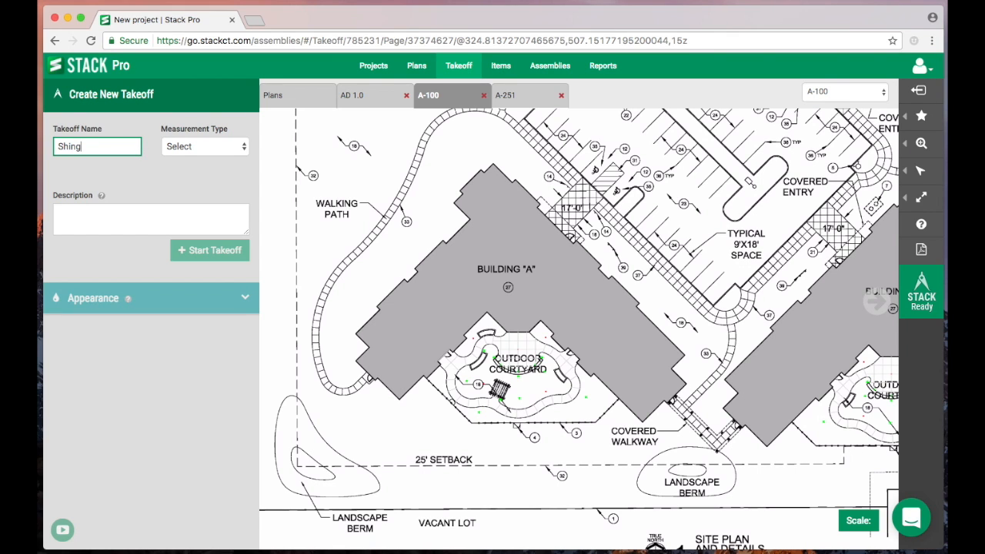
{"action": "left_click", "coordinate": [195, 148]}
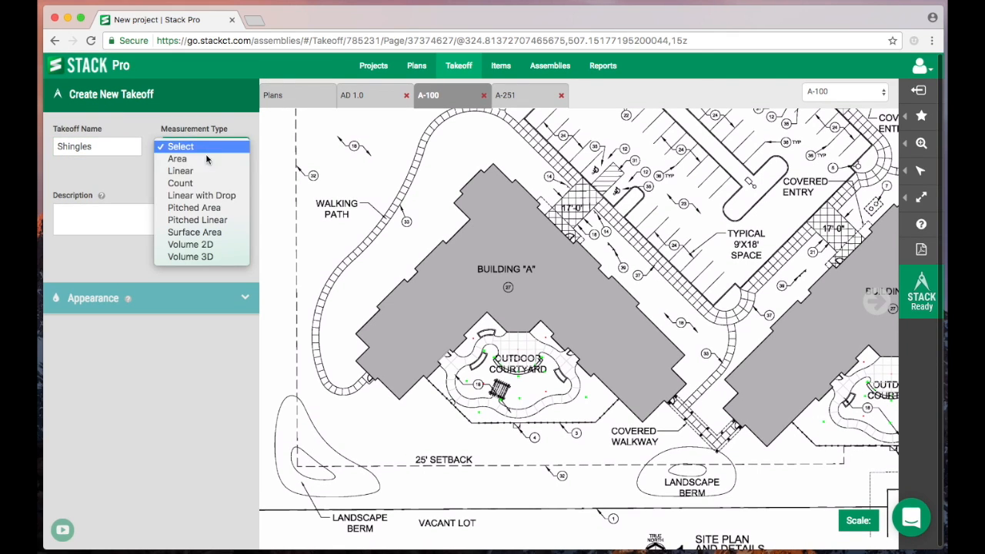
{"action": "left_click", "coordinate": [218, 212]}
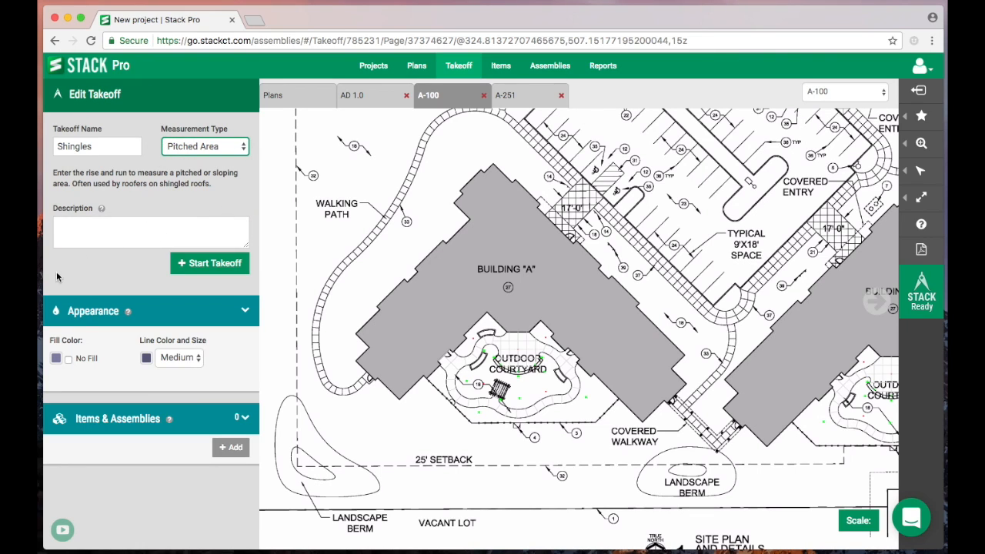
{"action": "left_click", "coordinate": [207, 265]}
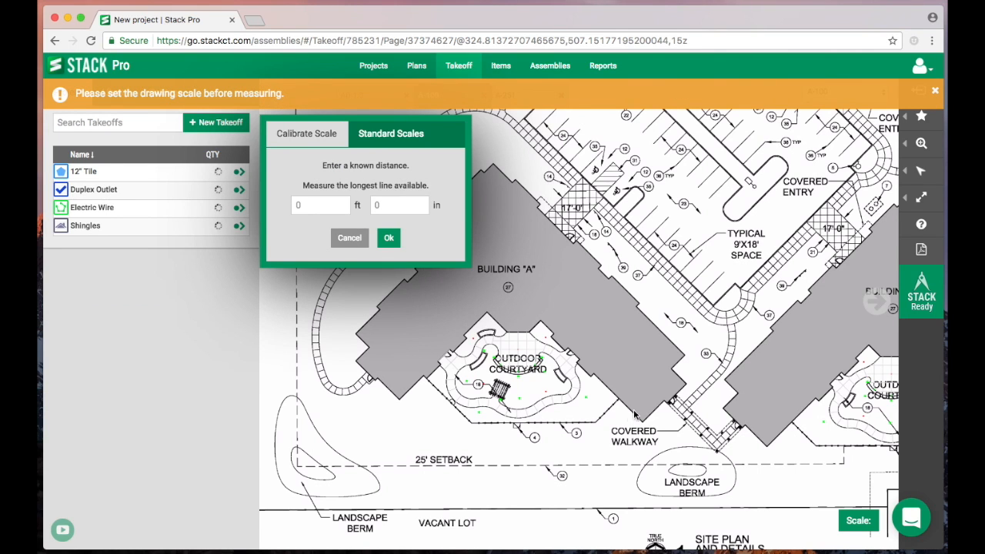
Find the scale noted under the Site Plan and Details title and add the standard civil scale 1" = 20'.
{"action": "left_click_drag", "start_coordinate": [642, 406], "coordinate": [527, 321]}
{"action": "scroll", "coordinate": [589, 396], "scroll_direction": "up", "scroll_amount": 10}
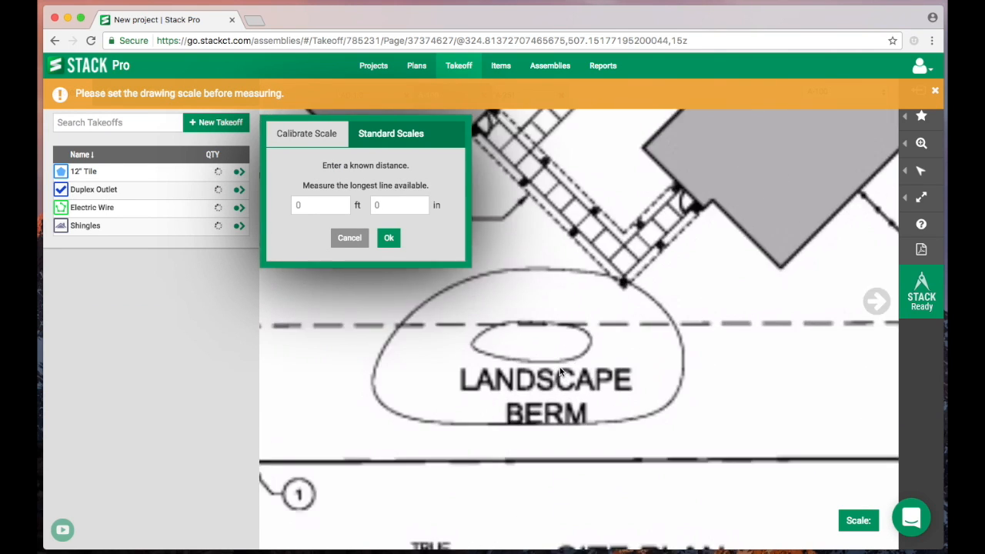
{"action": "left_click_drag", "start_coordinate": [591, 393], "coordinate": [583, 223]}
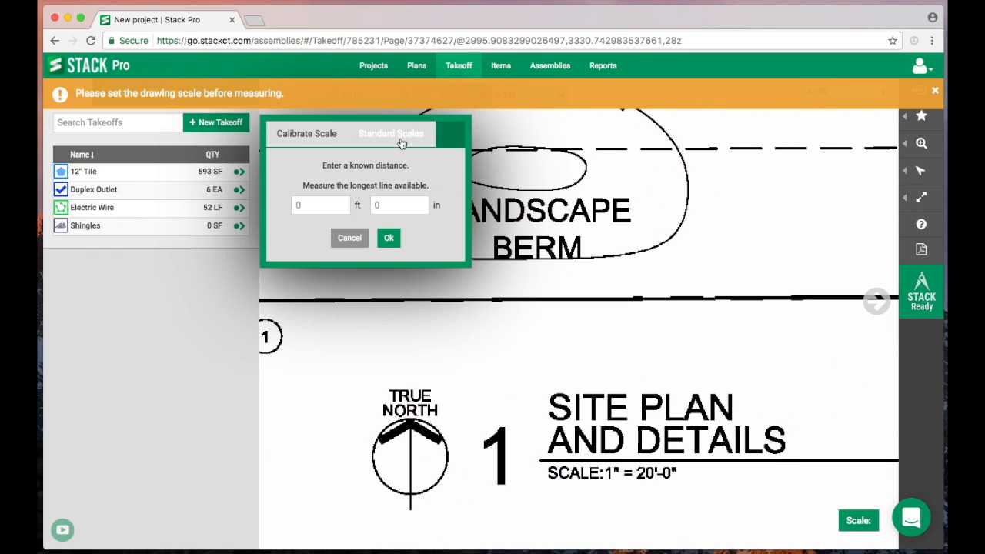
{"action": "left_click", "coordinate": [400, 143]}
{"action": "left_click", "coordinate": [387, 167]}
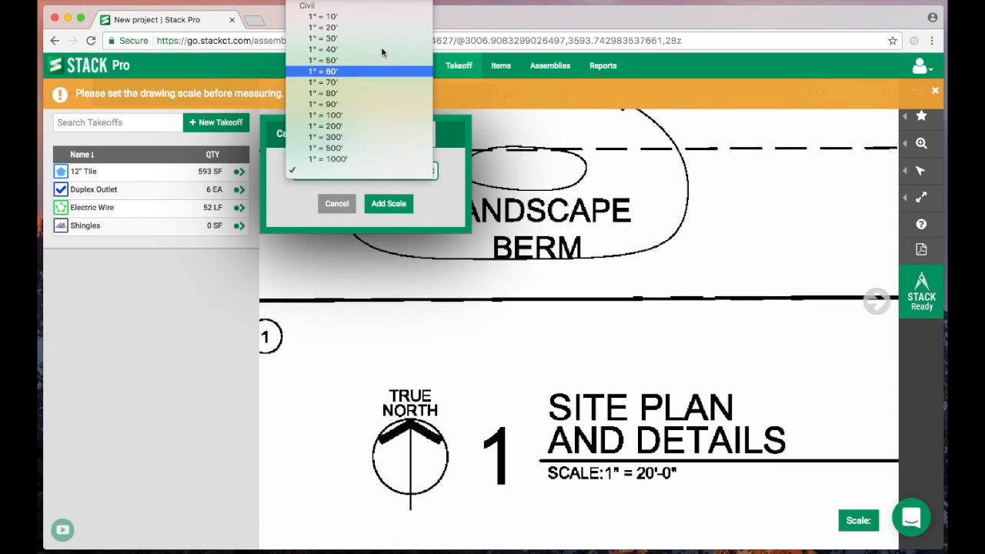
{"action": "left_click", "coordinate": [356, 27]}
{"action": "key", "text": "Return"}
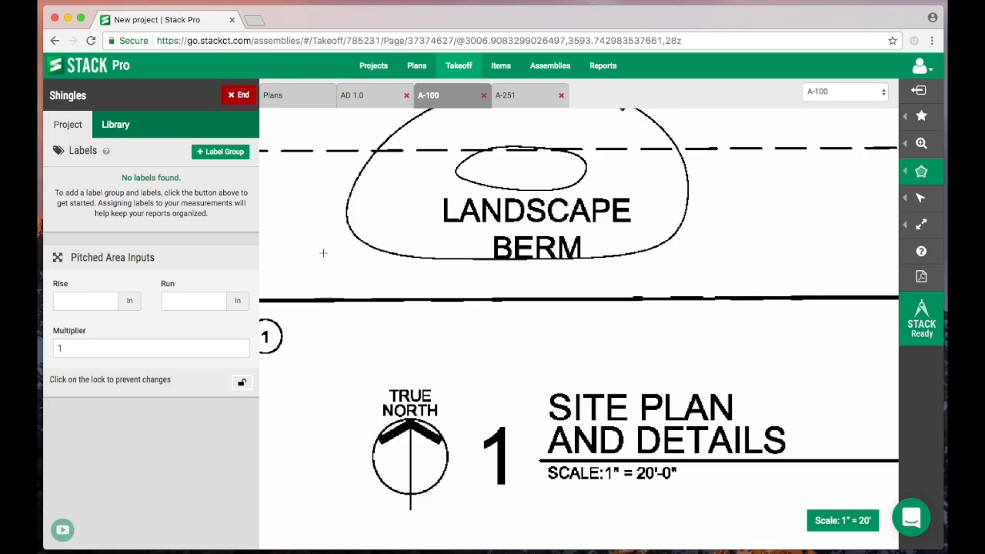
Set the pitched area inputs to a rise of 5 in and a run of 12 in.
{"action": "left_click_drag", "start_coordinate": [376, 278], "coordinate": [462, 360]}
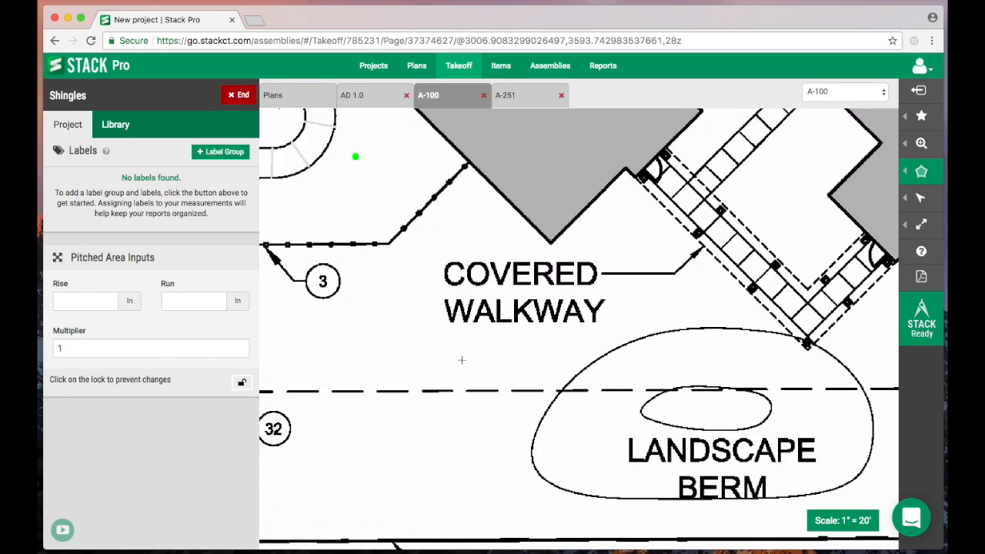
{"action": "scroll", "coordinate": [460, 355], "scroll_direction": "down", "scroll_amount": 2}
{"action": "left_click_drag", "start_coordinate": [406, 306], "coordinate": [459, 329]}
{"action": "scroll", "coordinate": [476, 368], "scroll_direction": "down", "scroll_amount": 5}
{"action": "left_click", "coordinate": [92, 302]}
{"action": "type", "text": "5"}
{"action": "key", "text": "Tab"}
{"action": "type", "text": "12"}
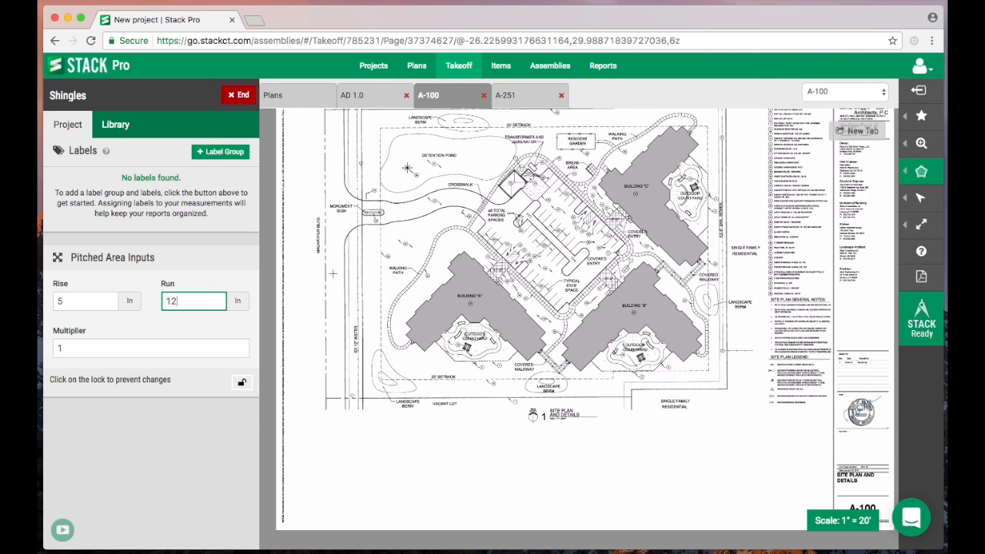
Trace the roof outline of Building "A" corner by corner as a closed Shingles area with a flat perimeter of about 590' 9".
{"action": "scroll", "coordinate": [330, 272], "scroll_direction": "up", "scroll_amount": 3}
{"action": "left_click", "coordinate": [461, 361]}
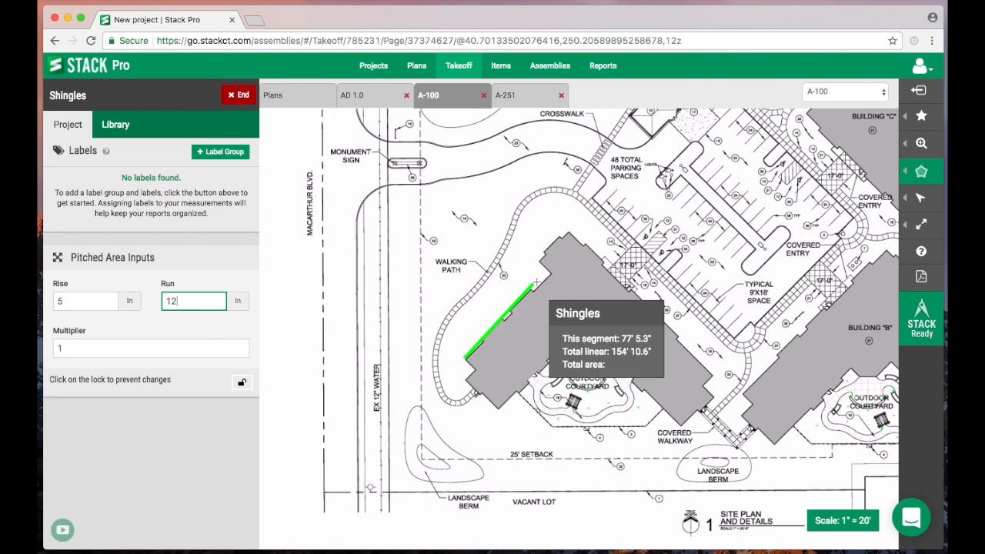
{"action": "left_click", "coordinate": [539, 264]}
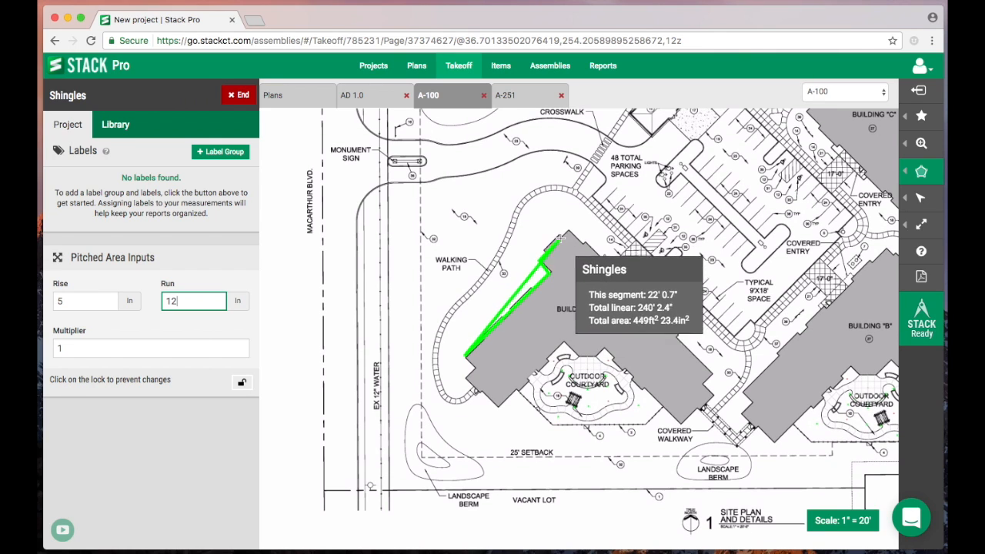
{"action": "left_click", "coordinate": [567, 232]}
{"action": "left_click", "coordinate": [714, 374]}
{"action": "left_click", "coordinate": [704, 390]}
{"action": "left_click", "coordinate": [716, 395]}
{"action": "left_click", "coordinate": [679, 422]}
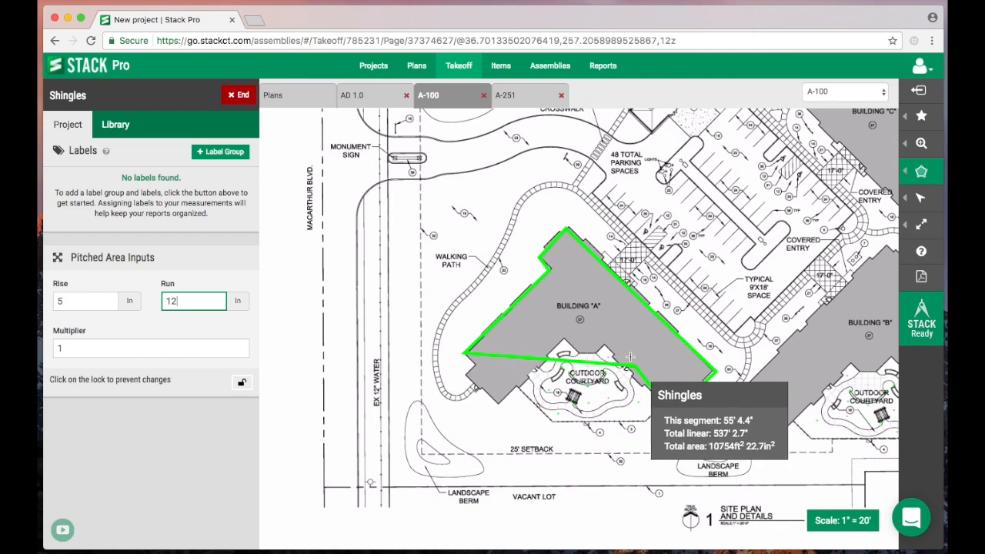
{"action": "left_click", "coordinate": [603, 345]}
{"action": "left_click", "coordinate": [594, 354]}
{"action": "left_click", "coordinate": [580, 356]}
{"action": "left_click", "coordinate": [565, 341]}
{"action": "left_click", "coordinate": [494, 403]}
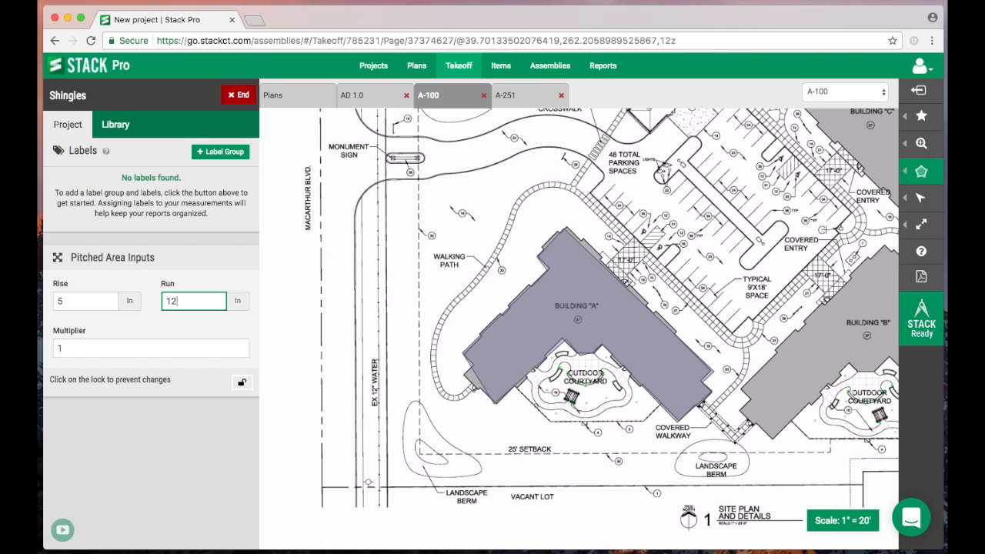
Try two trial Shingles outlines over the parking area, cancelling the first and removing the second's points one by one.
{"action": "left_click", "coordinate": [869, 202]}
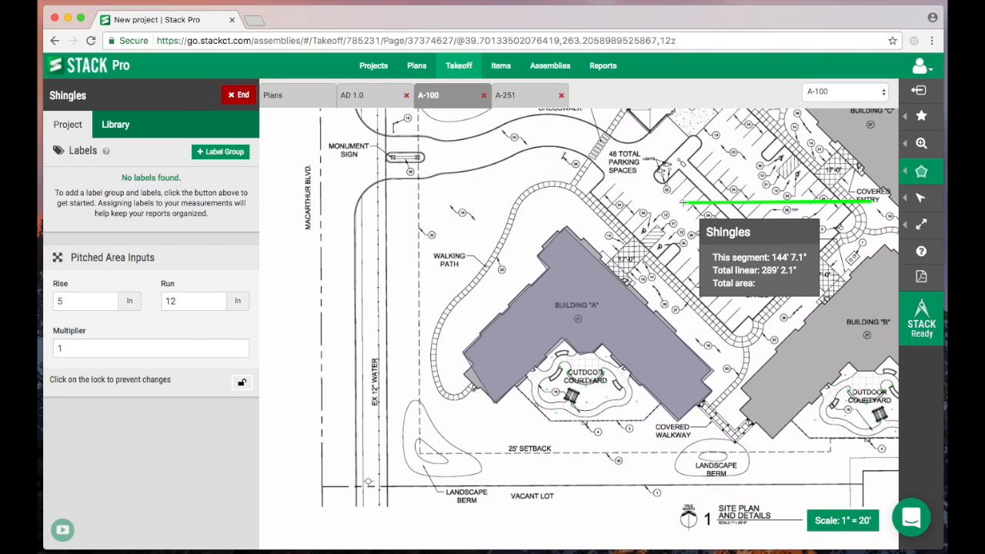
{"action": "key", "text": "Escape"}
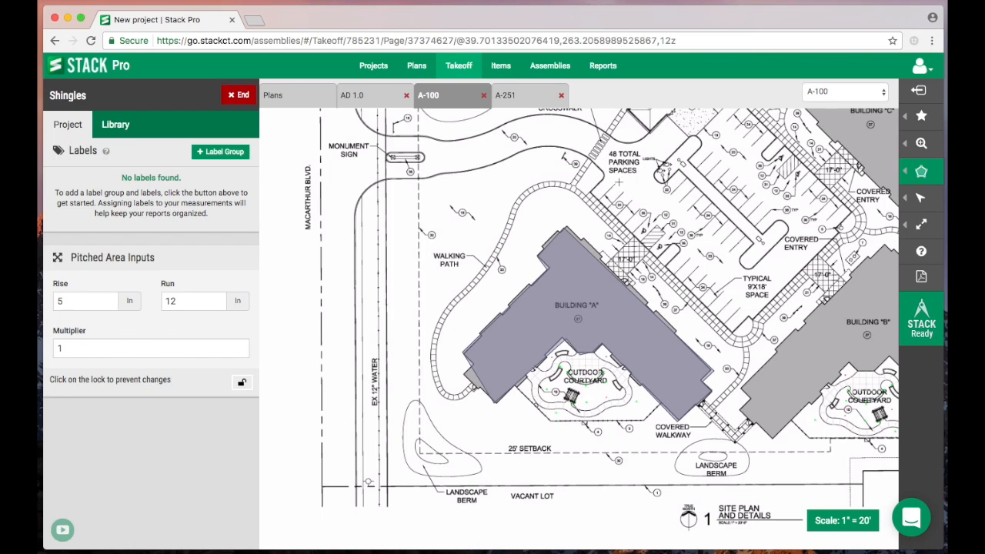
{"action": "left_click", "coordinate": [586, 175]}
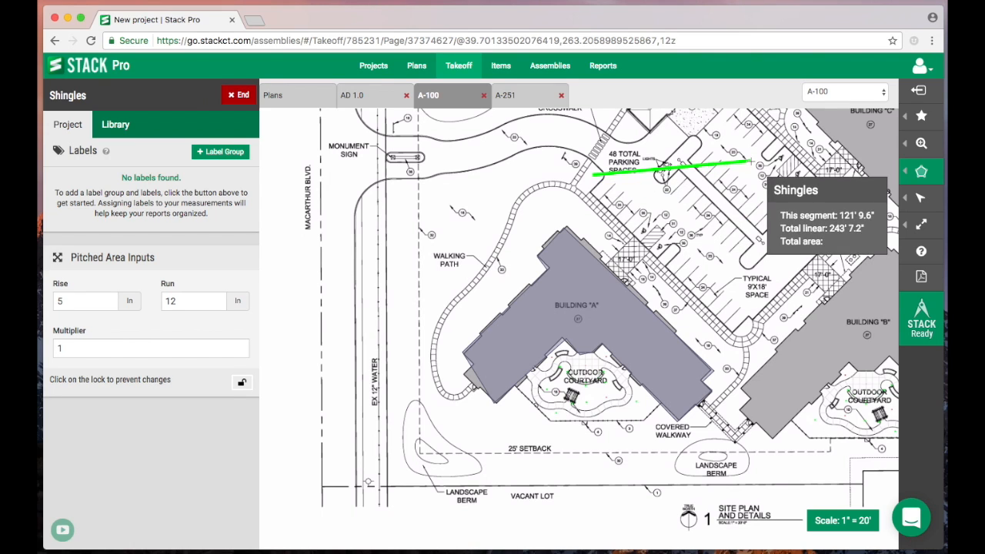
{"action": "left_click", "coordinate": [750, 160]}
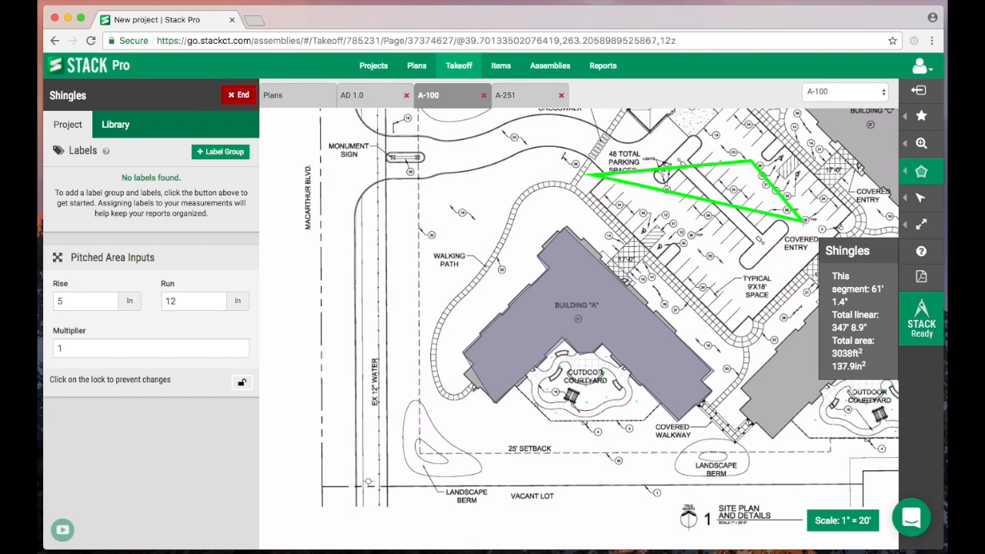
{"action": "left_click", "coordinate": [803, 220]}
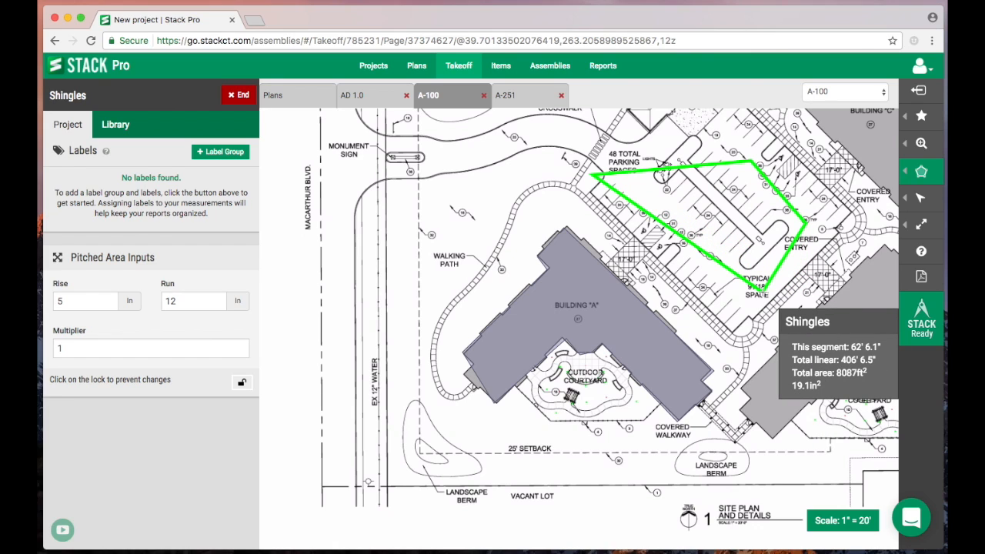
{"action": "key", "text": "BackSpace"}
{"action": "key", "text": "BackSpace"}
{"action": "key", "text": "BackSpace"}
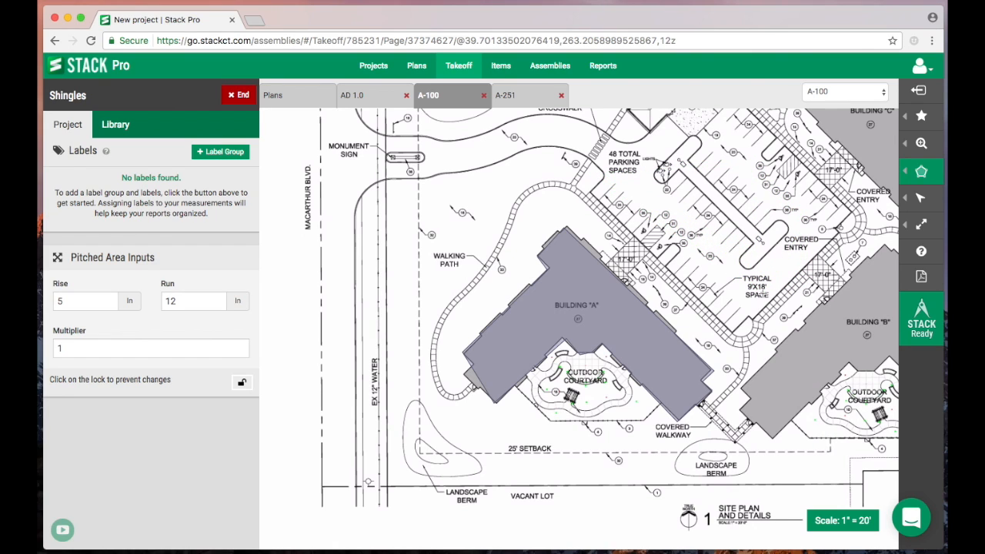
Switch to the selection tool, view the Shingles measurement details on Building "A", and end the takeoff.
{"action": "left_click", "coordinate": [921, 198]}
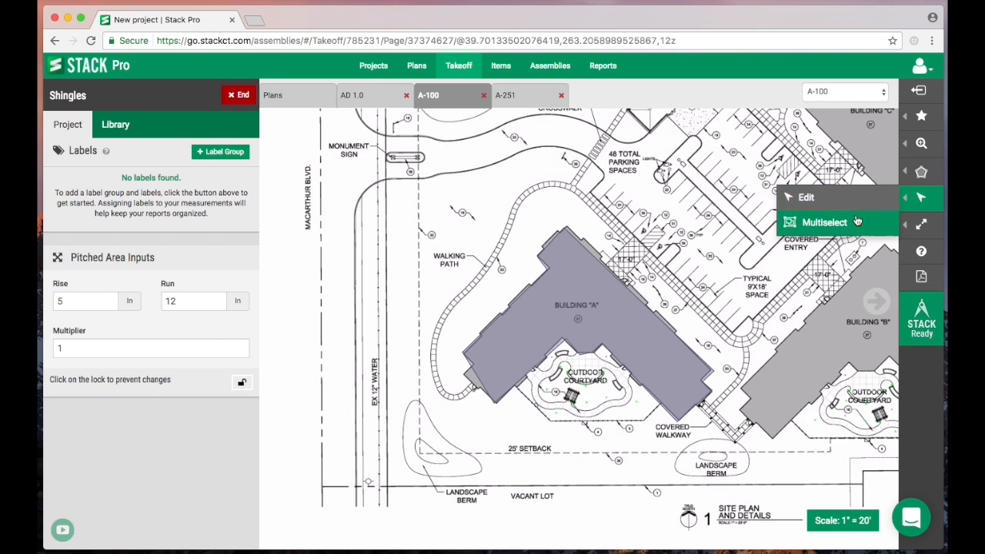
{"action": "mouse_move", "coordinate": [620, 307]}
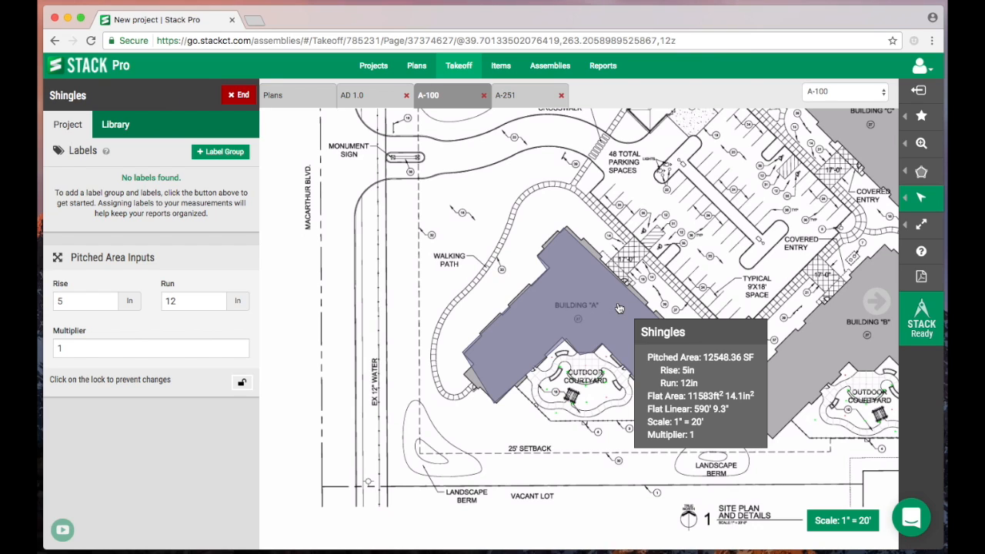
{"action": "left_click", "coordinate": [233, 97]}
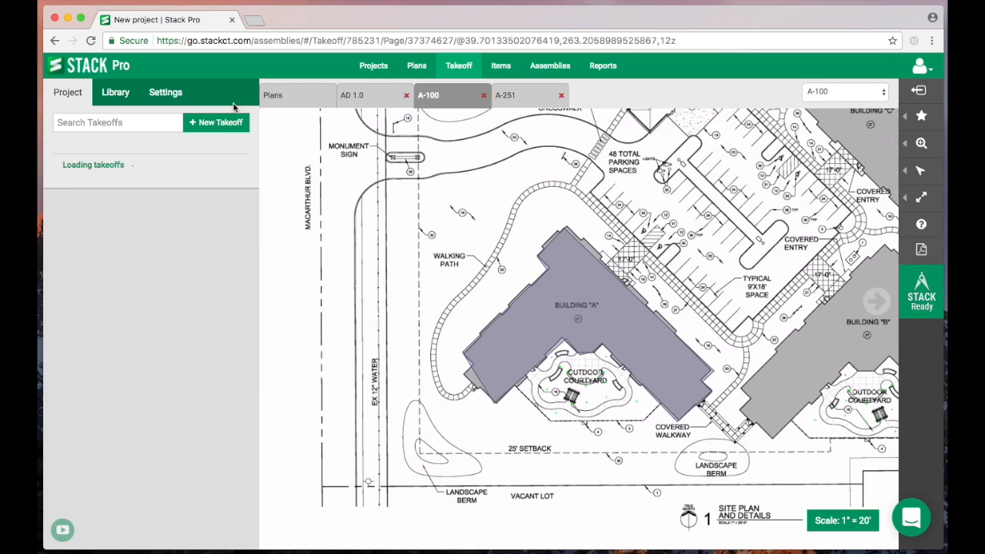
Begin another new takeoff, name it Hip, and bring up its measurement type choices.
{"action": "left_click", "coordinate": [189, 124]}
{"action": "left_click", "coordinate": [122, 146]}
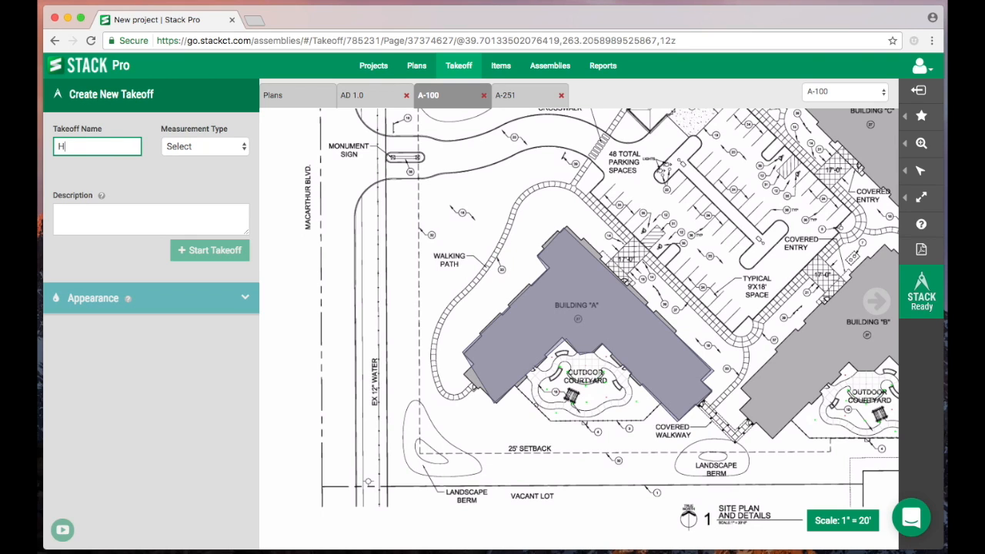
{"action": "type", "text": "Hip"}
{"action": "left_click", "coordinate": [187, 146]}
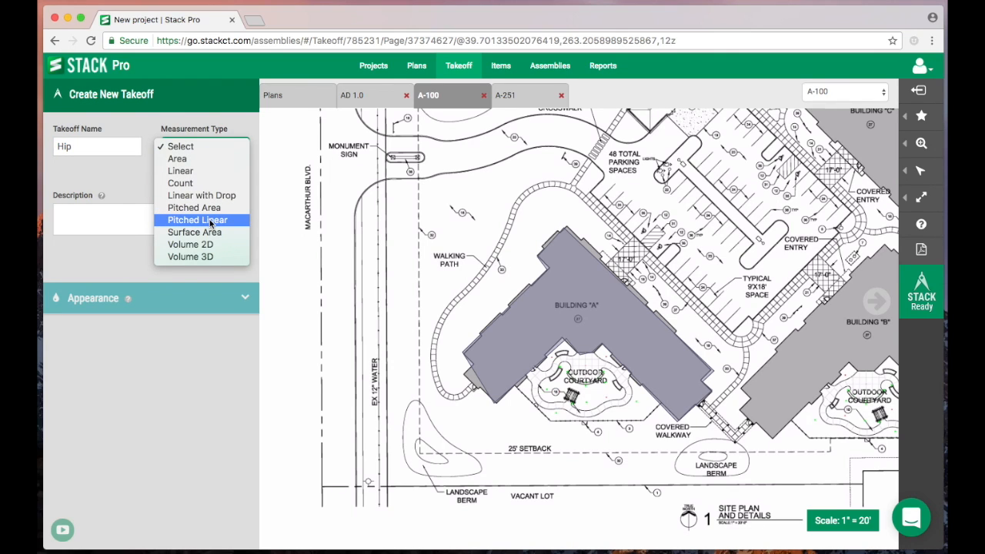
Switch to plan A-251 and change the new takeoff's name to Drywall.
{"action": "left_click", "coordinate": [522, 104]}
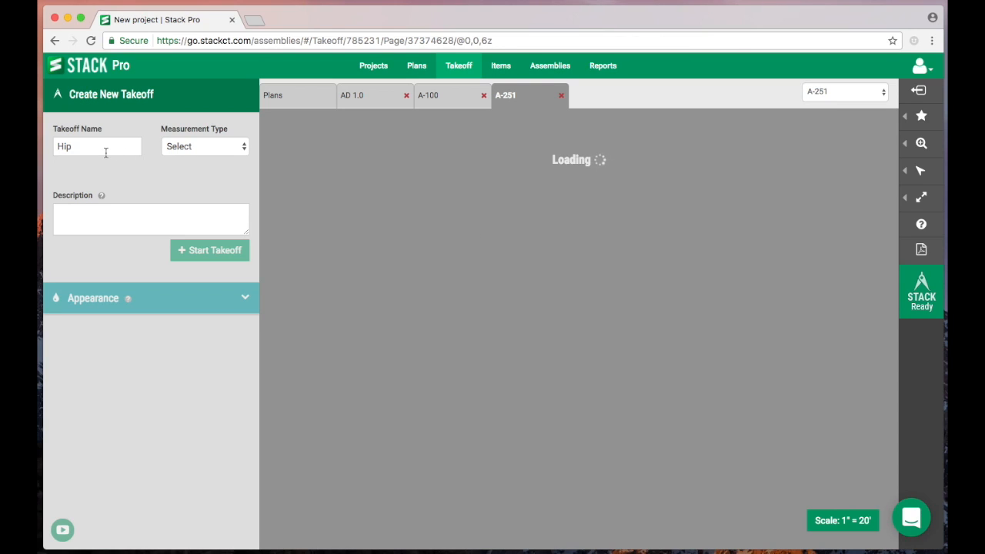
{"action": "left_click_drag", "start_coordinate": [115, 148], "coordinate": [40, 146]}
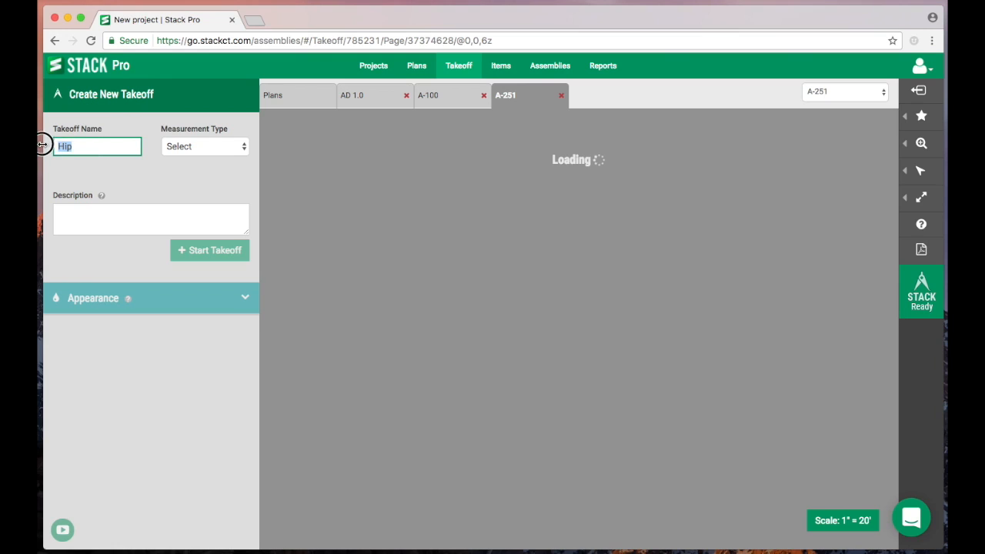
{"action": "left_click", "coordinate": [196, 147]}
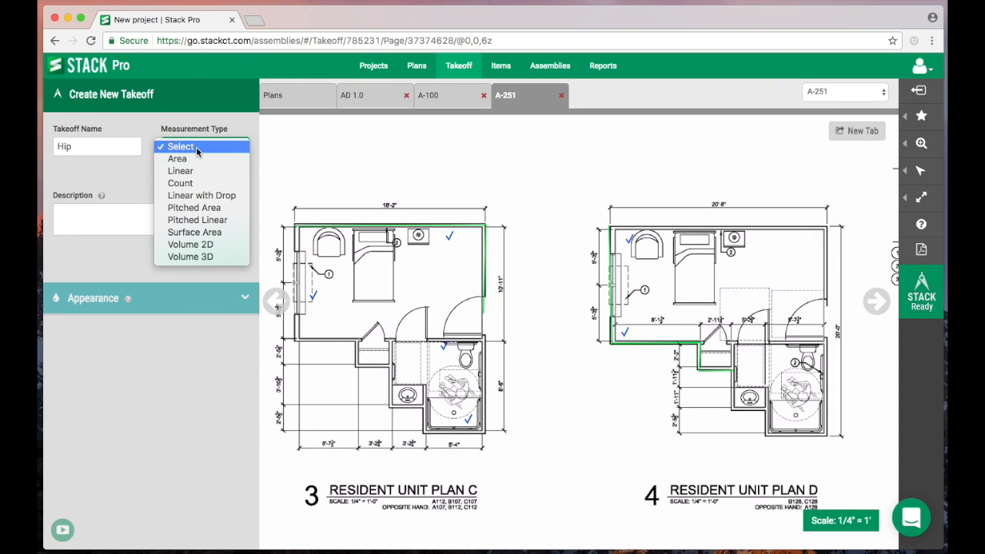
{"action": "left_click_drag", "start_coordinate": [99, 147], "coordinate": [44, 146]}
{"action": "type", "text": "Drywall"}
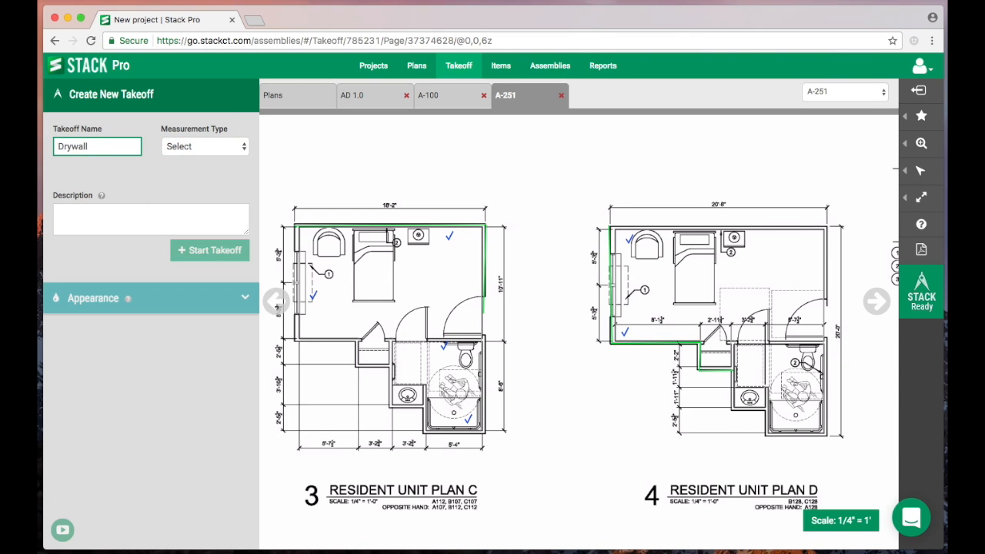
Make Drywall a Surface Area takeoff, start it, and set its height to 9 ft 6 in.
{"action": "left_click", "coordinate": [182, 148]}
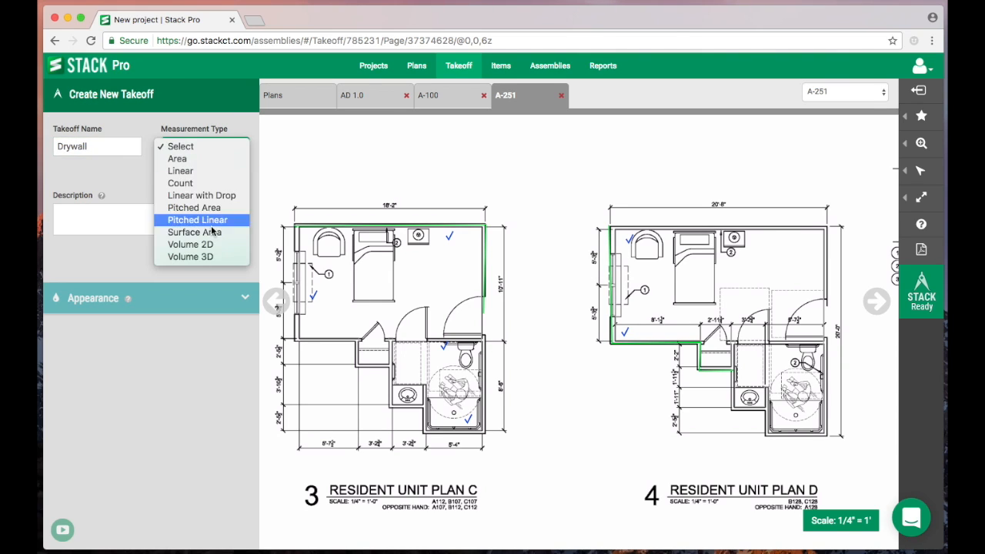
{"action": "left_click", "coordinate": [215, 231]}
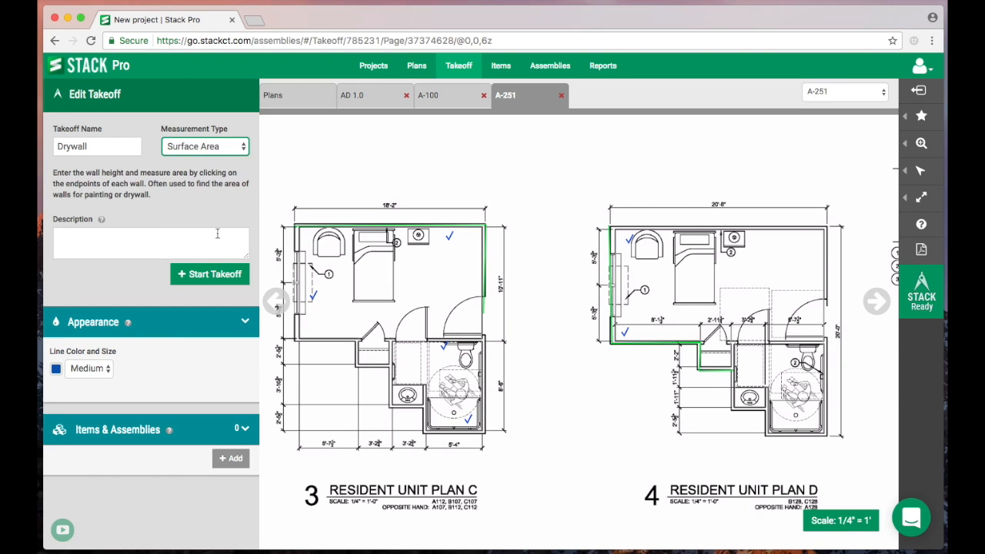
{"action": "left_click", "coordinate": [189, 274]}
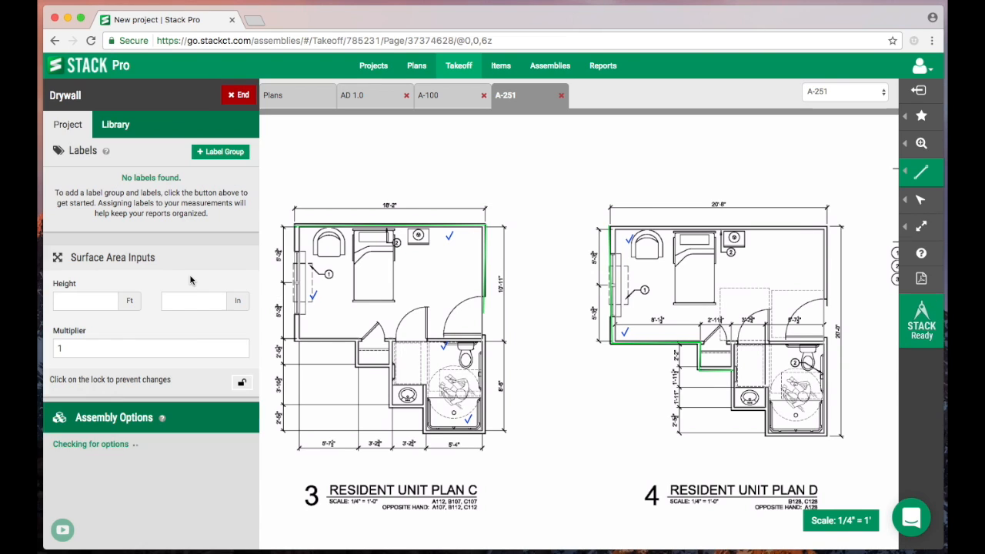
{"action": "left_click", "coordinate": [92, 300]}
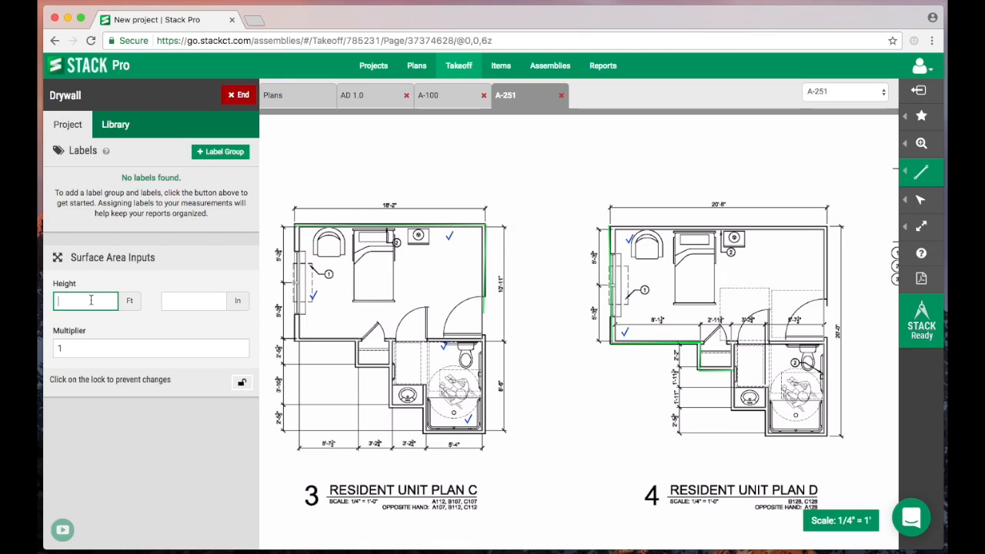
{"action": "type", "text": "9"}
{"action": "key", "text": "Tab"}
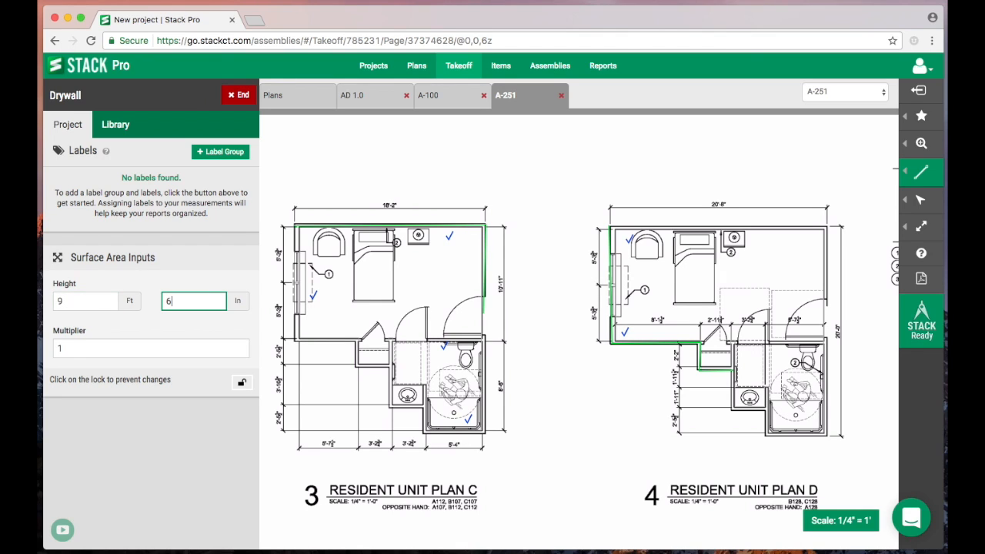
Measure about 31 ft of Drywall along the upper and right-hand main-room walls of Resident Unit Plan D, and end the takeoff.
{"action": "left_click", "coordinate": [612, 228]}
{"action": "left_click", "coordinate": [826, 227]}
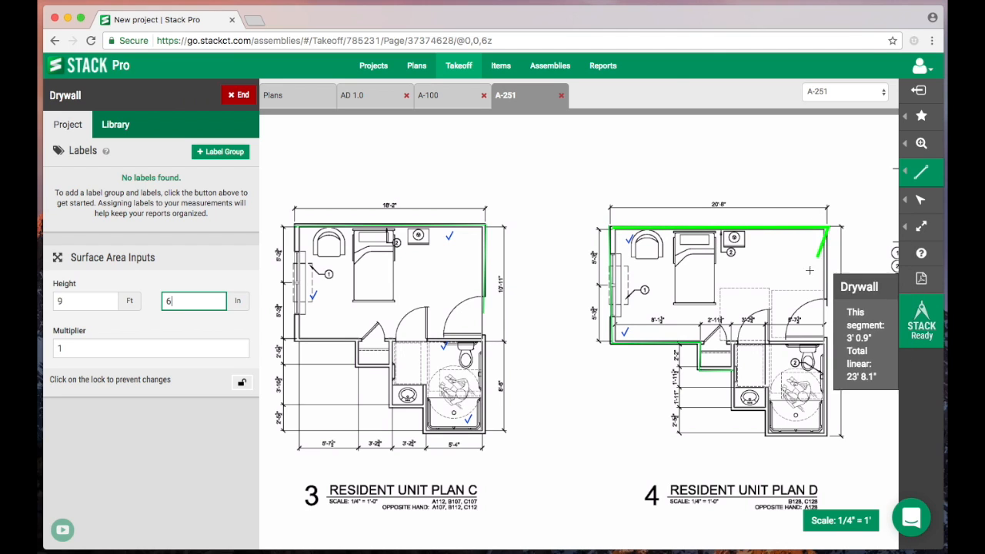
{"action": "double_click", "coordinate": [827, 338]}
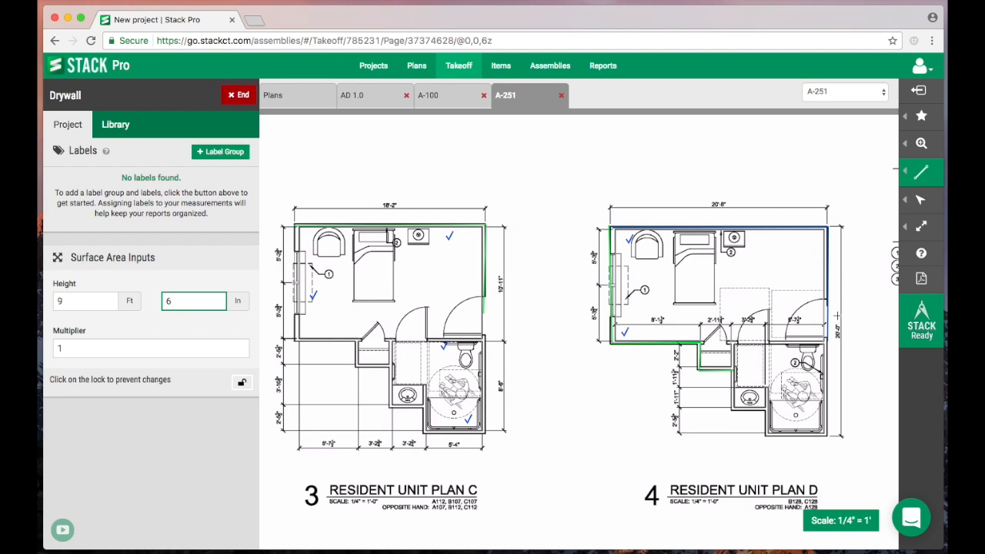
{"action": "left_click_drag", "start_coordinate": [732, 265], "coordinate": [616, 263]}
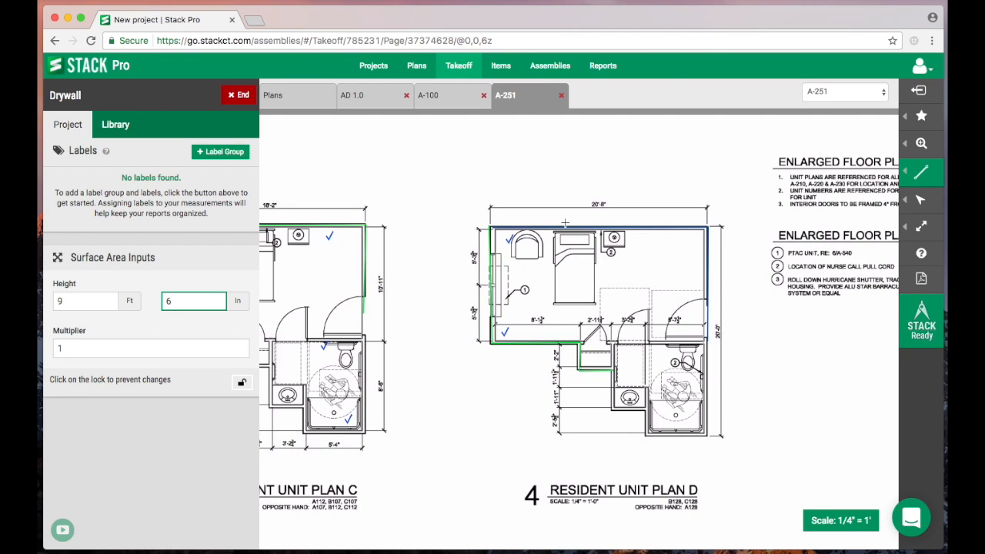
{"action": "left_click", "coordinate": [239, 95]}
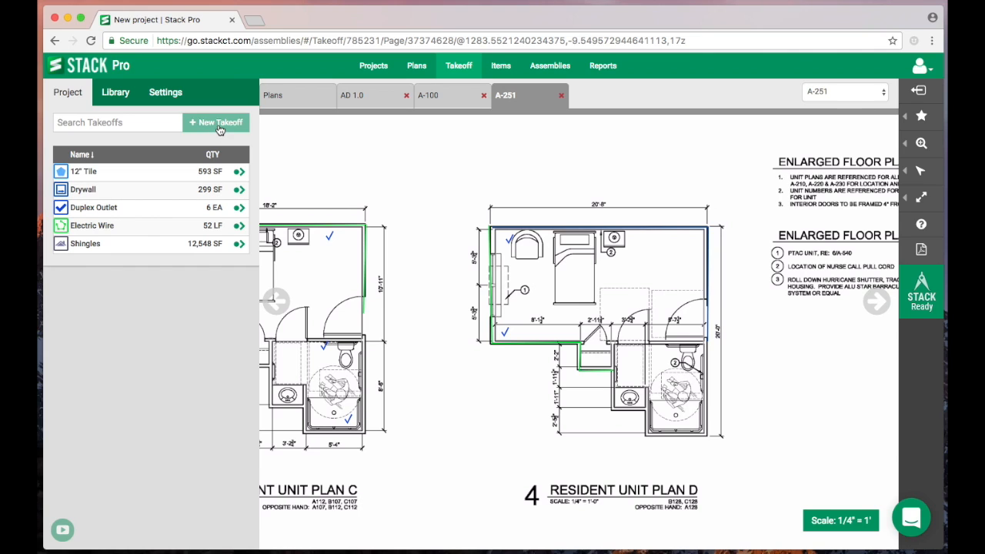
Create a new takeoff named Pad with the Volume 2D measurement type and start it.
{"action": "scroll", "coordinate": [484, 180], "scroll_direction": "up", "scroll_amount": 5}
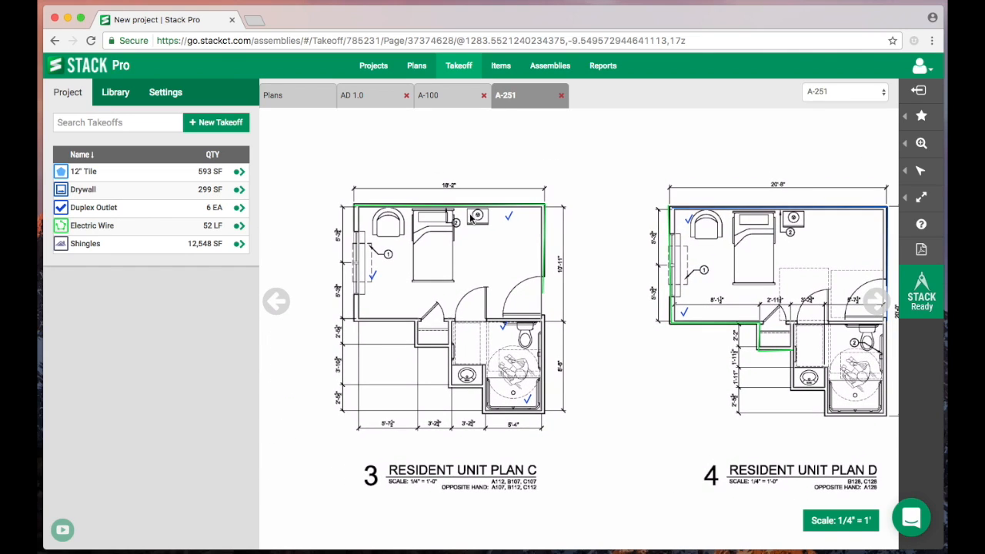
{"action": "scroll", "coordinate": [485, 175], "scroll_direction": "down", "scroll_amount": 8}
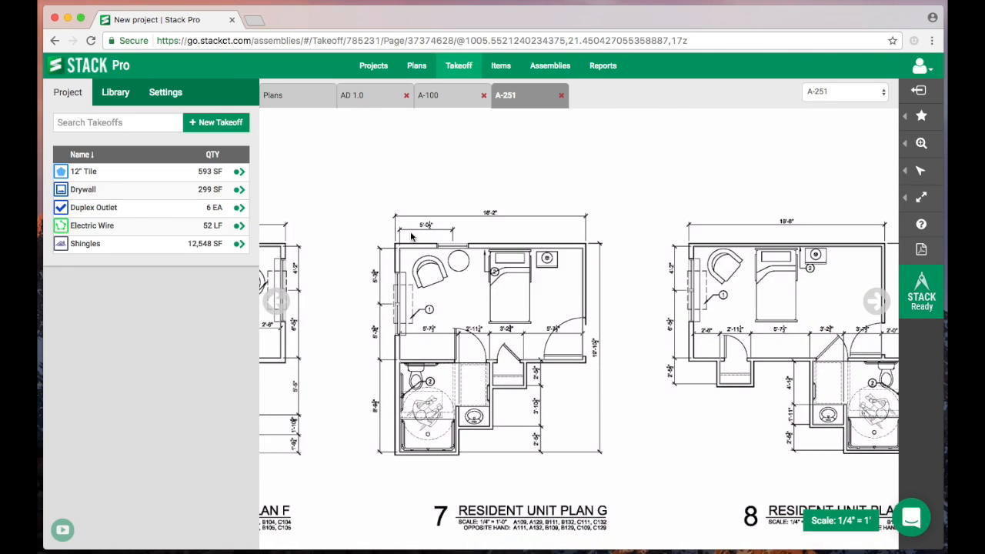
{"action": "left_click", "coordinate": [214, 124]}
{"action": "left_click", "coordinate": [115, 146]}
{"action": "type", "text": "Pad"}
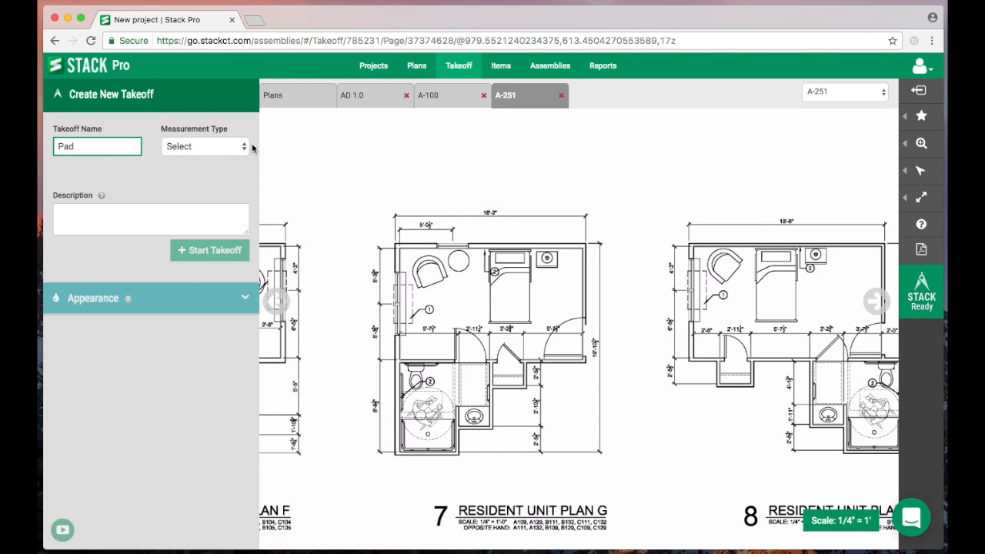
{"action": "left_click", "coordinate": [243, 146]}
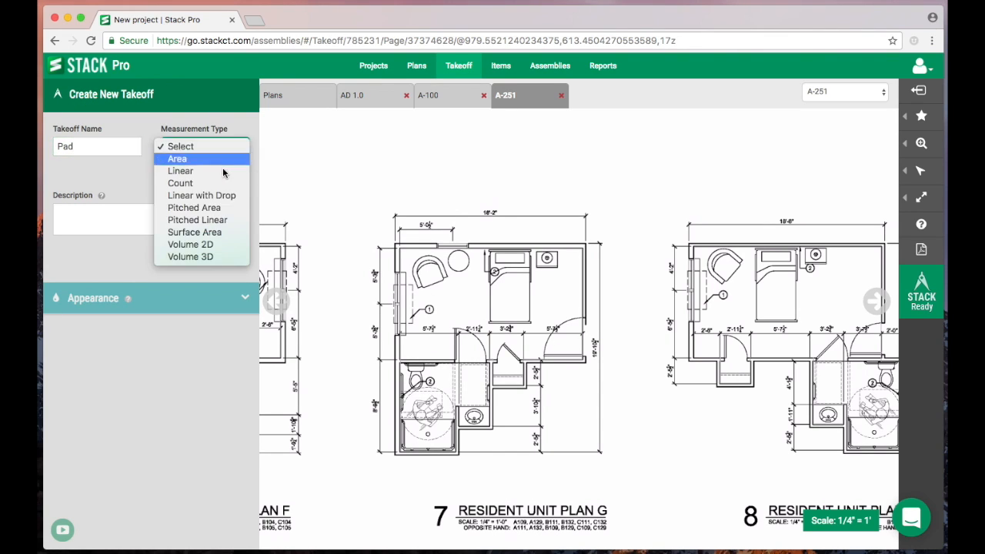
{"action": "left_click", "coordinate": [222, 242]}
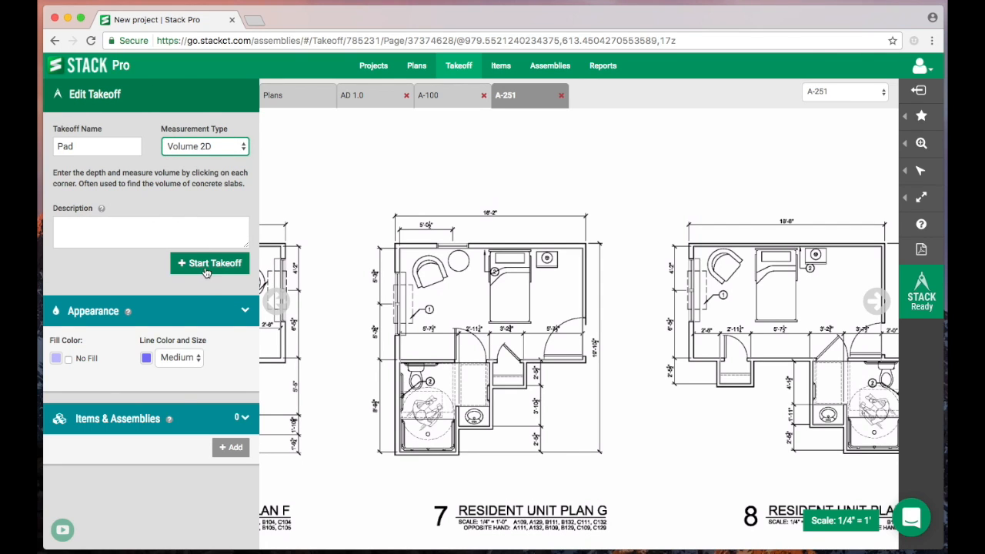
{"action": "left_click", "coordinate": [210, 269]}
Set the Pad depth to 6 in and draw a rectangle about 18 ft by 11 ft over Resident Unit Plan G's main room.
{"action": "left_click", "coordinate": [83, 304]}
{"action": "left_click", "coordinate": [183, 302]}
{"action": "left_click", "coordinate": [91, 302]}
{"action": "left_click", "coordinate": [212, 308]}
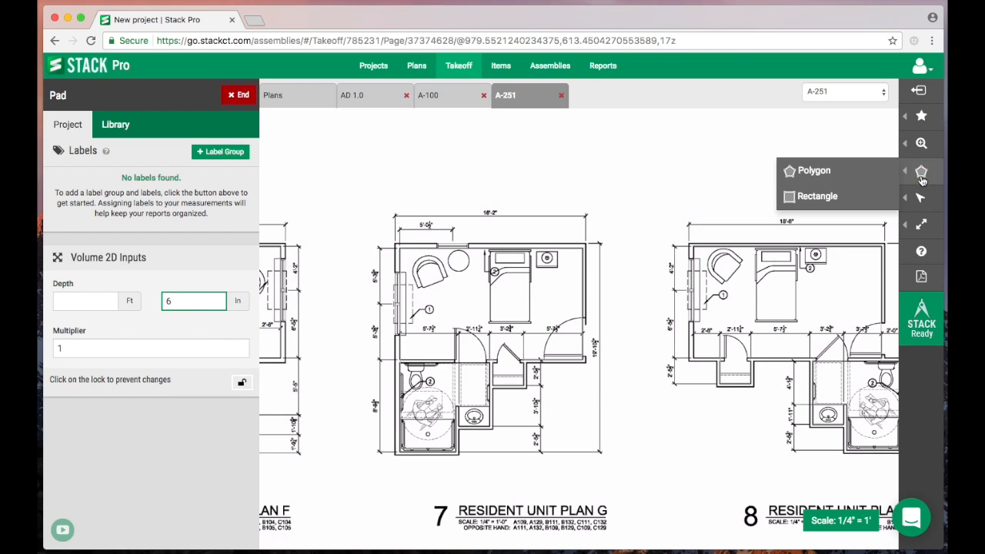
{"action": "left_click", "coordinate": [864, 197]}
{"action": "left_click", "coordinate": [394, 243]}
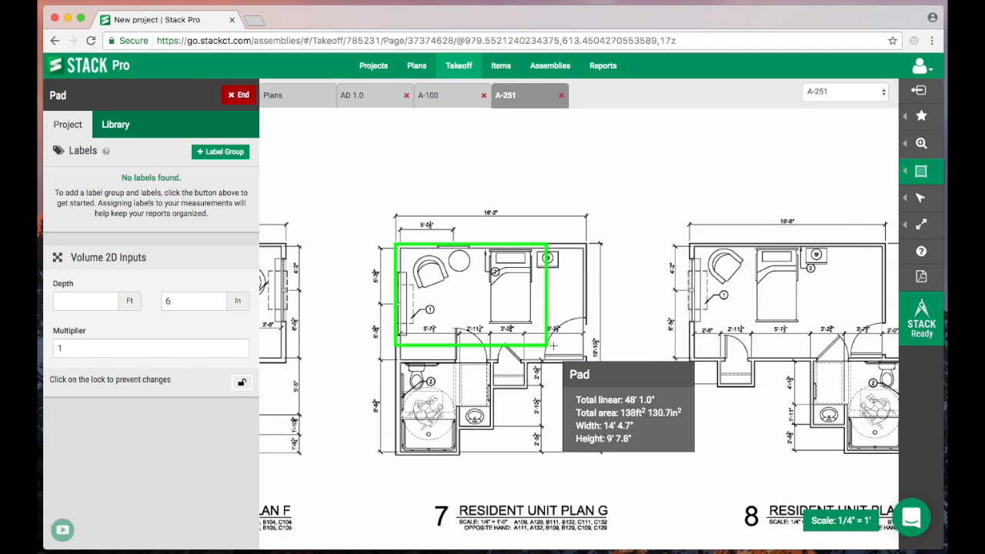
{"action": "left_click", "coordinate": [583, 359]}
Switch to the Edit tool, view the Pad's measurement details on Resident Unit Plan G, and end the takeoff.
{"action": "mouse_move", "coordinate": [920, 197]}
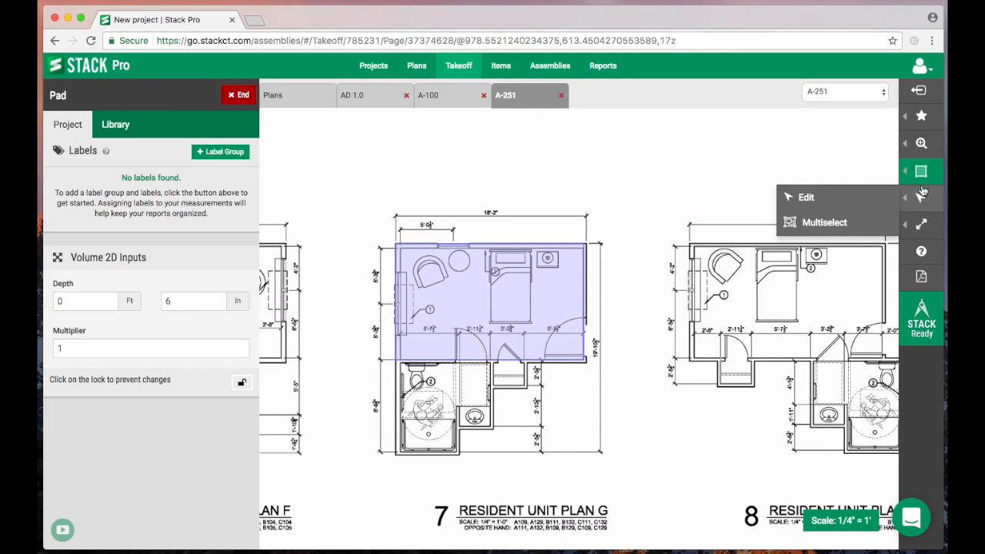
{"action": "left_click", "coordinate": [815, 195]}
{"action": "mouse_move", "coordinate": [558, 279]}
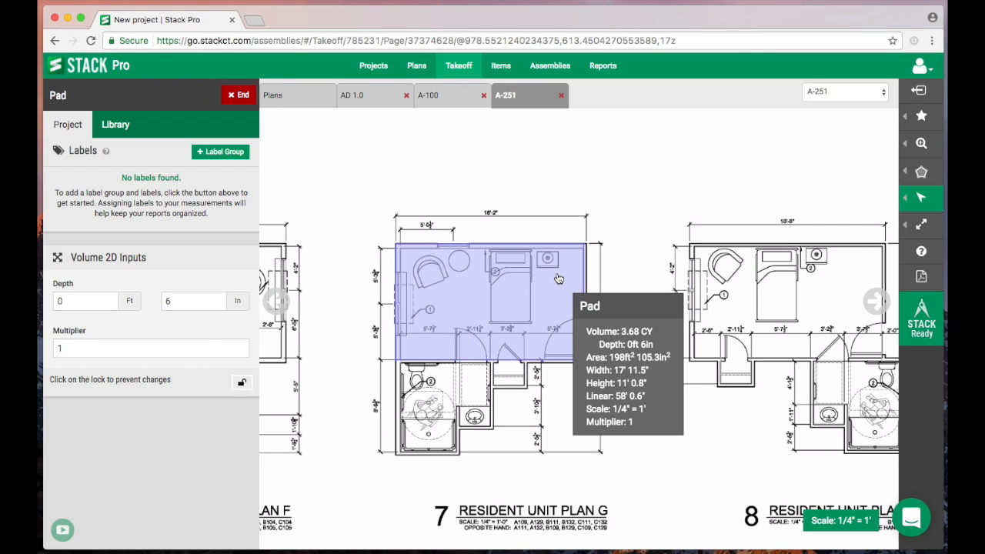
{"action": "scroll", "coordinate": [633, 238], "scroll_direction": "right", "scroll_amount": 5}
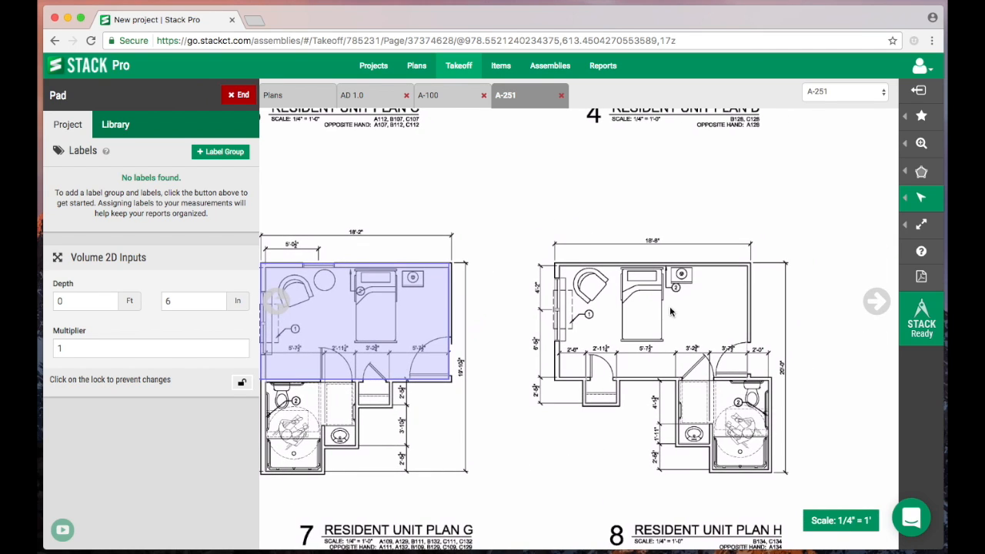
{"action": "left_click", "coordinate": [243, 95]}
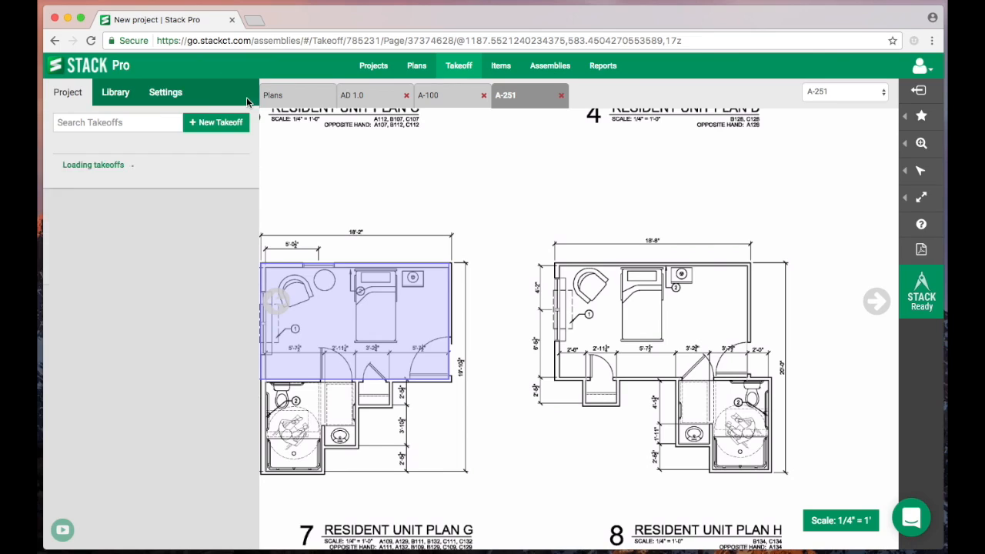
Create a new takeoff named Footer with the Volume 3D measurement type and start it.
{"action": "left_click", "coordinate": [221, 128]}
{"action": "left_click", "coordinate": [120, 145]}
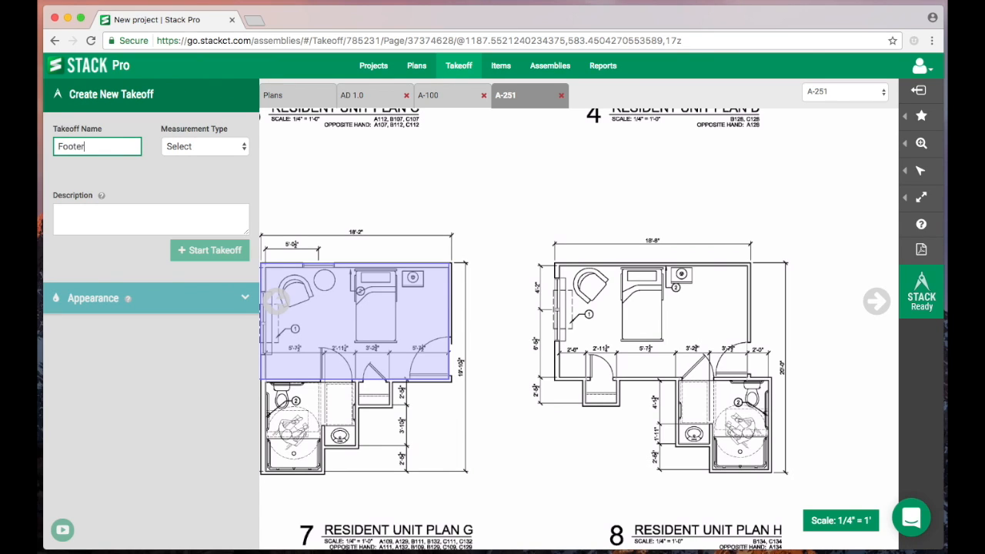
{"action": "left_click", "coordinate": [204, 146]}
{"action": "left_click", "coordinate": [192, 255]}
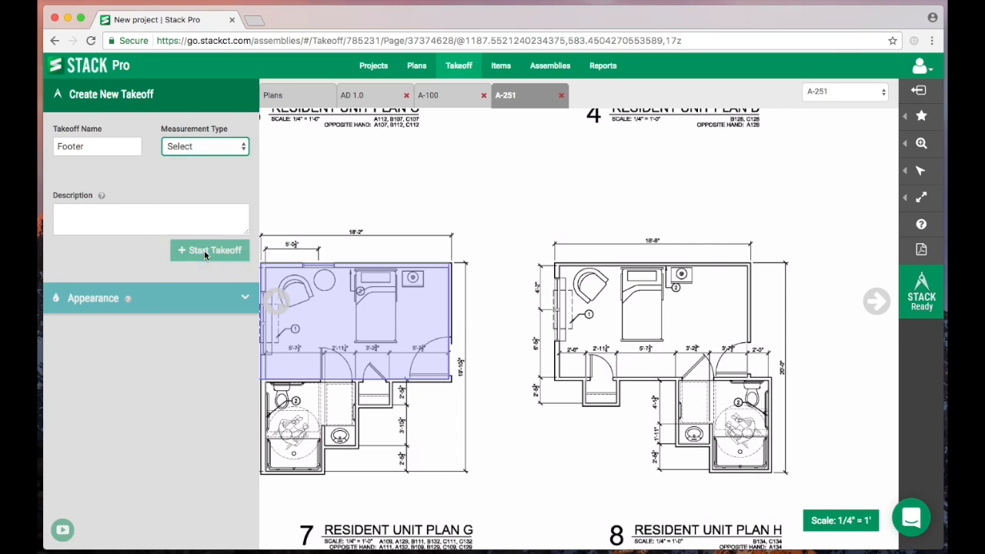
{"action": "left_click", "coordinate": [198, 270]}
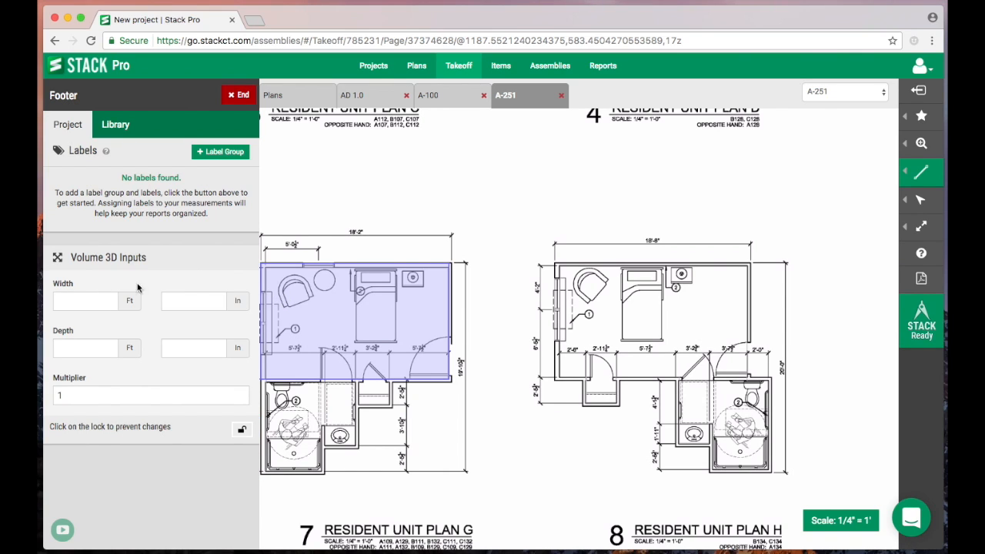
Set the Footer's width to 12 in and its depth to 18 in.
{"action": "left_click", "coordinate": [79, 303]}
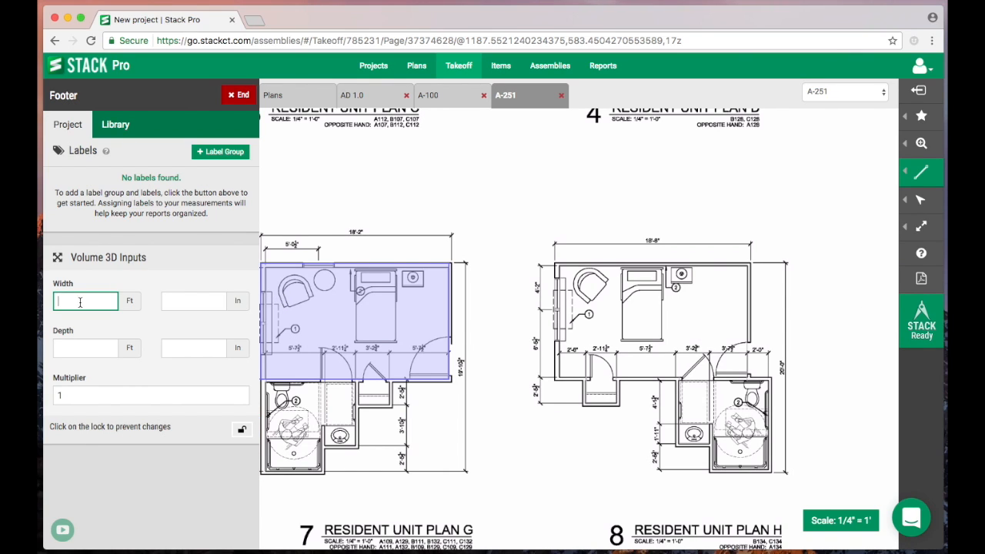
{"action": "left_click", "coordinate": [203, 303]}
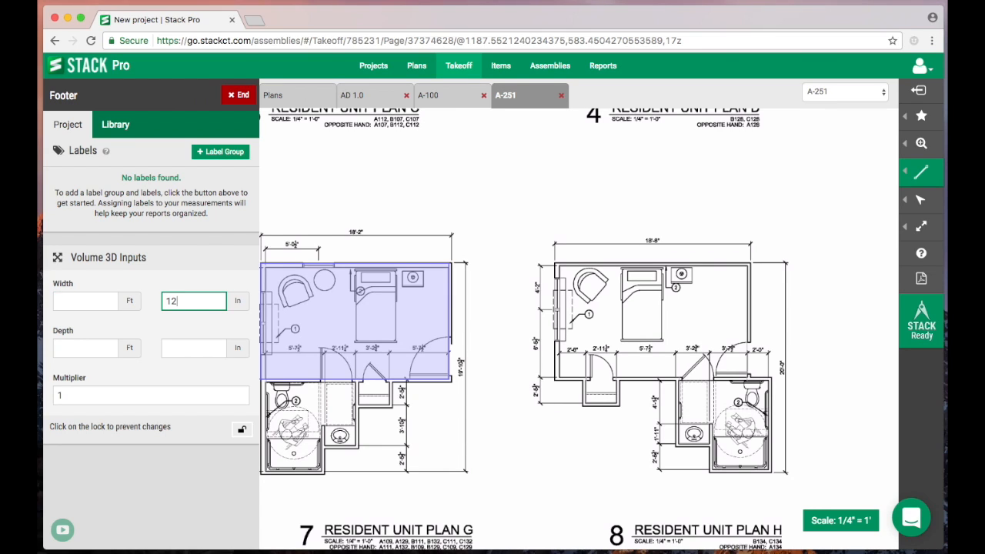
{"action": "left_click", "coordinate": [203, 351]}
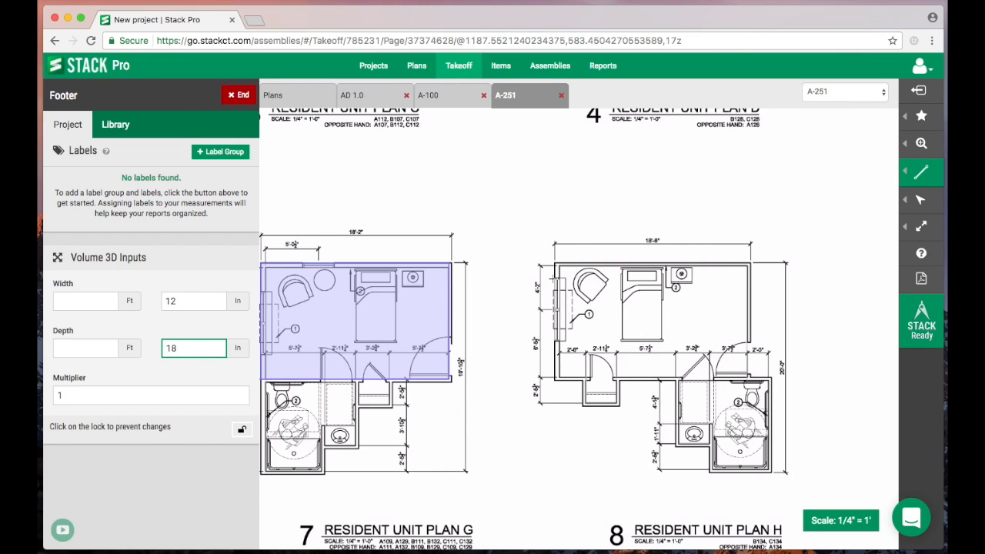
Trace the Footer about 82 ft around the outer walls of Resident Unit Plan H, skipping the closet bump-out, and end the takeoff.
{"action": "left_click", "coordinate": [555, 377]}
{"action": "left_click", "coordinate": [558, 260]}
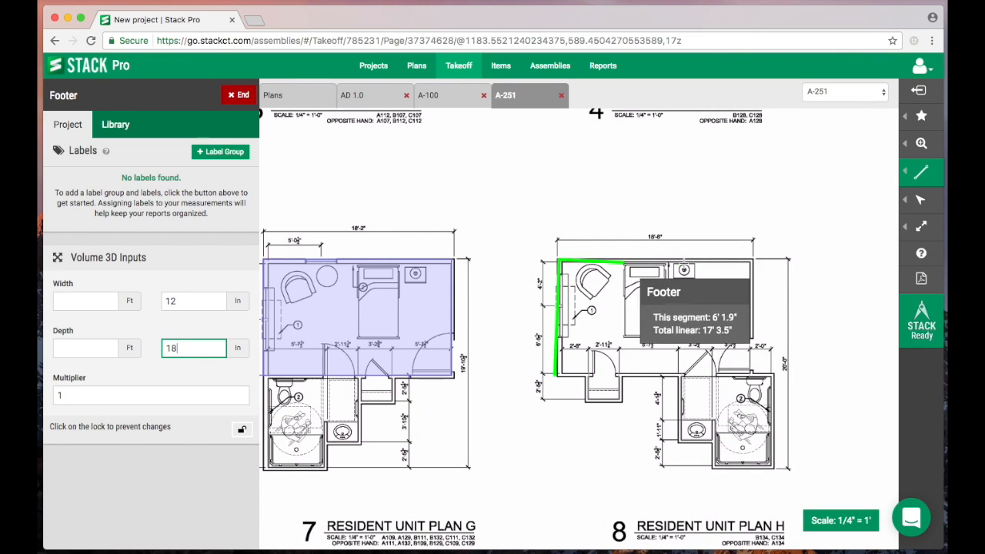
{"action": "left_click", "coordinate": [756, 260]}
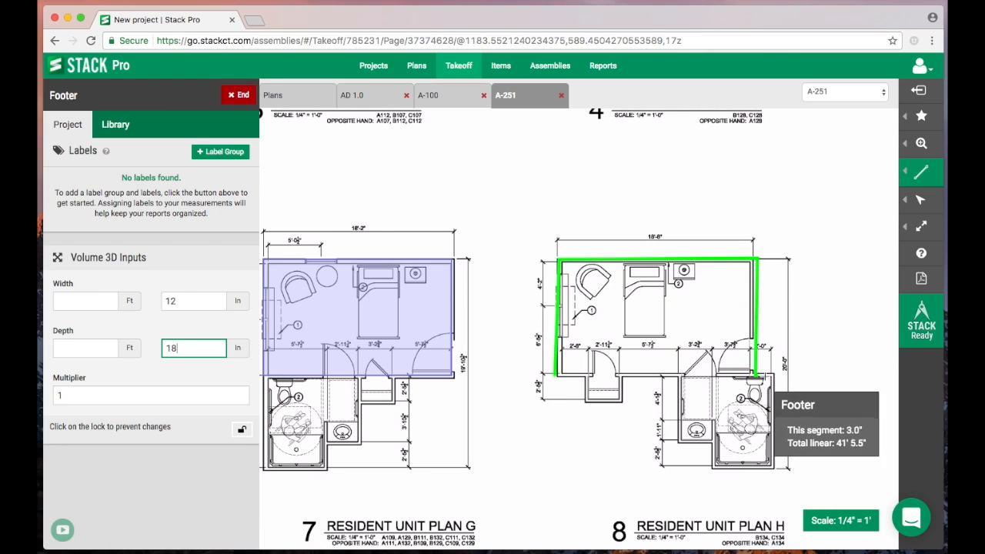
{"action": "left_click", "coordinate": [756, 373]}
{"action": "left_click", "coordinate": [777, 374]}
{"action": "left_click", "coordinate": [777, 467]}
{"action": "left_click", "coordinate": [715, 466]}
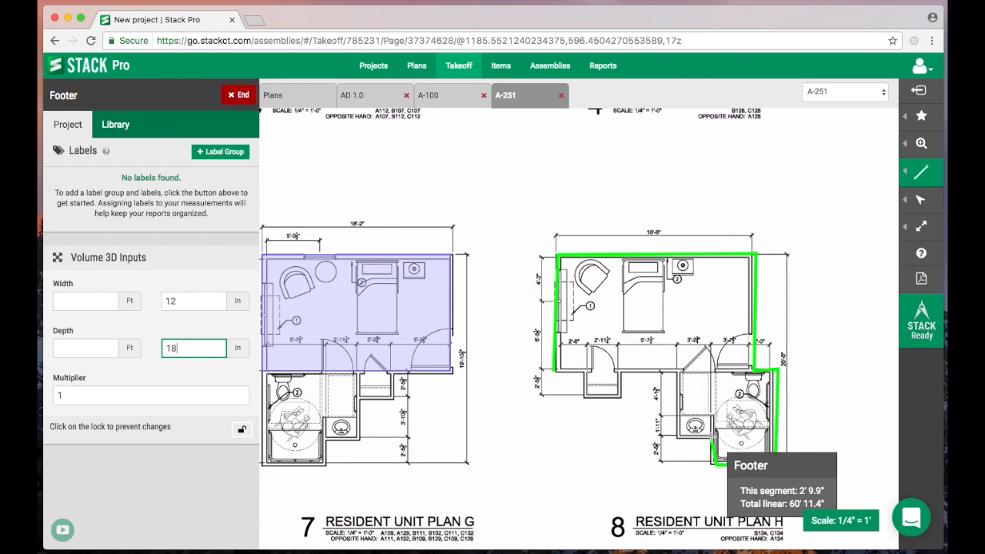
{"action": "left_click", "coordinate": [711, 443]}
{"action": "left_click", "coordinate": [677, 438]}
{"action": "left_click", "coordinate": [678, 372]}
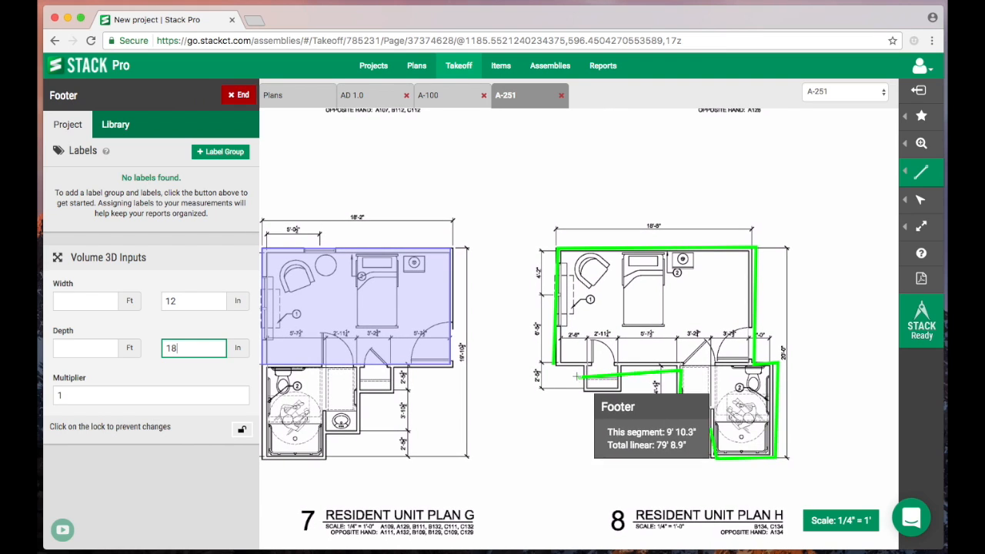
{"action": "left_click", "coordinate": [552, 367]}
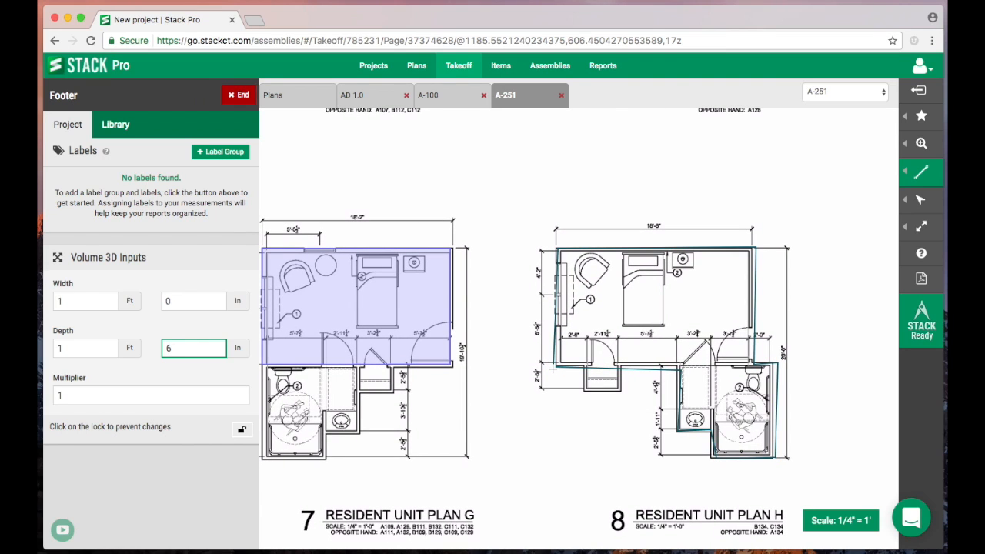
{"action": "left_click", "coordinate": [232, 94]}
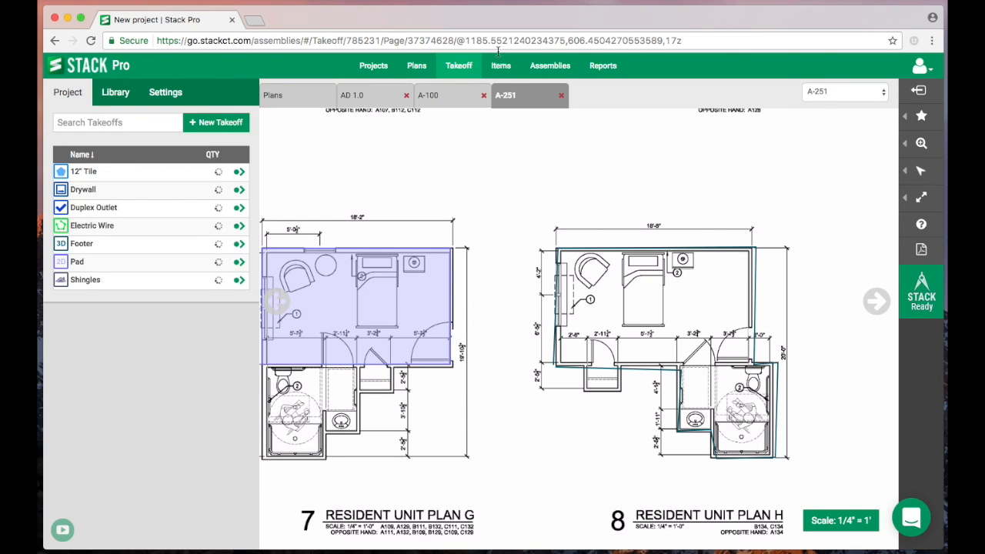
Open the project's Takeoff Summary Report and bring up its column choices.
{"action": "left_click", "coordinate": [613, 67]}
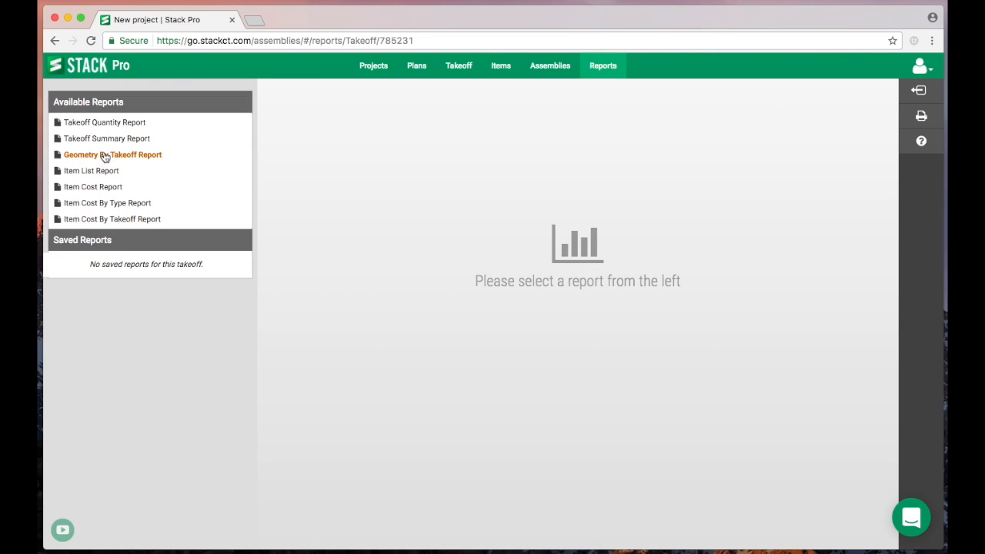
{"action": "left_click", "coordinate": [121, 143]}
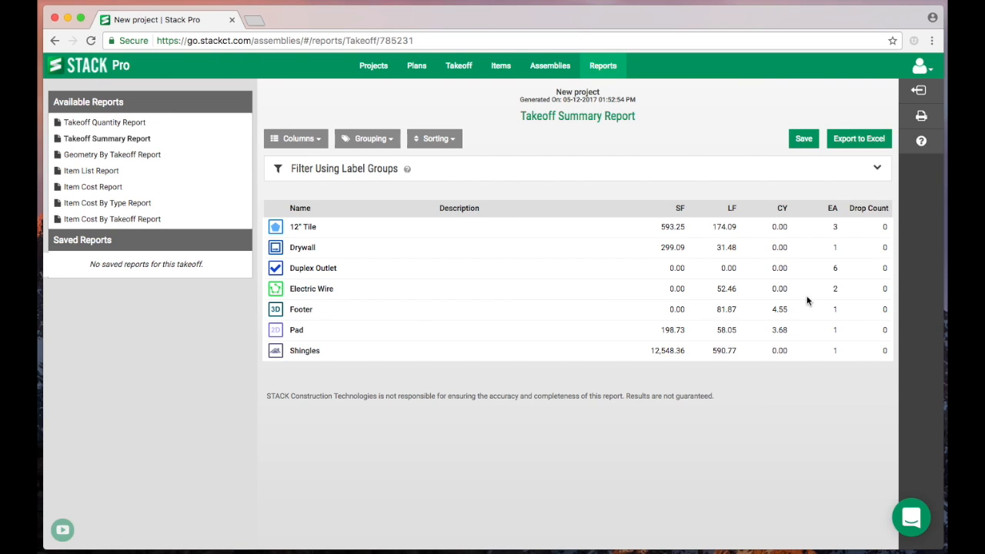
{"action": "left_click", "coordinate": [310, 142]}
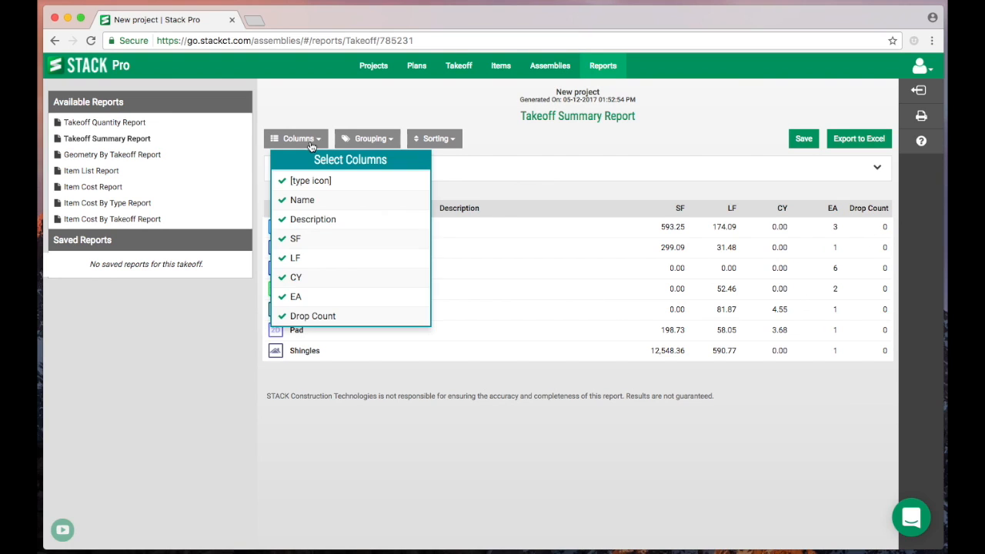
Hide the Drop Count column in the Takeoff Summary Report and return to the takeoff plan sheet A-251.
{"action": "left_click", "coordinate": [304, 316]}
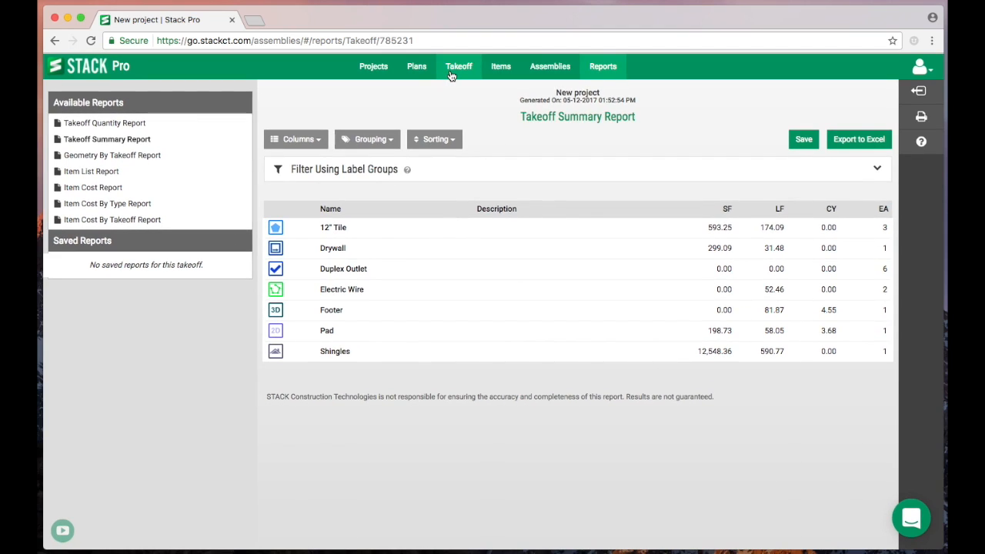
{"action": "left_click", "coordinate": [453, 68]}
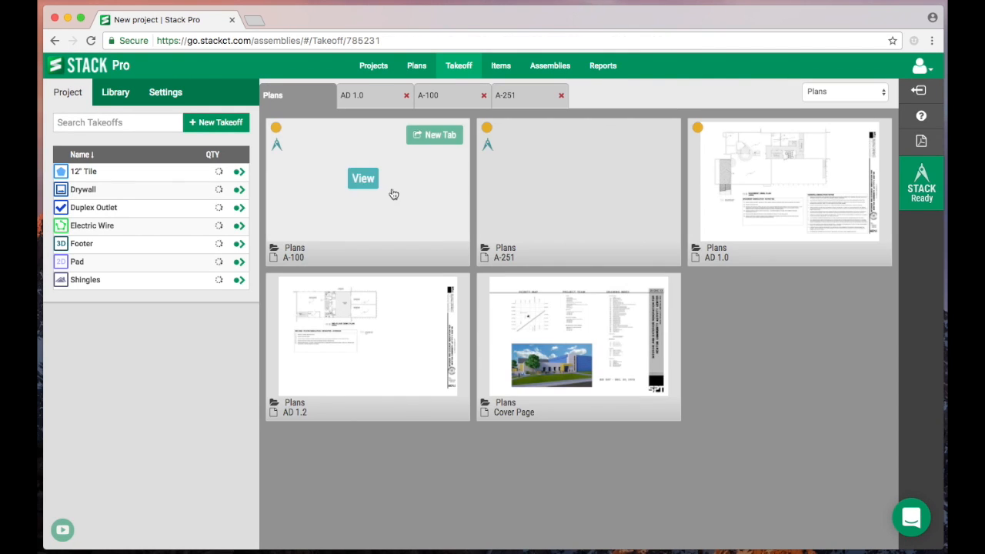
{"action": "left_click", "coordinate": [388, 192]}
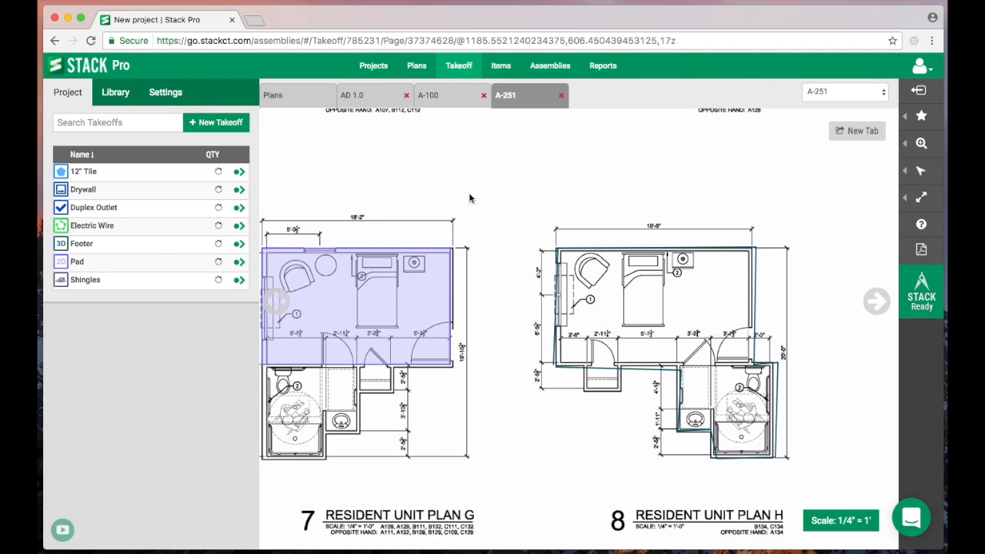
Select the 12" Tile area over Resident Unit Plan A and put it in edit mode.
{"action": "left_click_drag", "start_coordinate": [415, 210], "coordinate": [565, 161]}
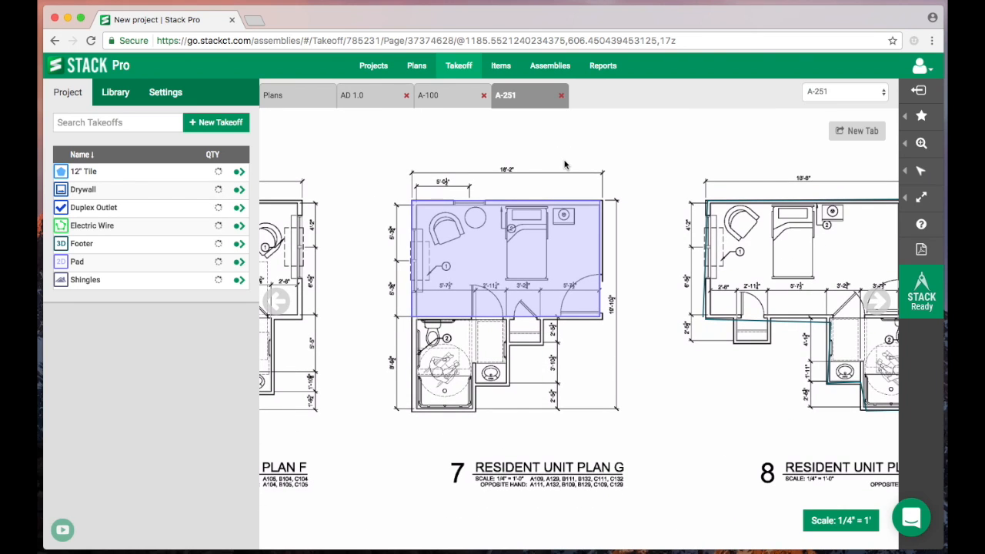
{"action": "mouse_move", "coordinate": [484, 263]}
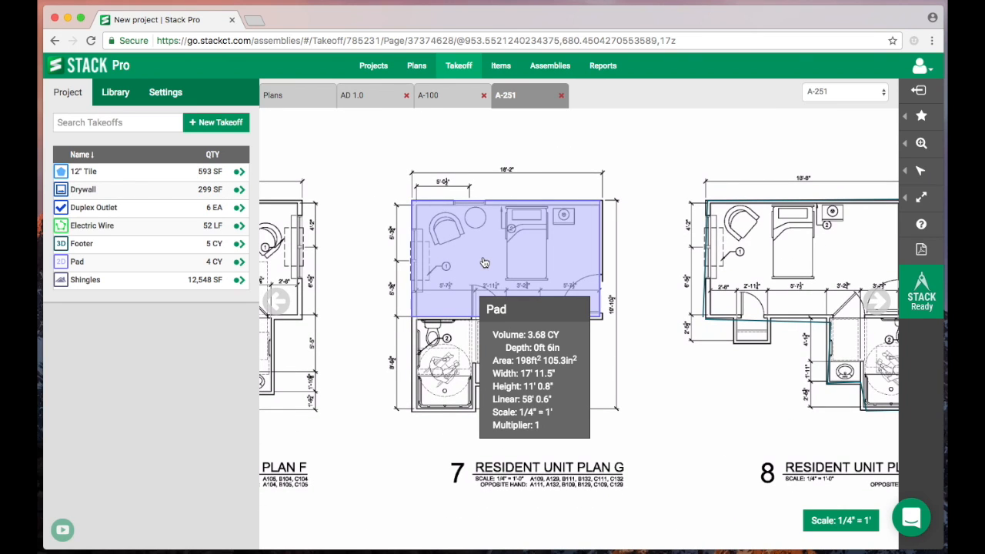
{"action": "scroll", "coordinate": [484, 262], "scroll_direction": "down", "scroll_amount": 6}
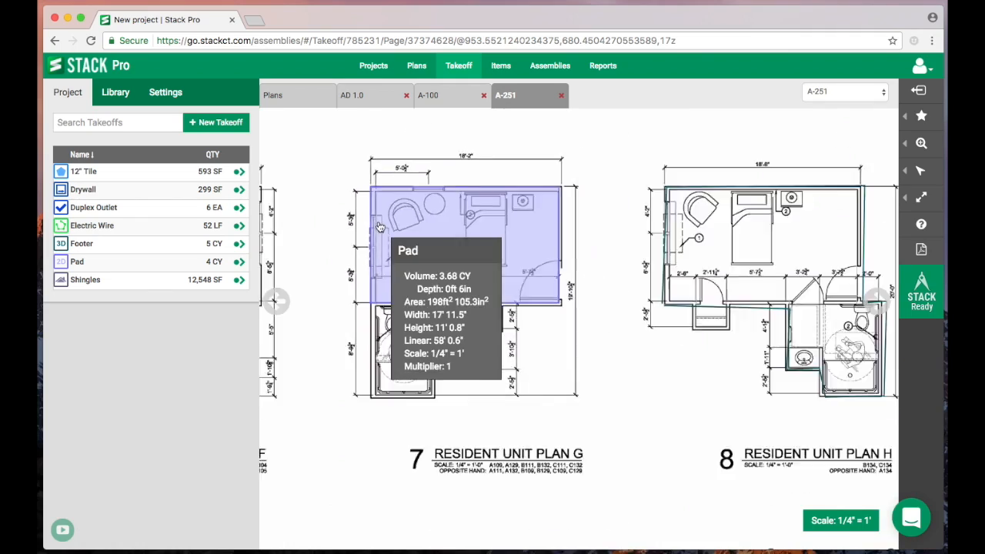
{"action": "scroll", "coordinate": [500, 266], "scroll_direction": "up", "scroll_amount": 5}
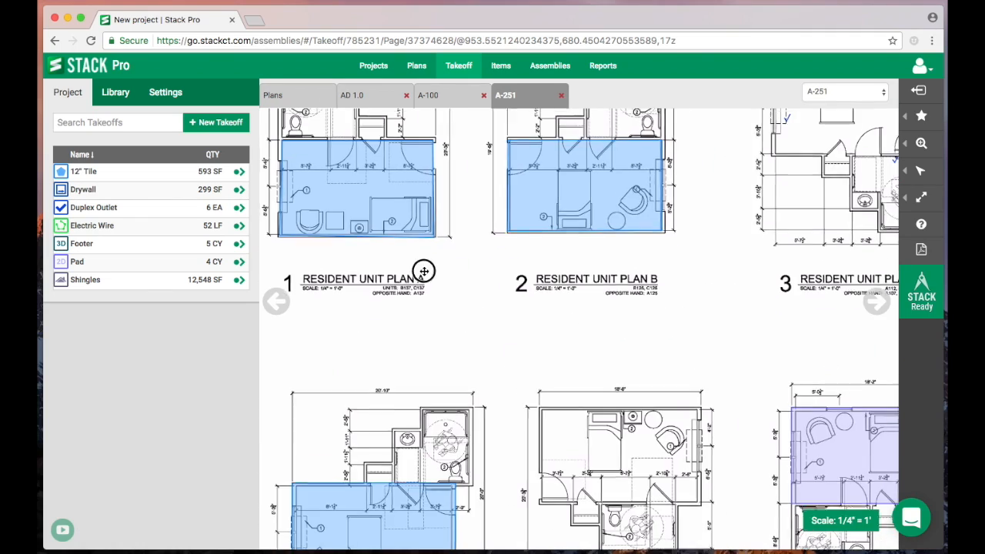
{"action": "left_click", "coordinate": [421, 223]}
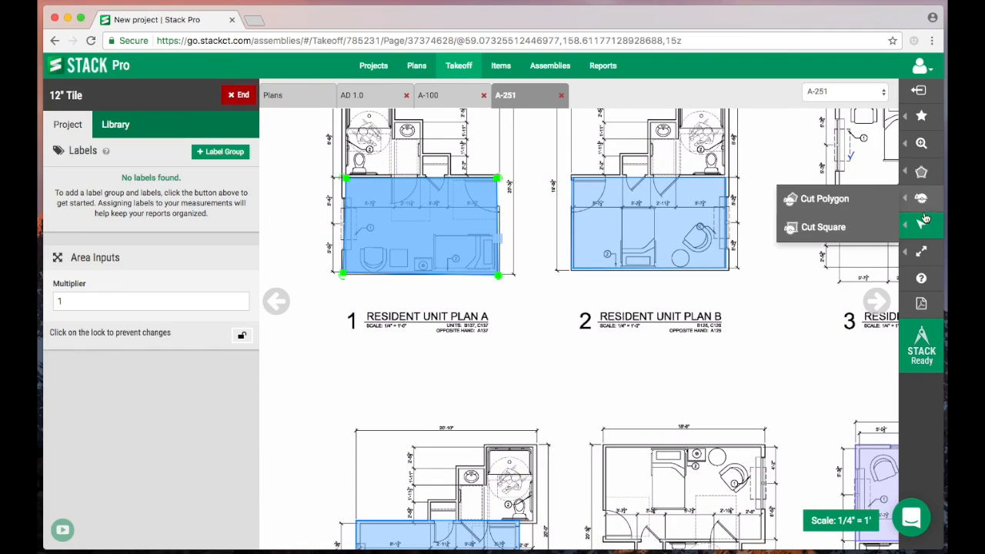
{"action": "mouse_move", "coordinate": [921, 225]}
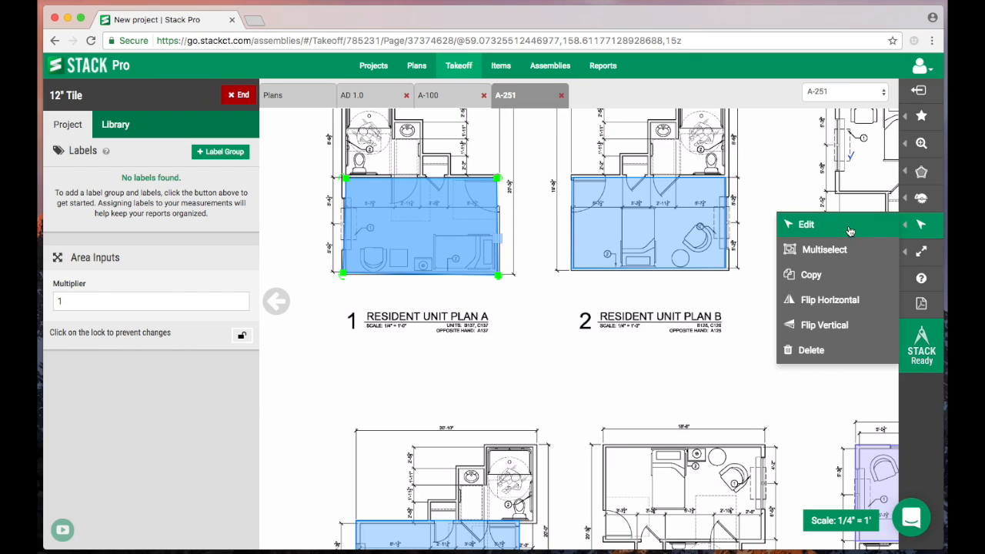
{"action": "left_click", "coordinate": [846, 227]}
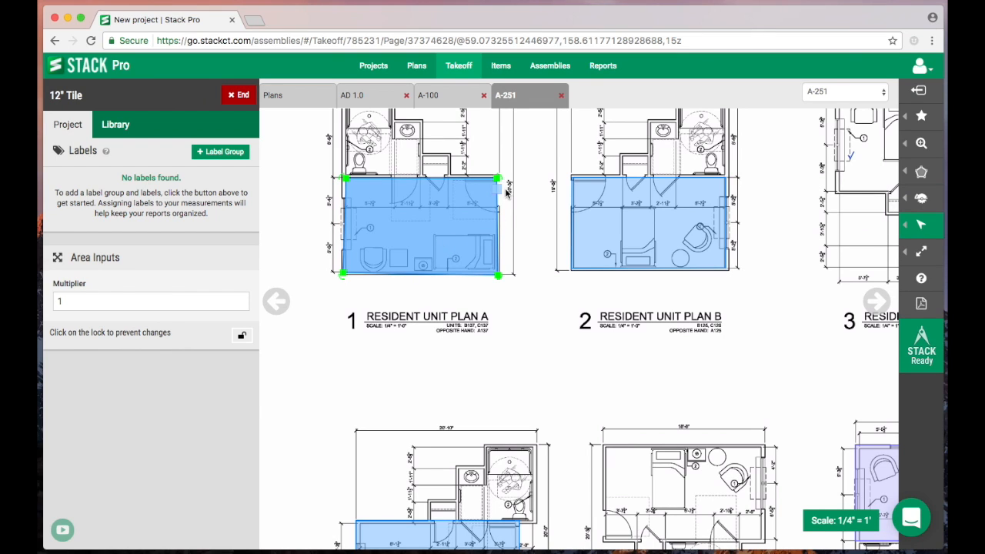
Move the whole 12" Tile area in Resident Unit Plan A slightly left so it overlaps the window wall.
{"action": "scroll", "coordinate": [506, 191], "scroll_direction": "up", "scroll_amount": 5}
{"action": "left_click_drag", "start_coordinate": [571, 297], "coordinate": [644, 341]}
{"action": "scroll", "coordinate": [593, 318], "scroll_direction": "down", "scroll_amount": 1}
{"action": "scroll", "coordinate": [593, 317], "scroll_direction": "down", "scroll_amount": 3}
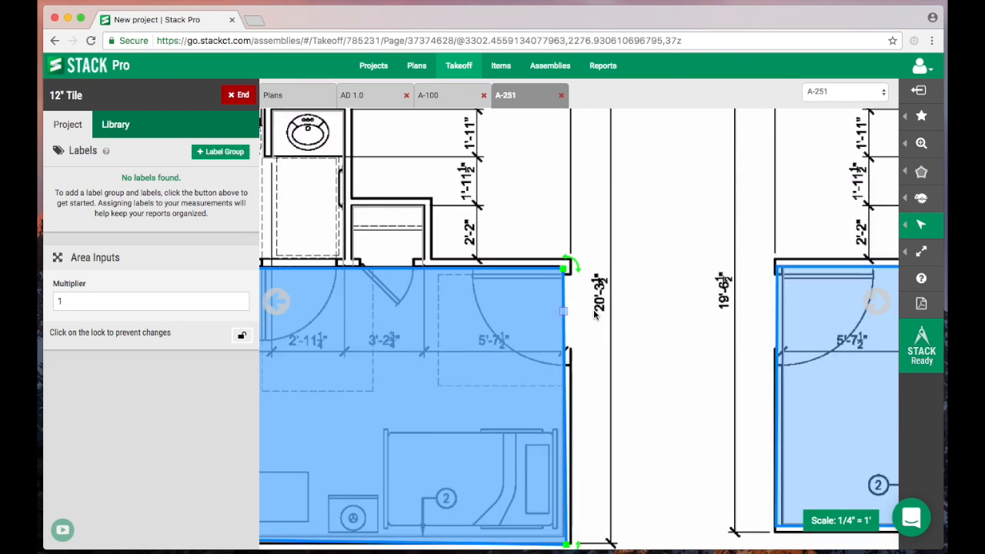
{"action": "scroll", "coordinate": [733, 208], "scroll_direction": "up", "scroll_amount": 2}
{"action": "left_click_drag", "start_coordinate": [733, 208], "coordinate": [774, 200]}
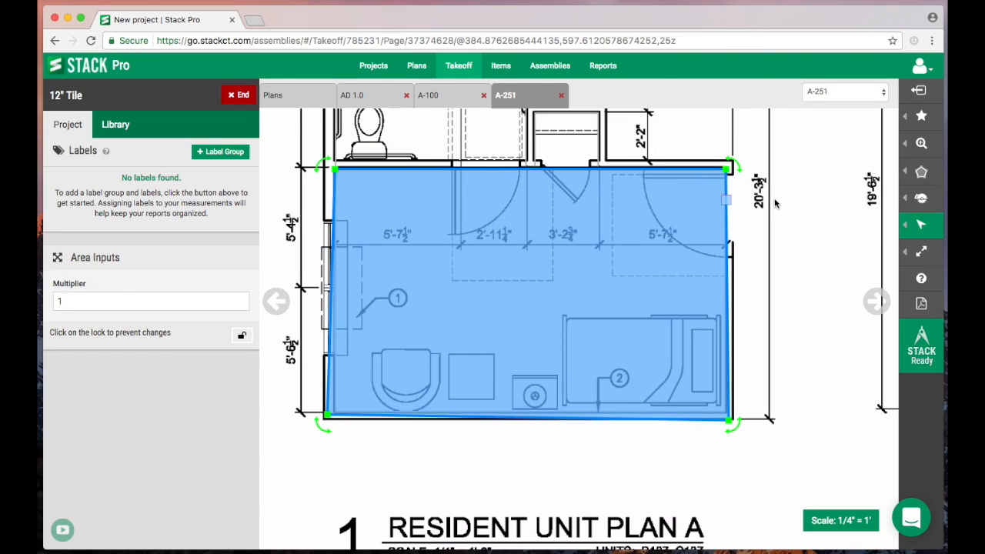
{"action": "mouse_move", "coordinate": [921, 231]}
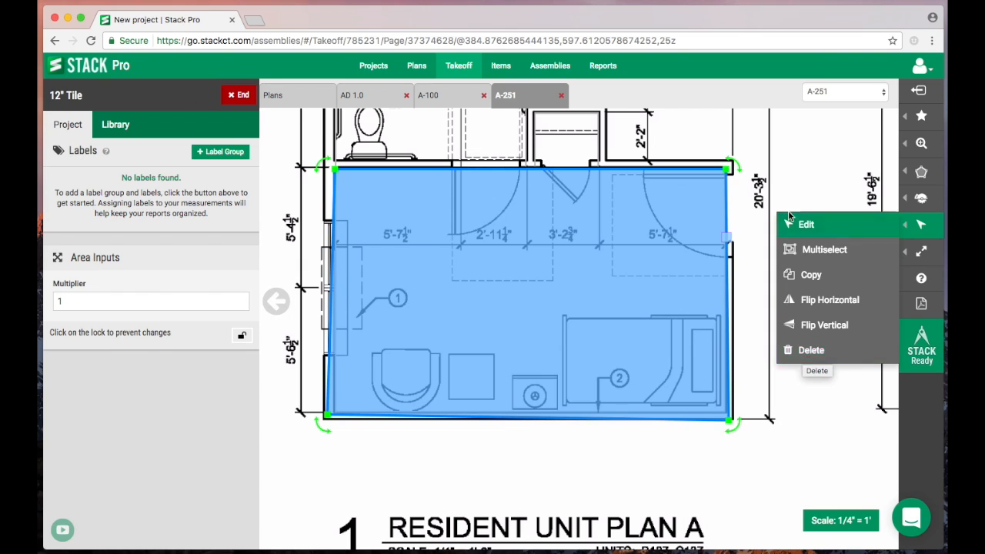
{"action": "mouse_move", "coordinate": [669, 197]}
{"action": "left_mouse_down"}
{"action": "mouse_move", "coordinate": [759, 222]}
{"action": "mouse_move", "coordinate": [675, 182]}
{"action": "mouse_move", "coordinate": [667, 191]}
{"action": "left_mouse_up"}
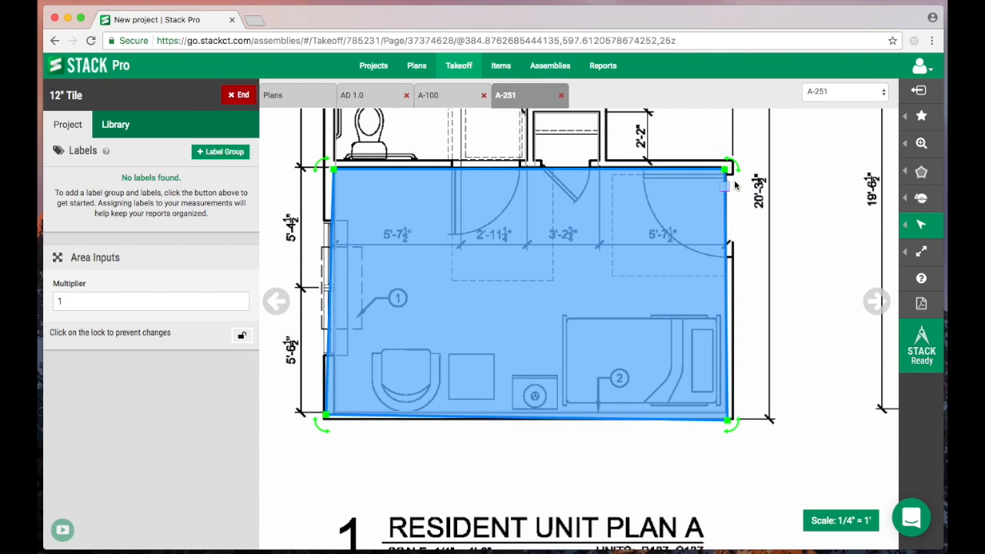
{"action": "mouse_move", "coordinate": [737, 171]}
{"action": "left_mouse_down"}
{"action": "mouse_move", "coordinate": [729, 241]}
{"action": "mouse_move", "coordinate": [726, 165]}
{"action": "left_mouse_up"}
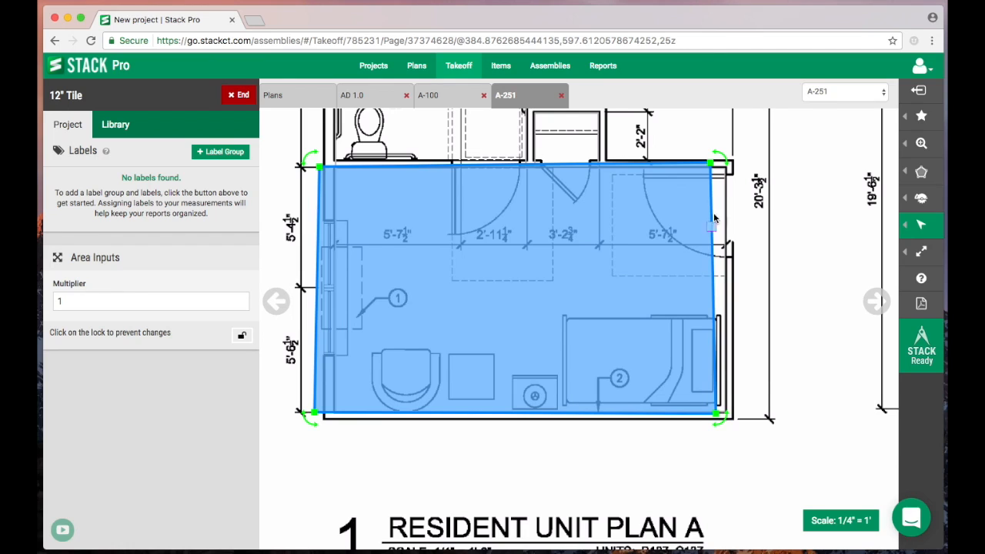
Reshape the 12" Tile area by pulling its right edge out to a point beyond the wall and moving both lower corners inward.
{"action": "left_click_drag", "start_coordinate": [713, 231], "coordinate": [835, 270]}
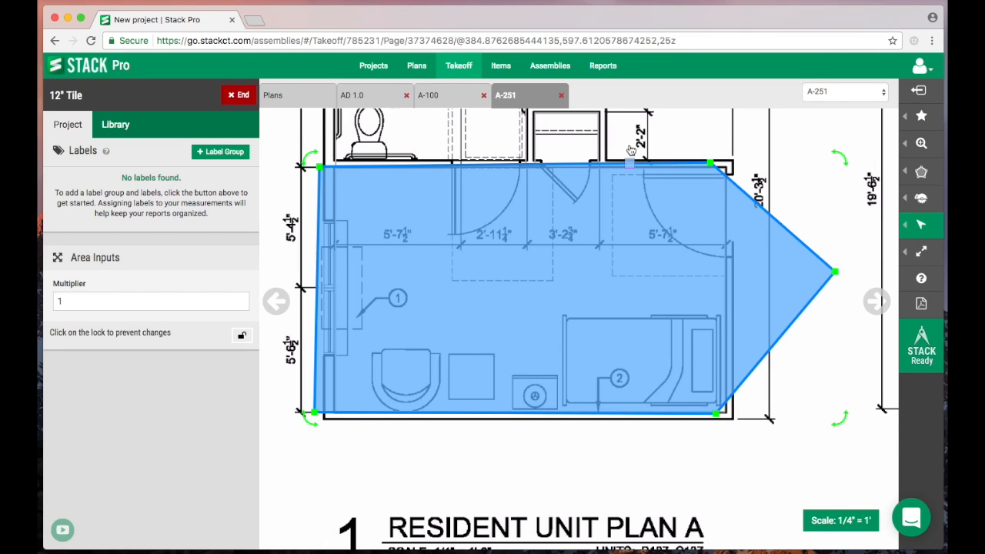
{"action": "left_click_drag", "start_coordinate": [315, 417], "coordinate": [408, 308]}
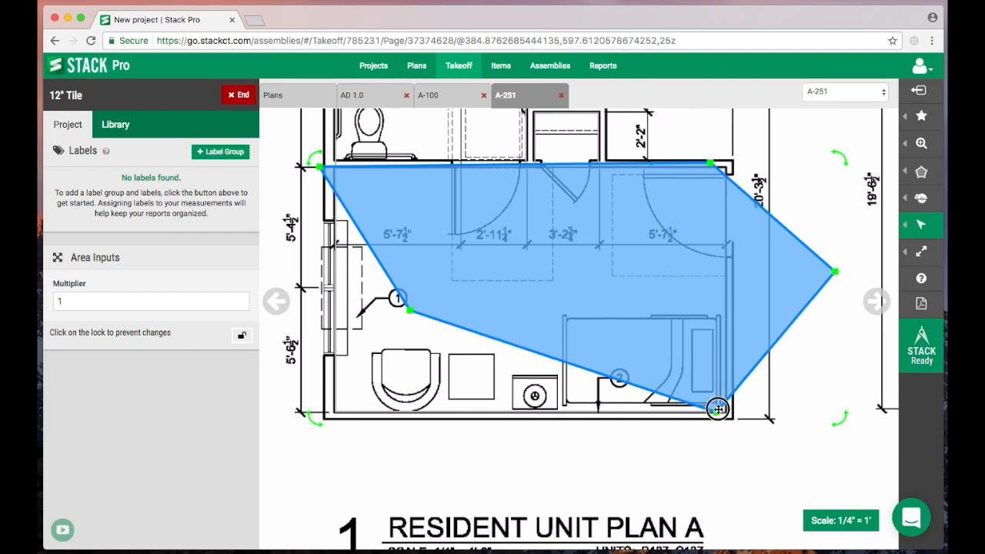
{"action": "left_click_drag", "start_coordinate": [717, 408], "coordinate": [628, 404]}
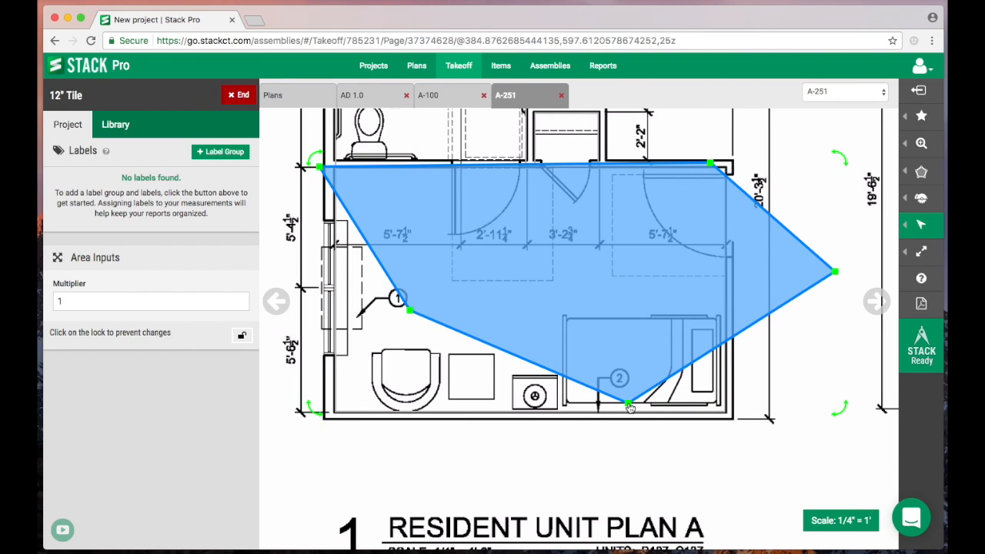
Delete the 12" Tile area from Resident Unit Plan A and end the takeoff.
{"action": "key", "text": "Delete"}
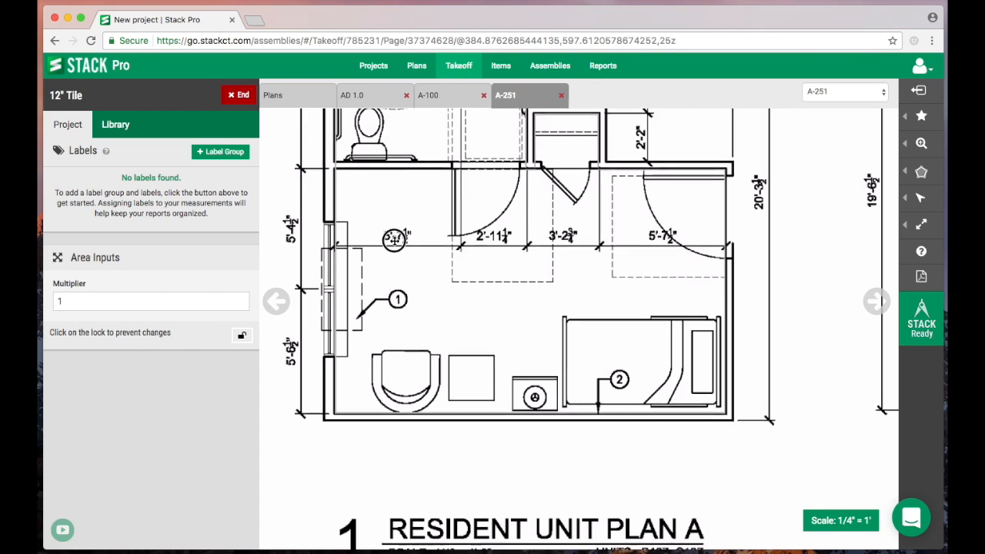
{"action": "left_click", "coordinate": [234, 97]}
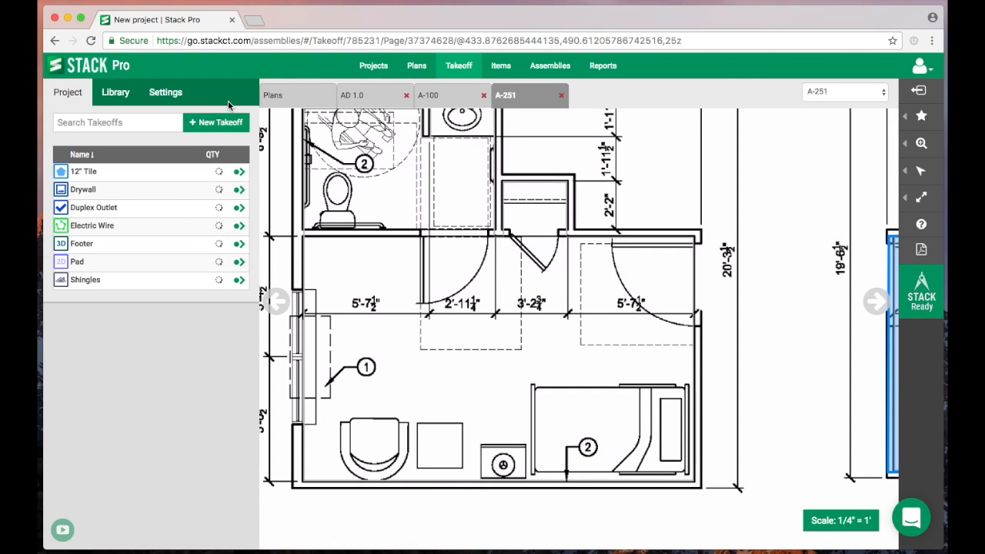
Resume the Pad takeoff, cover the main room of Resident Unit Plan A with a rectangle from corner to corner, and end the takeoff.
{"action": "left_click_drag", "start_coordinate": [377, 293], "coordinate": [435, 249]}
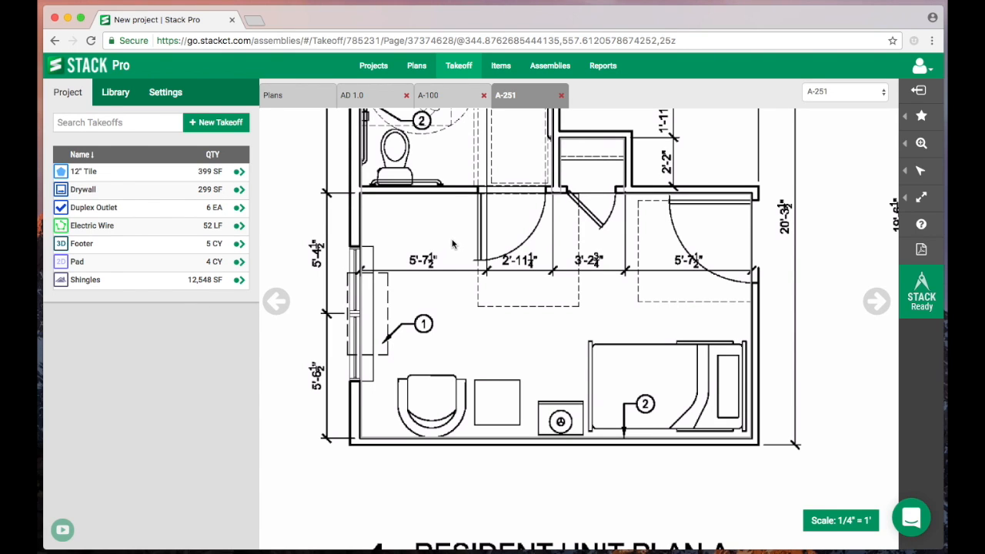
{"action": "scroll", "coordinate": [453, 243], "scroll_direction": "up", "scroll_amount": 3}
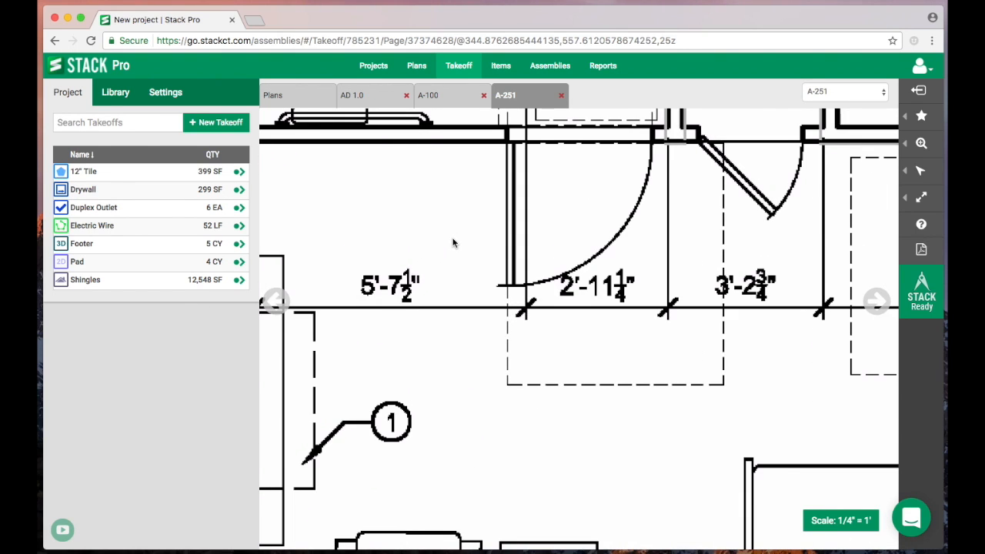
{"action": "scroll", "coordinate": [453, 243], "scroll_direction": "down", "scroll_amount": 3}
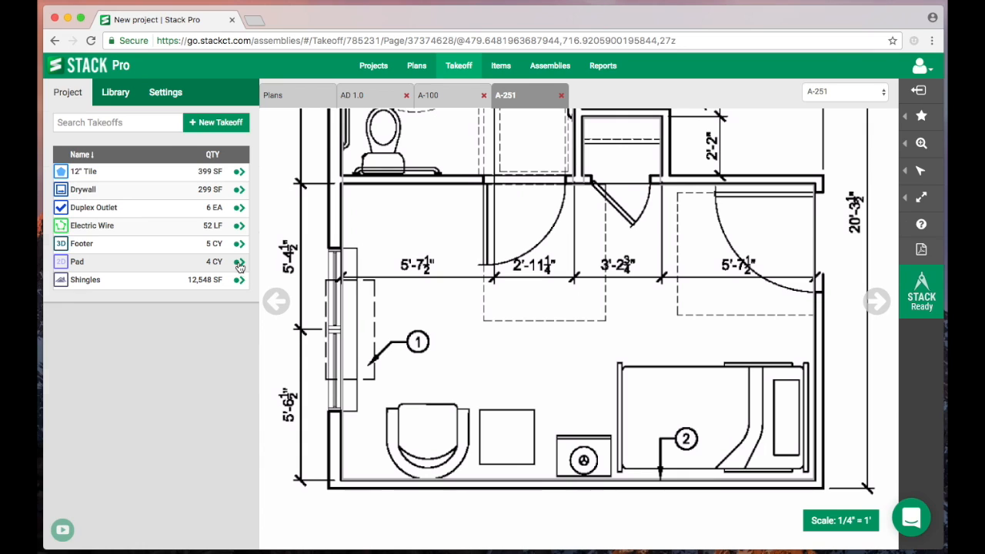
{"action": "left_click", "coordinate": [240, 263]}
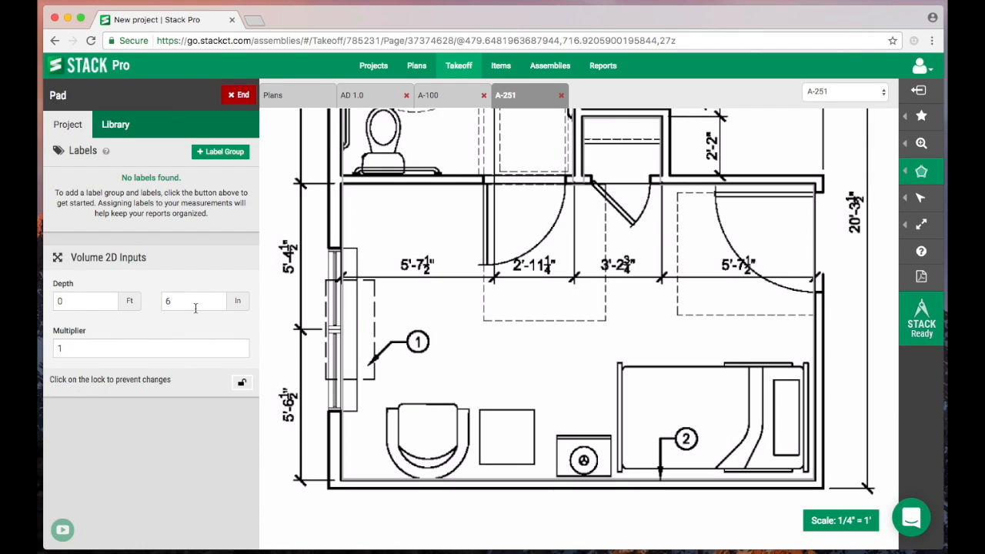
{"action": "left_click", "coordinate": [917, 171]}
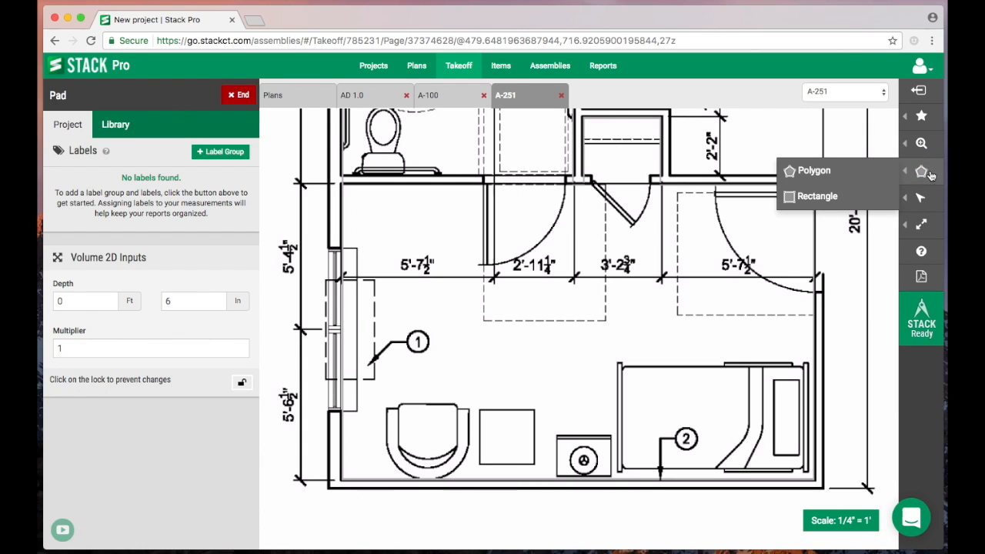
{"action": "left_click", "coordinate": [865, 197]}
{"action": "left_click", "coordinate": [346, 187]}
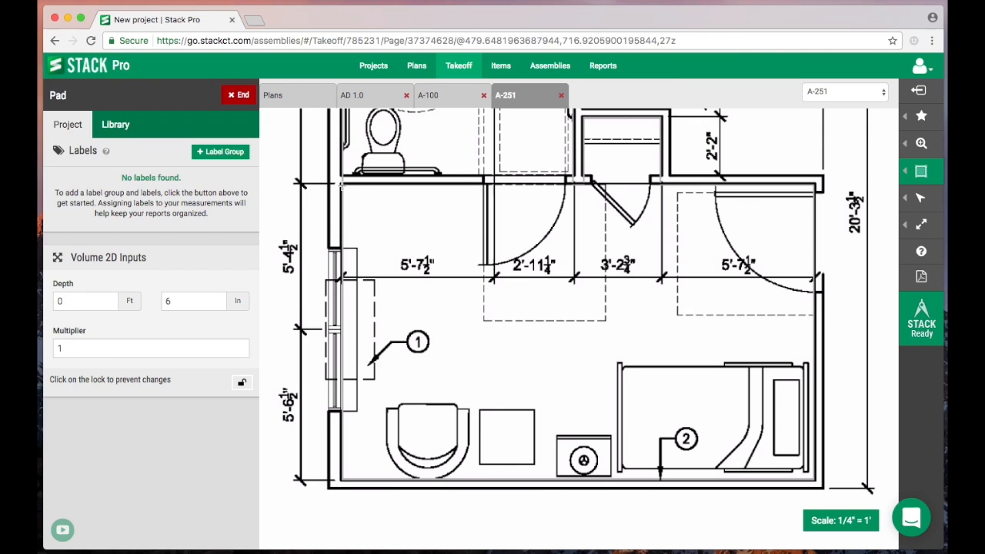
{"action": "left_click", "coordinate": [814, 482]}
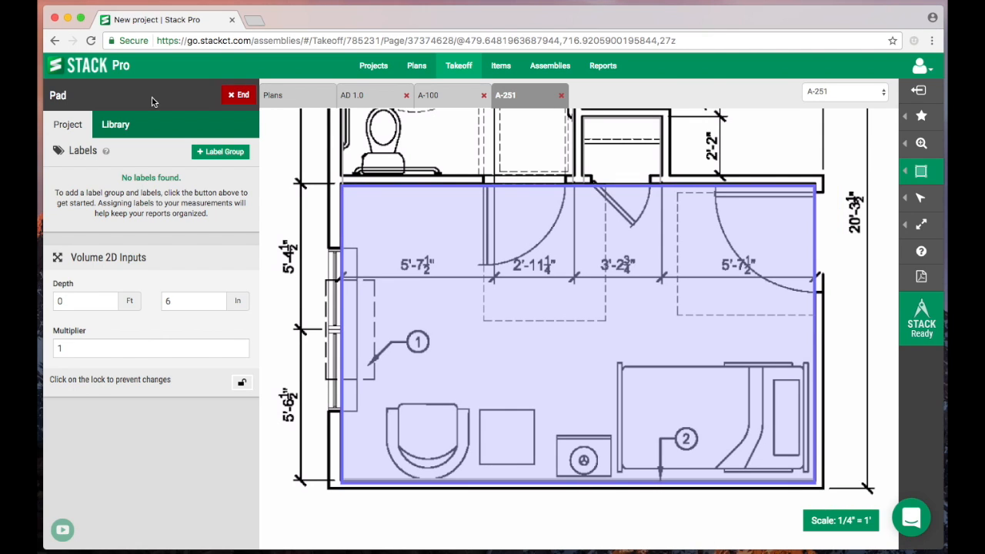
{"action": "left_click", "coordinate": [238, 95]}
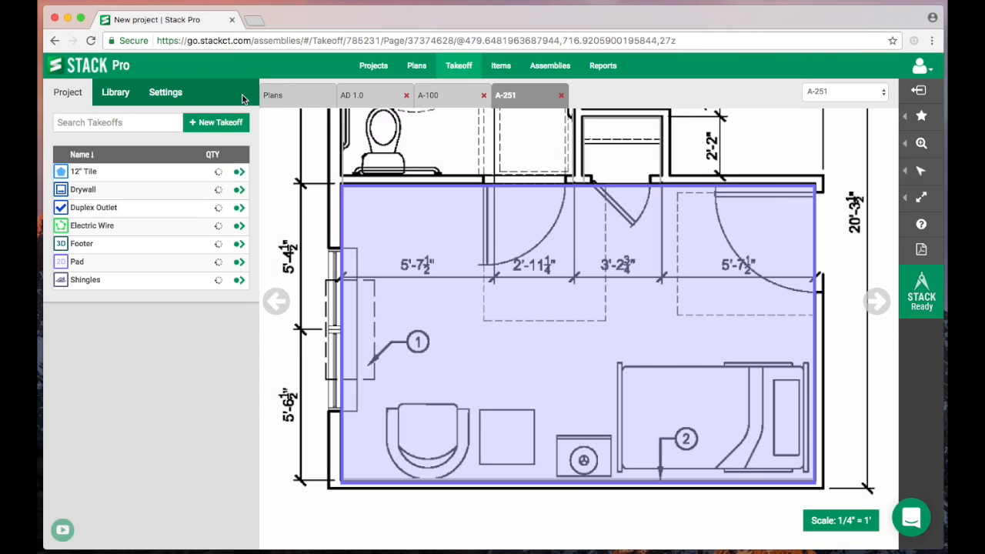
Begin creating a new takeoff and bring up its measurement type choices.
{"action": "left_click", "coordinate": [217, 131]}
{"action": "left_click", "coordinate": [89, 146]}
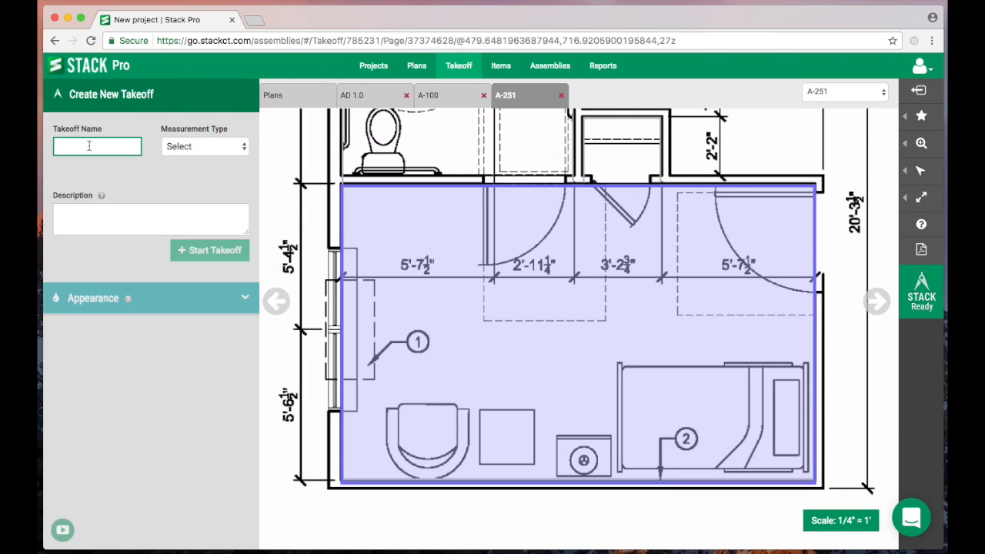
{"action": "right_click", "coordinate": [197, 148]}
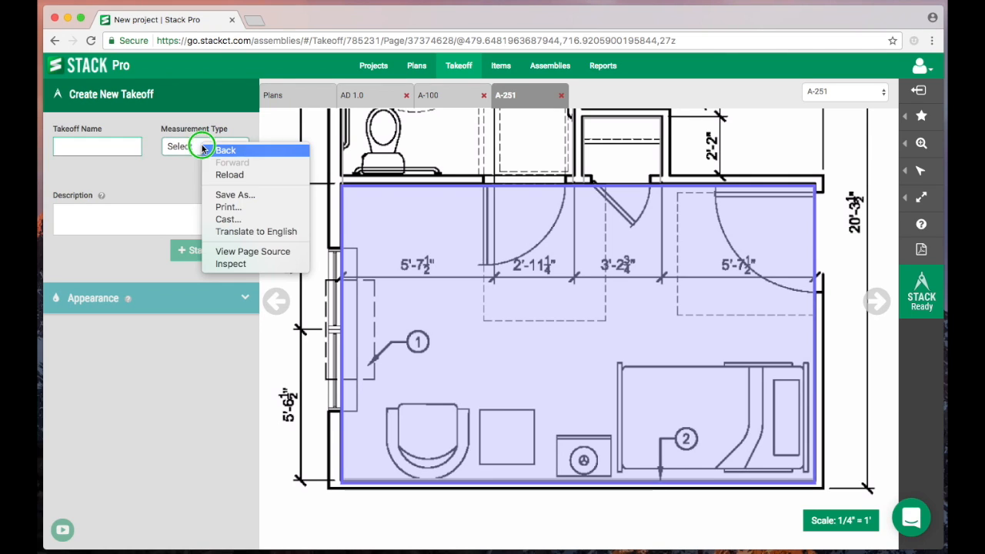
{"action": "left_click", "coordinate": [196, 153]}
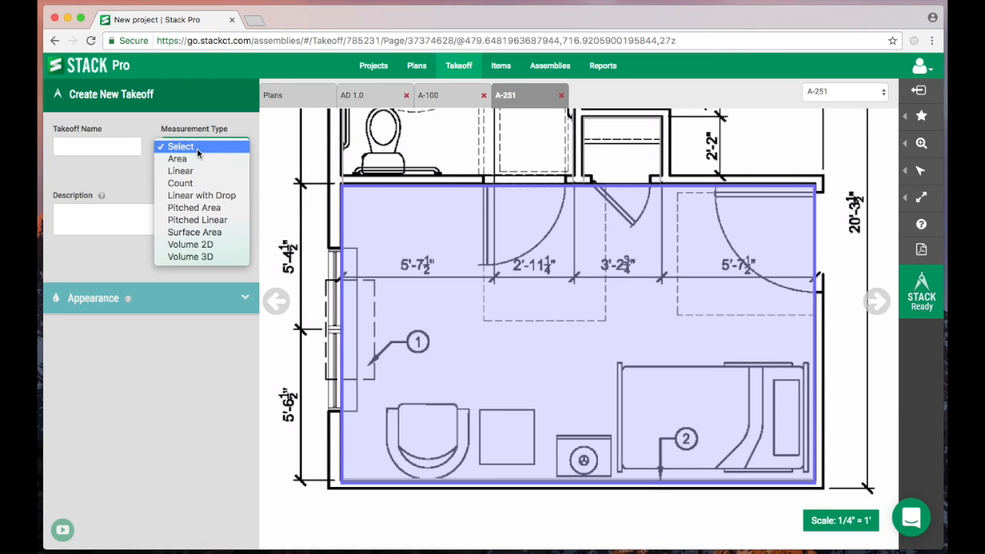